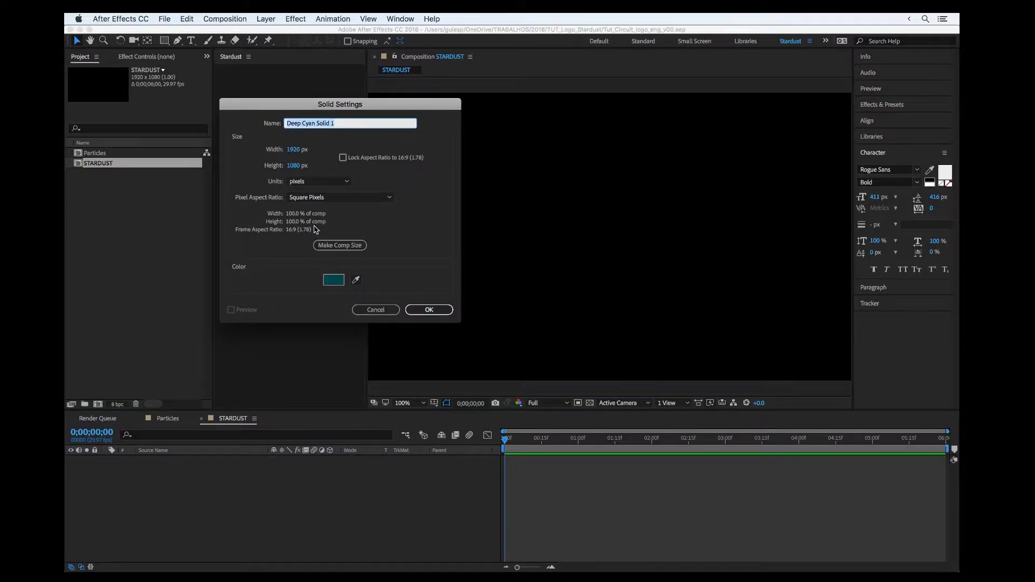
Create a full-composition solid named STARDUST and show its effect controls
type("STARDUST")
key("Return")
left_click(132, 58)
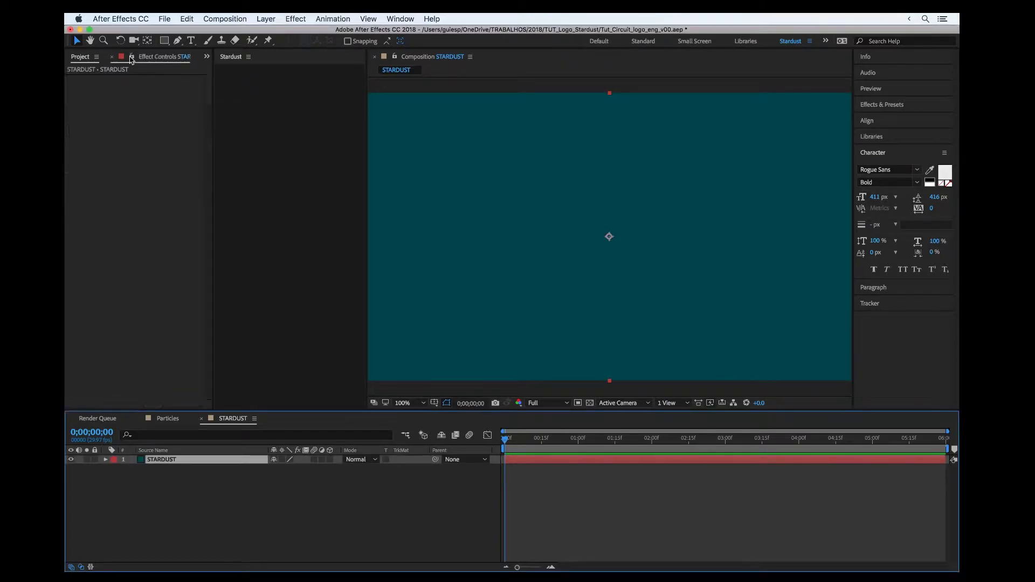
Apply the Superluminal Stardust effect to the STARDUST solid and preview its default particle emission
right_click(143, 169)
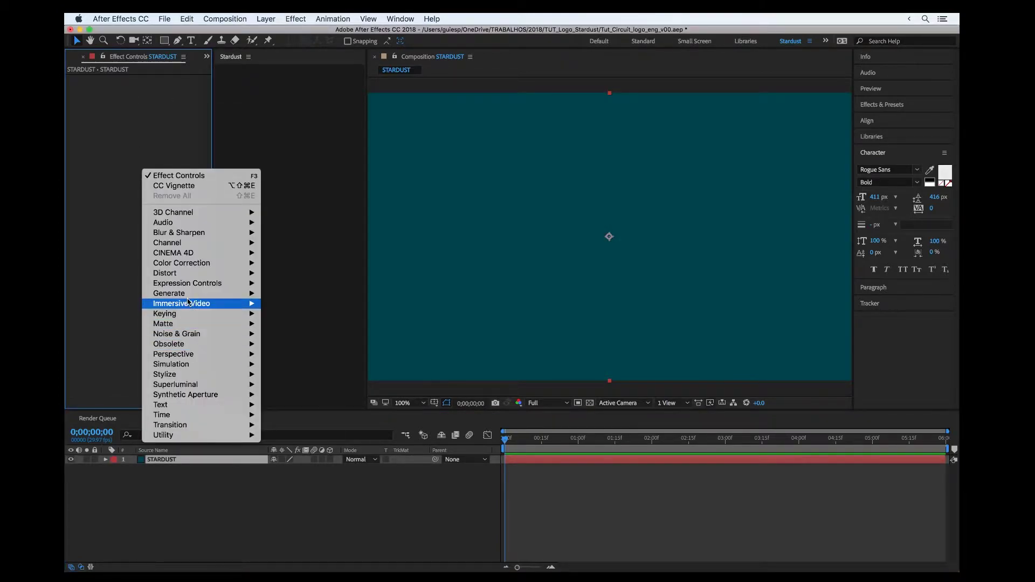
mouse_move(197, 365)
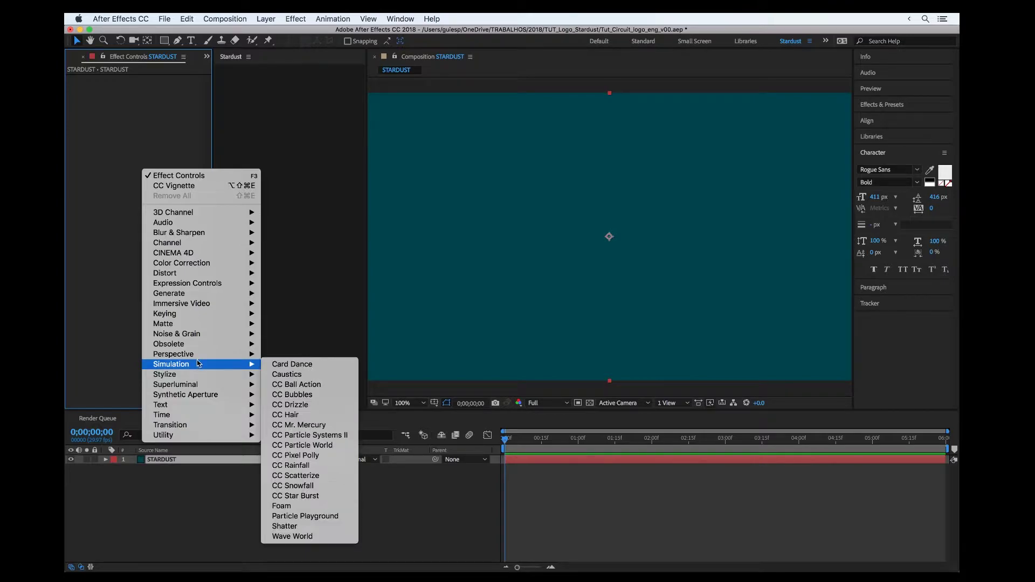
mouse_move(198, 385)
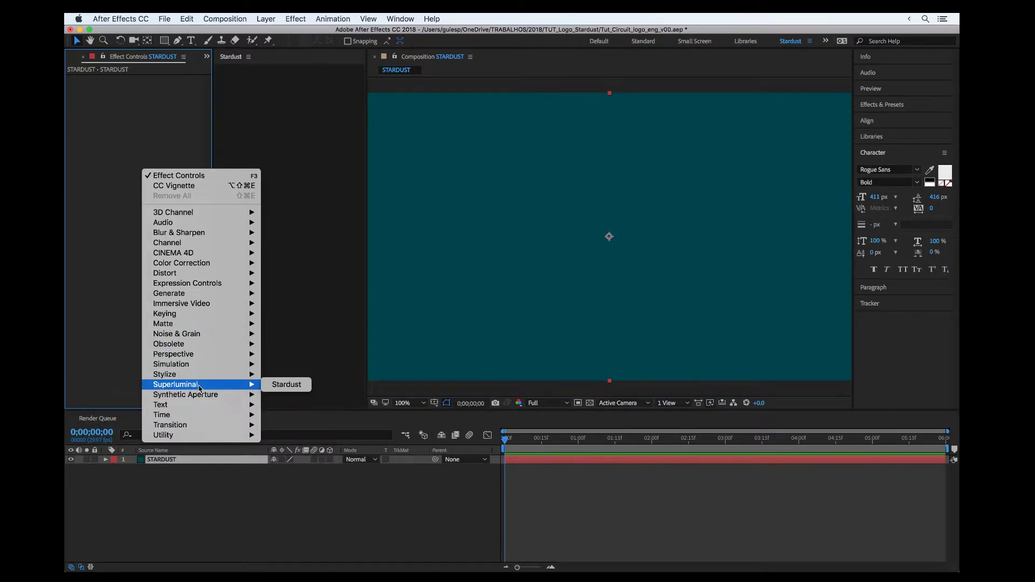
left_click(287, 384)
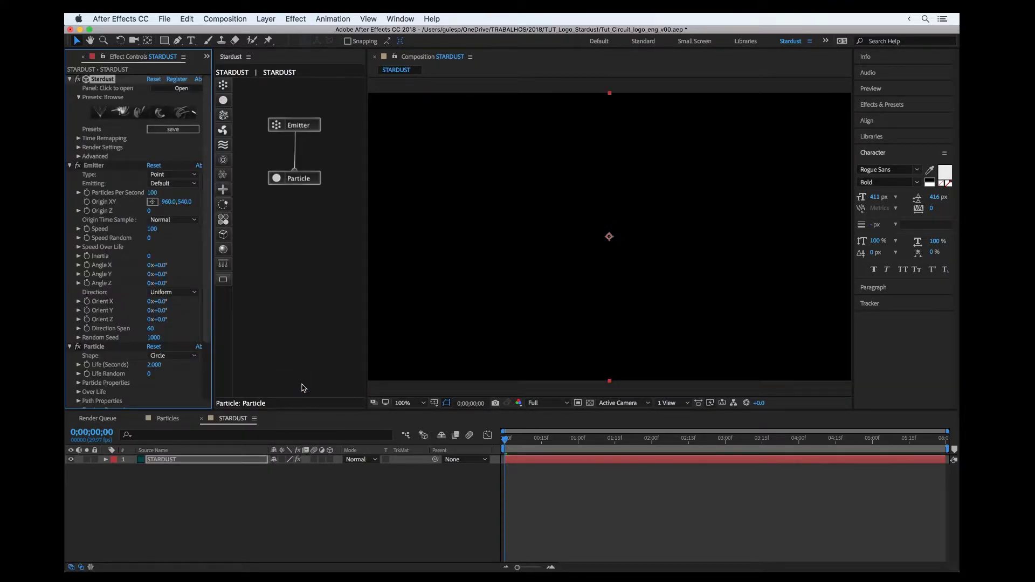
left_click(511, 449)
key("space")
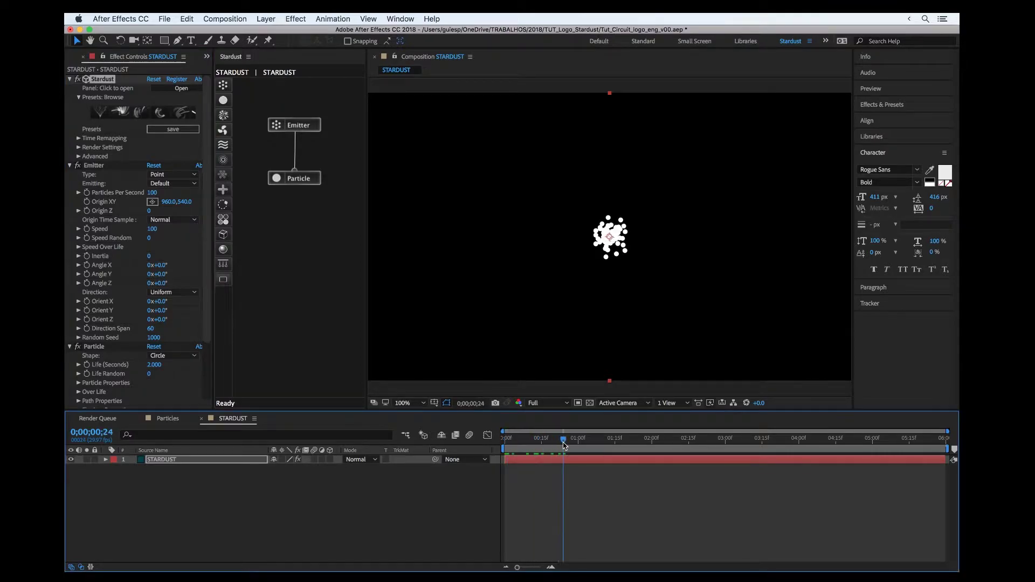
key("space")
left_click_drag(603, 438, 630, 438)
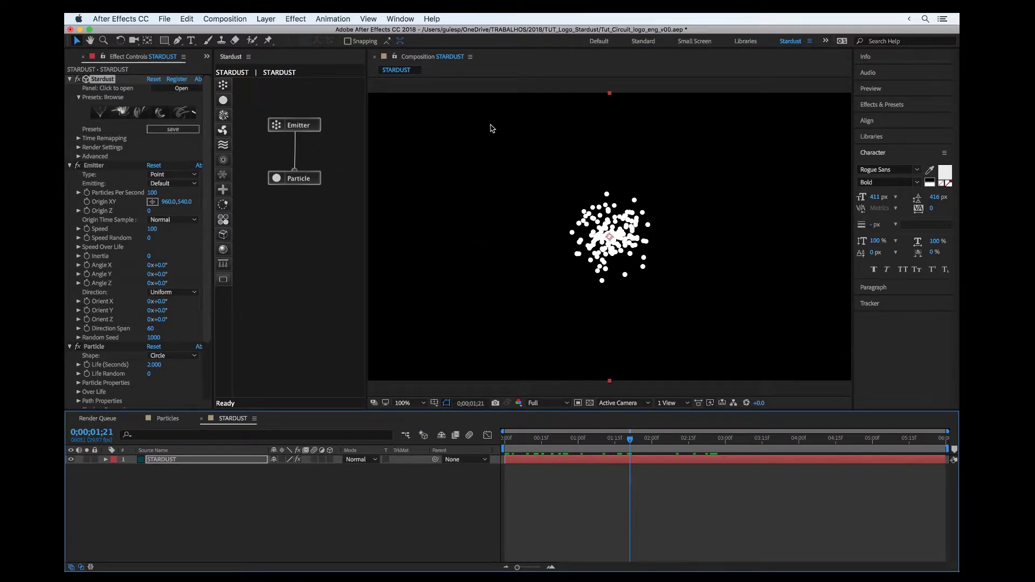
Set the Stardust emitter type to Grid and preview the particles over time
left_click(173, 174)
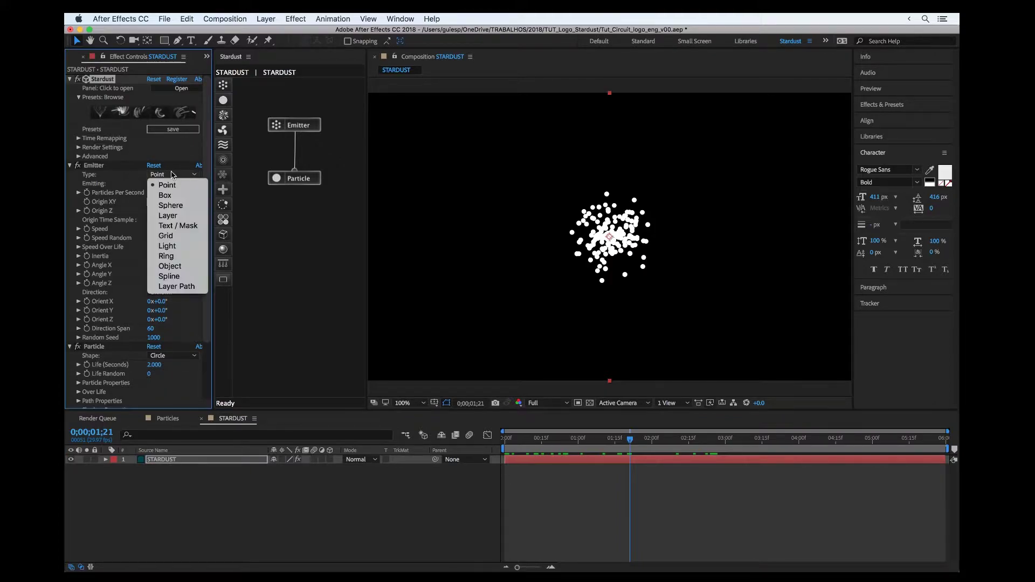
left_click(172, 237)
left_click(90, 167)
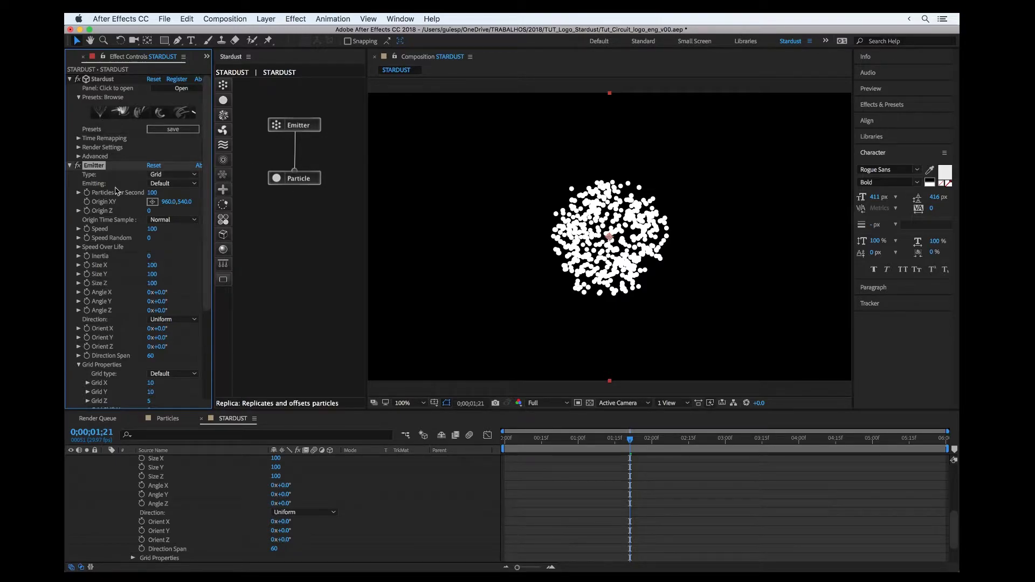
left_click(488, 442)
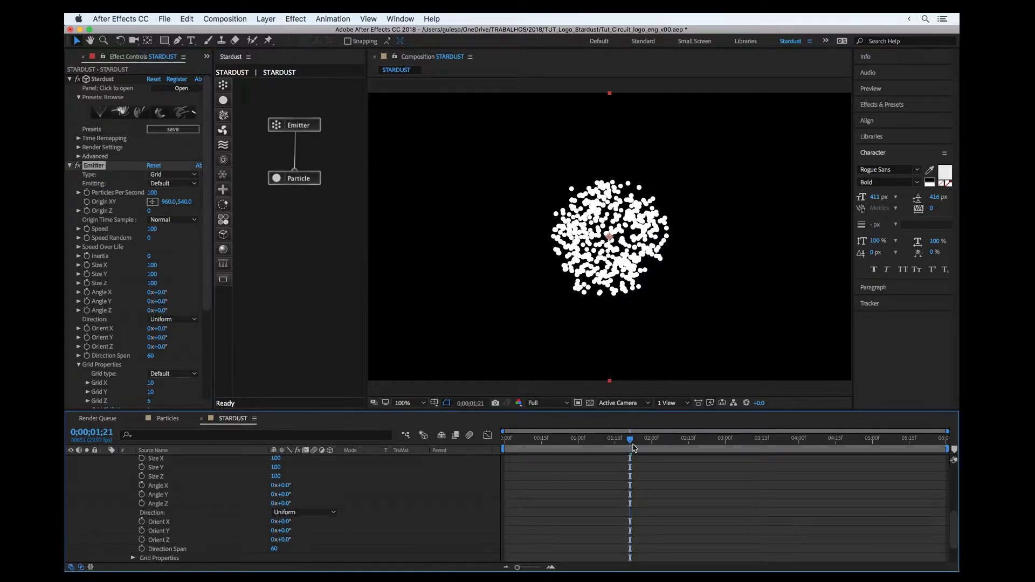
key("Home")
key("space")
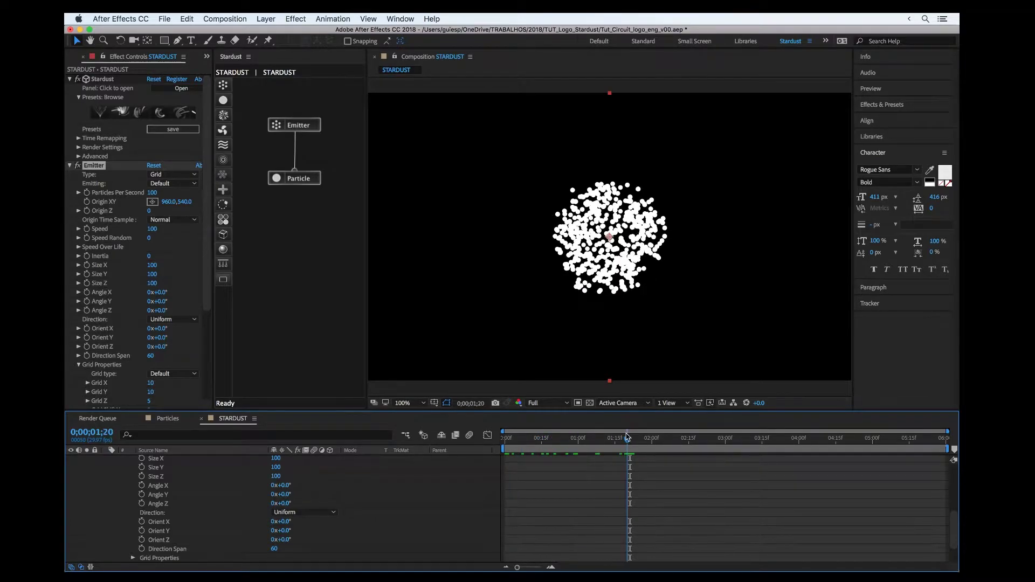
Set the emitter's speed to 0 and preview the static grid
left_click(152, 229)
type("0")
key("Return")
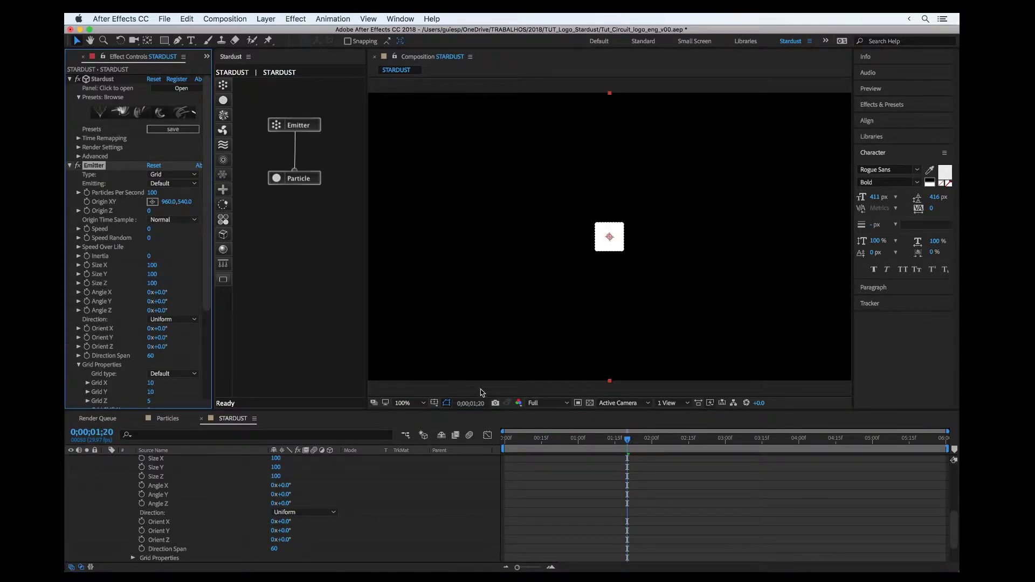
left_click(523, 453)
key("space")
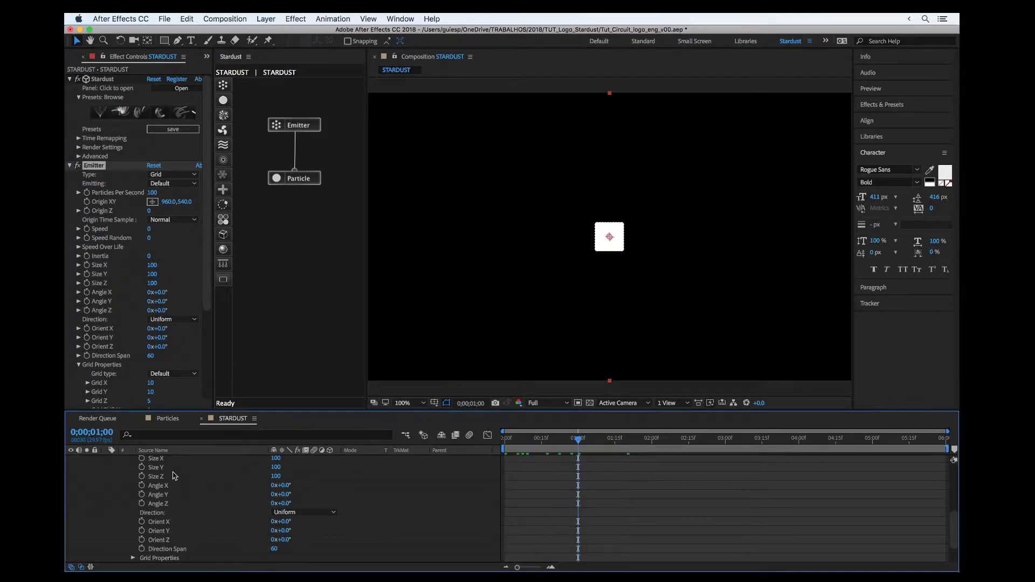
scroll(211, 513, "up", 5)
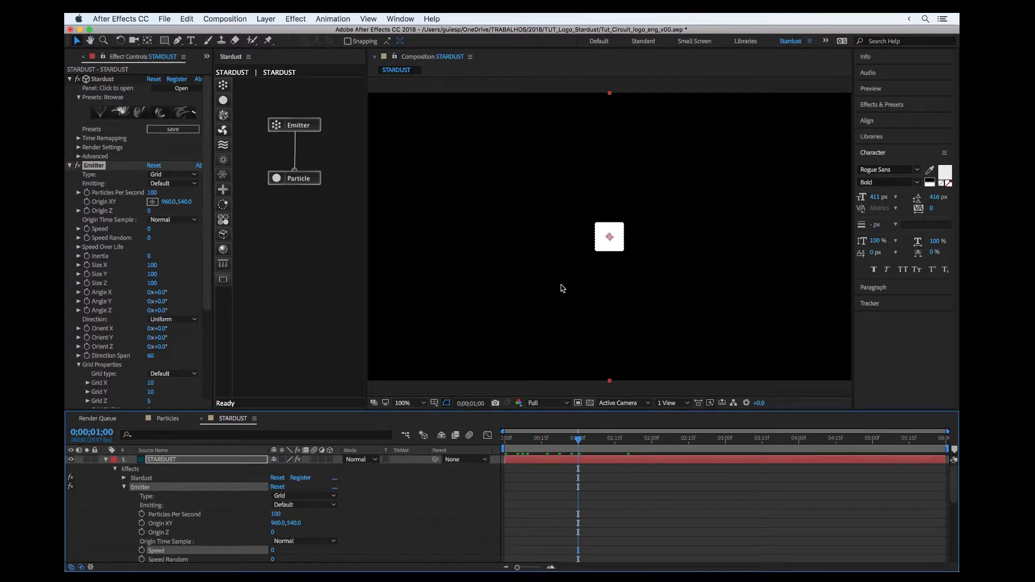
Enlarge the grid emitter beyond the frame with Size X 2170, Size Y 1190 and Size Z 560
left_click_drag(152, 265, 259, 249)
key("comma")
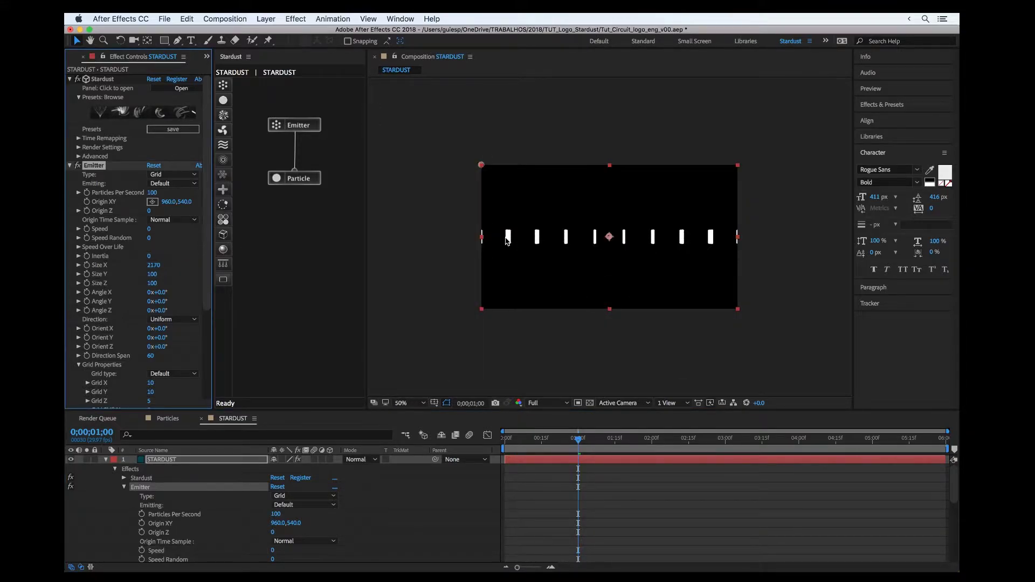
mouse_move(153, 274)
left_mouse_down()
mouse_move(188, 253)
mouse_move(160, 281)
mouse_move(172, 277)
left_mouse_up()
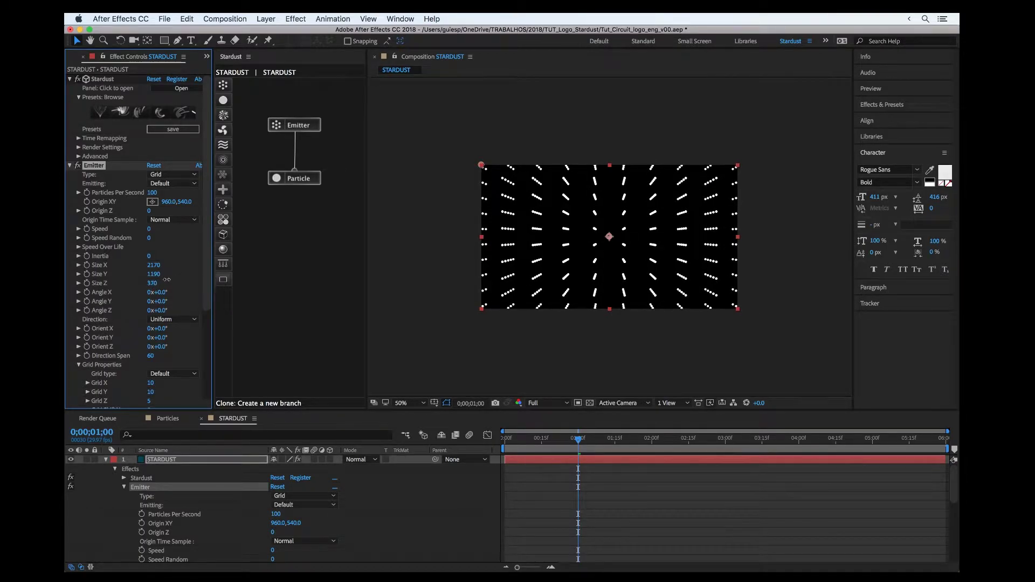
Set the emitter's Grid Z to 3 and inspect the resulting particle layers in the composition
scroll(144, 302, "down", 4)
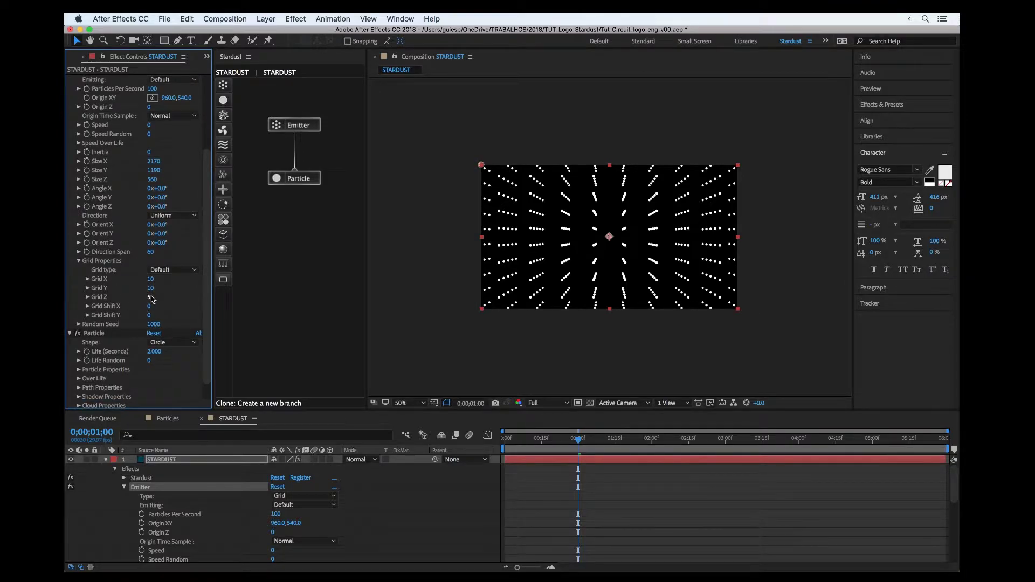
left_click(152, 299)
left_click(150, 297)
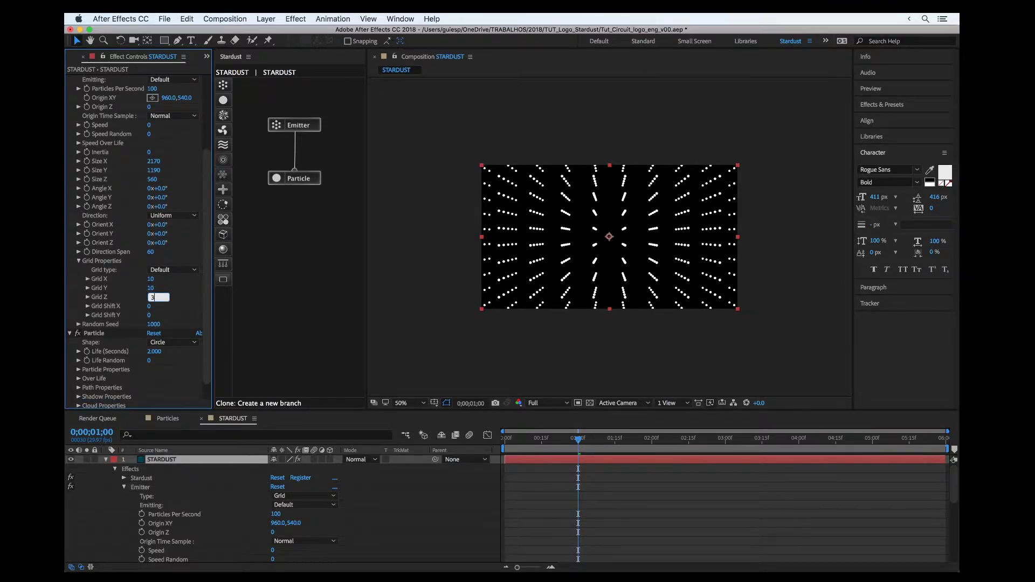
key("Return")
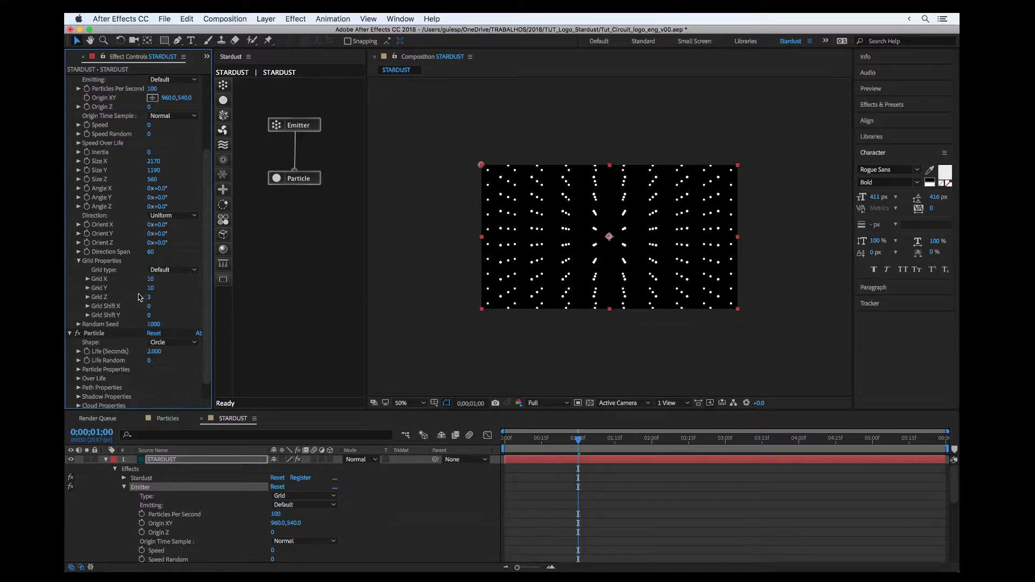
key("slash")
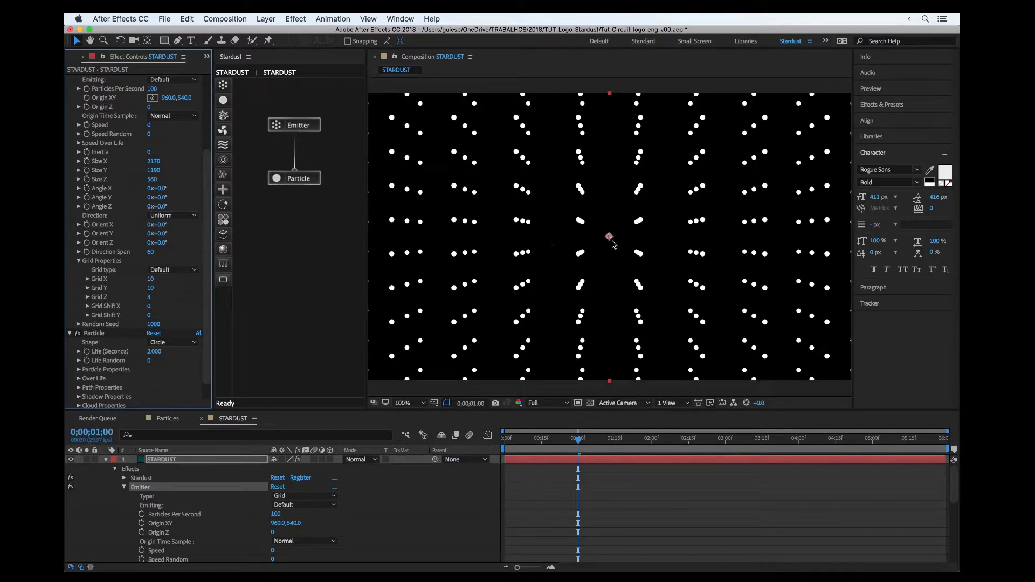
key("comma")
key("comma")
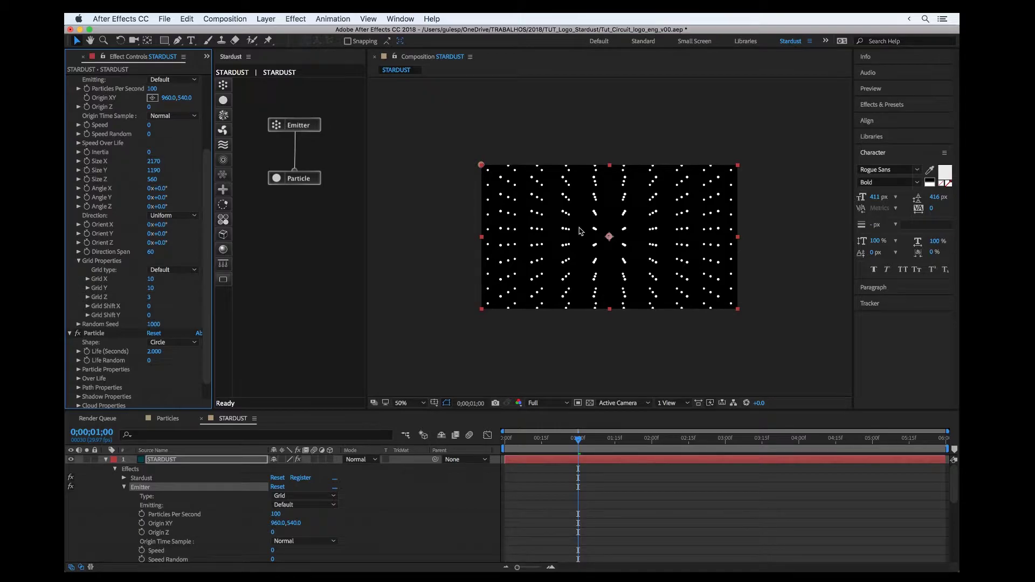
key("period")
key("period")
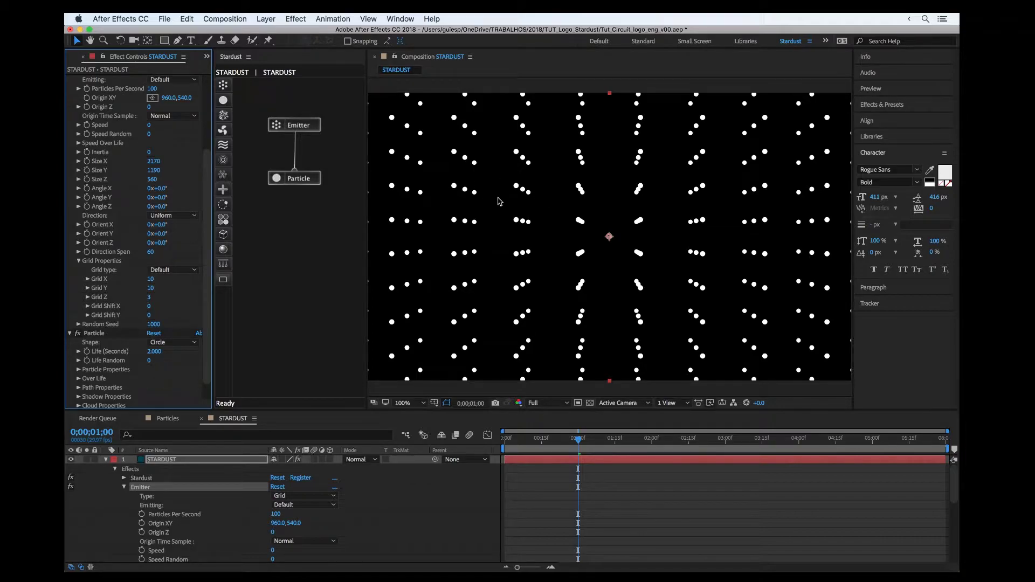
Set the Particle node's life to 6 seconds and preview the grid along the timeline
left_click(294, 179)
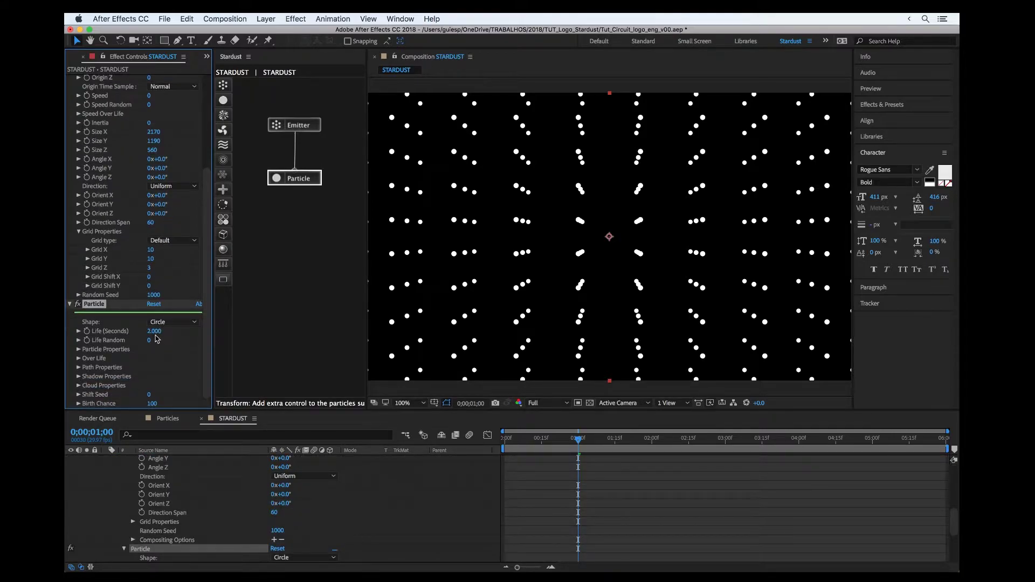
left_click(155, 331)
type("6")
key("Return")
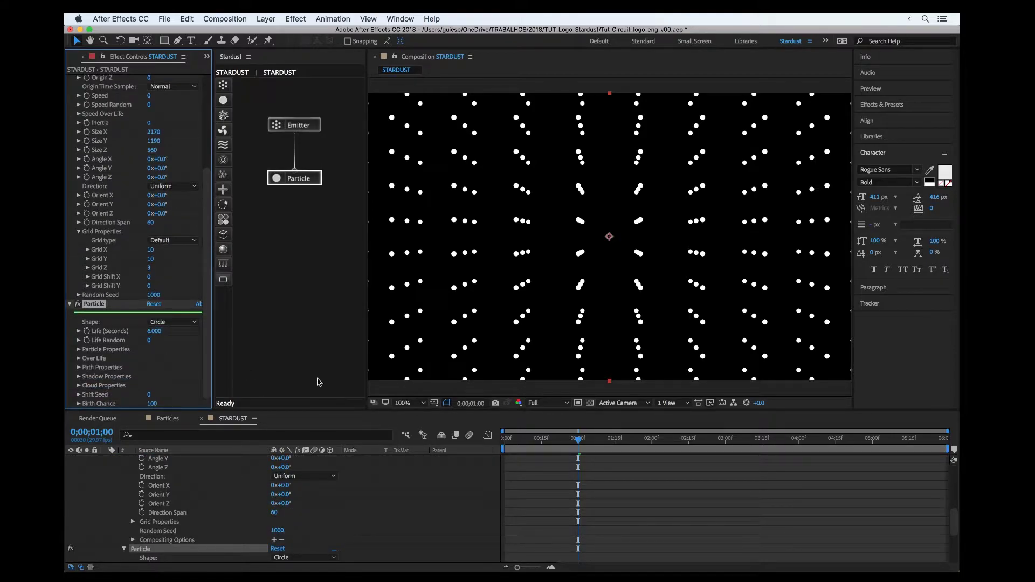
key("space")
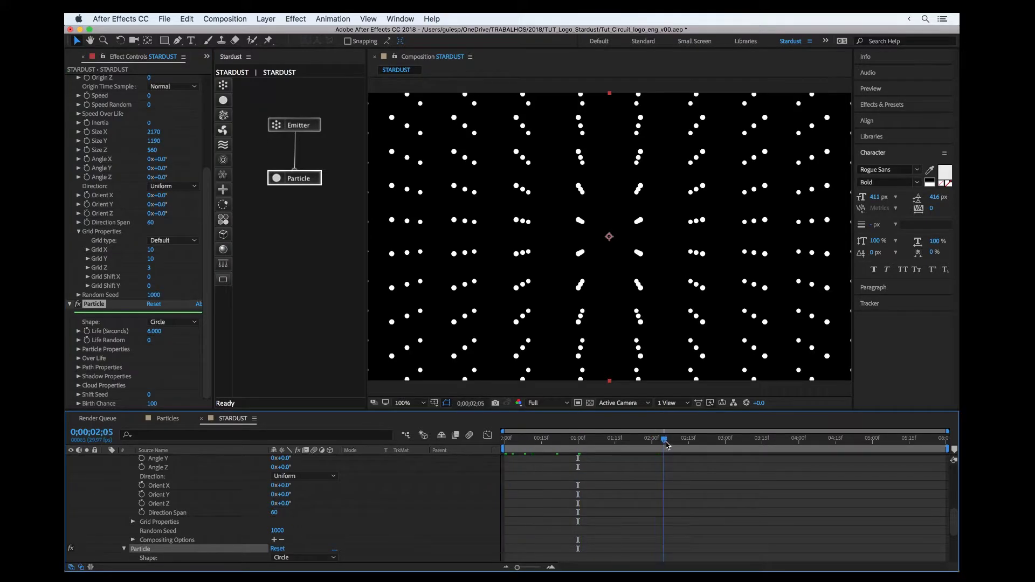
key("space")
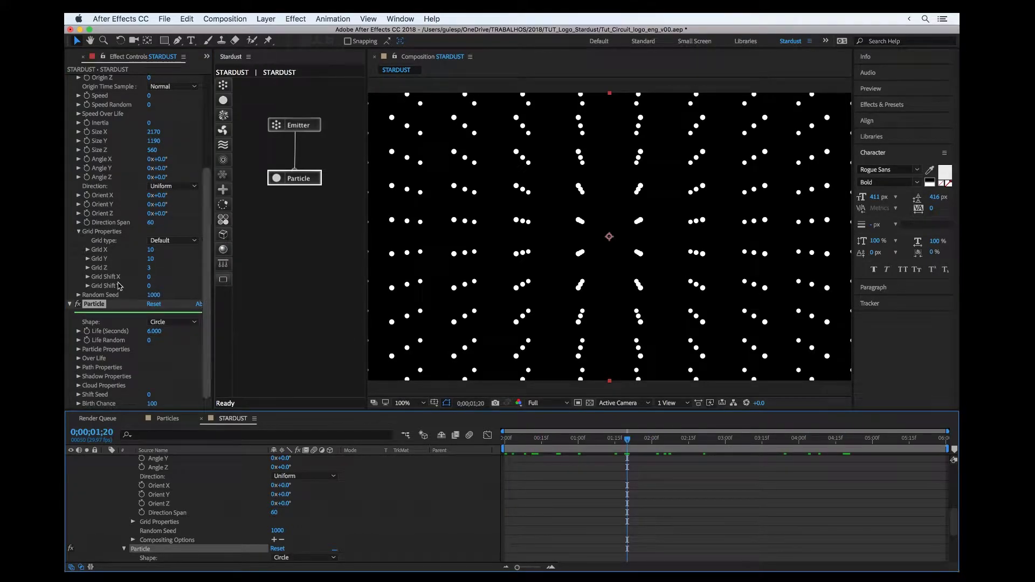
Open the Particles composition and examine the shape shown on each of its frames
scroll(115, 112, "up", 5)
left_click(69, 54)
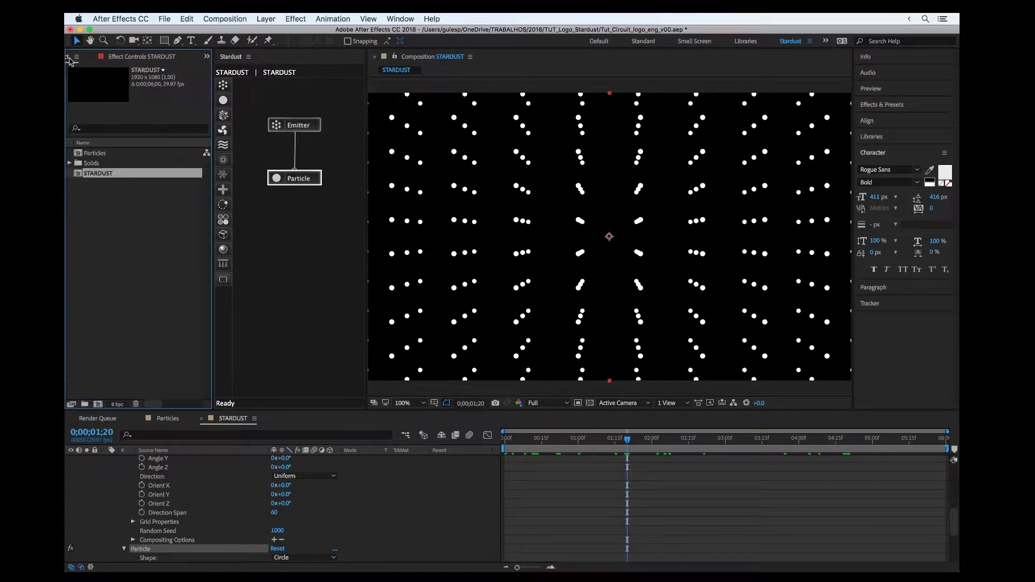
double_click(79, 153)
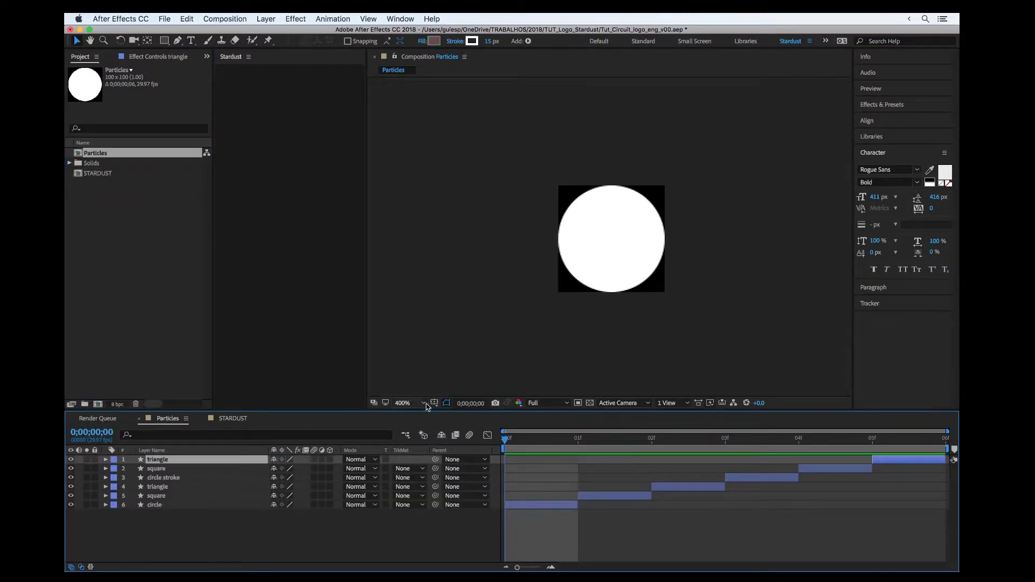
left_click(555, 310)
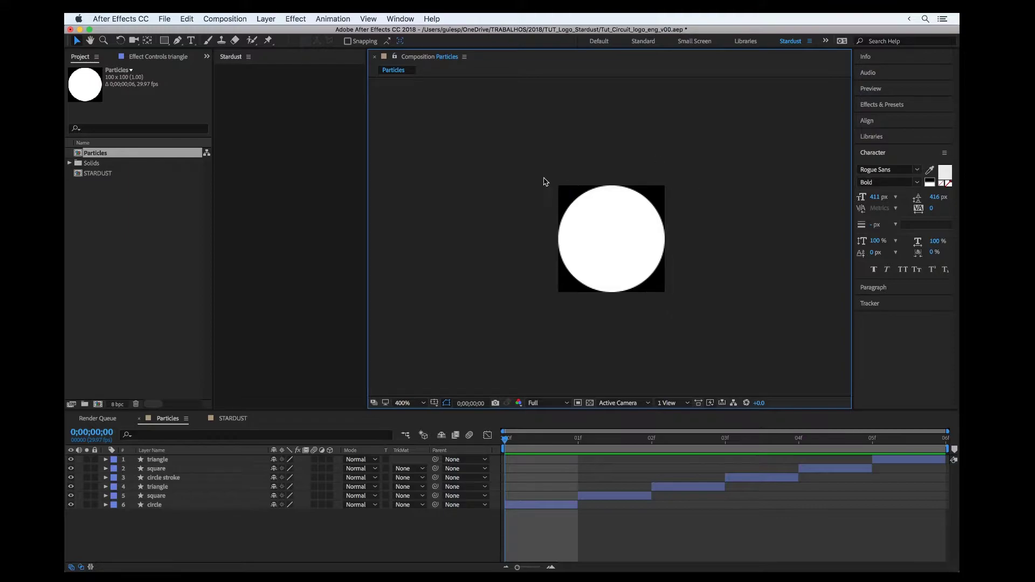
mouse_move(505, 443)
left_mouse_down()
mouse_move(872, 451)
mouse_move(505, 451)
mouse_move(890, 453)
mouse_move(582, 471)
mouse_move(728, 485)
mouse_move(874, 473)
left_mouse_up()
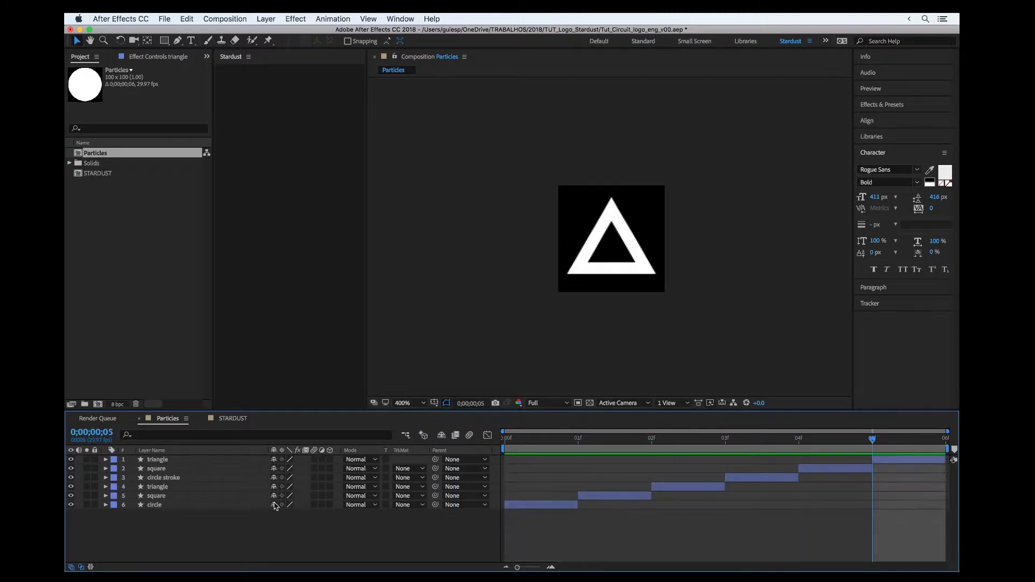
Return to the STARDUST composition and set the Particle node's Shape to Texture
left_click(236, 423)
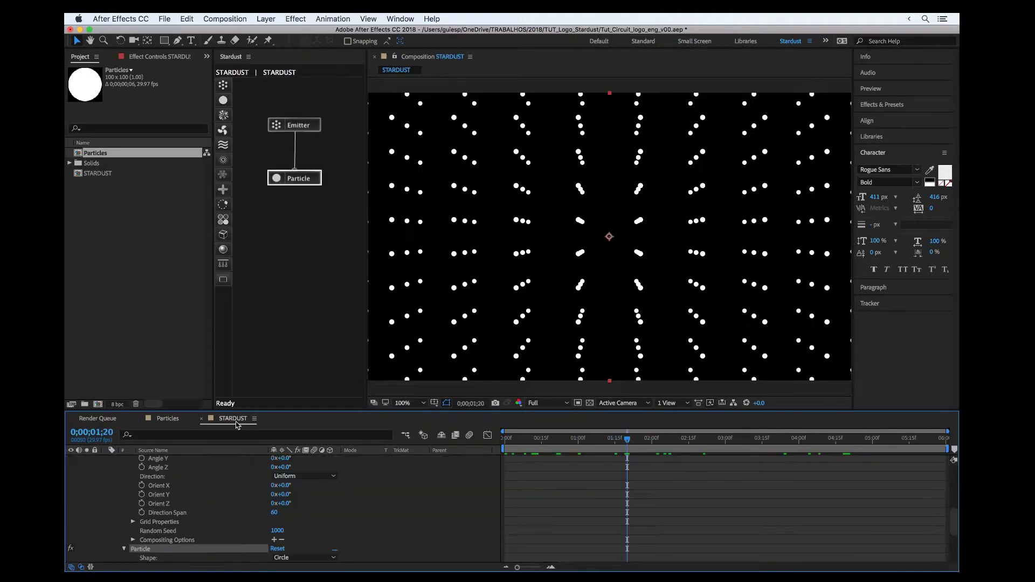
left_click(150, 56)
scroll(129, 226, "down", 1)
scroll(130, 225, "down", 5)
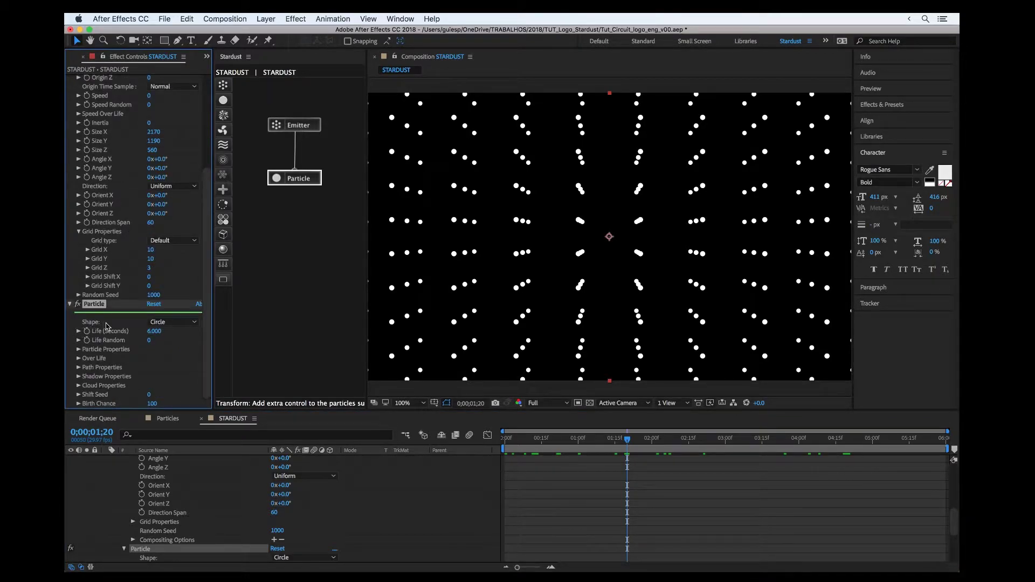
left_click(167, 323)
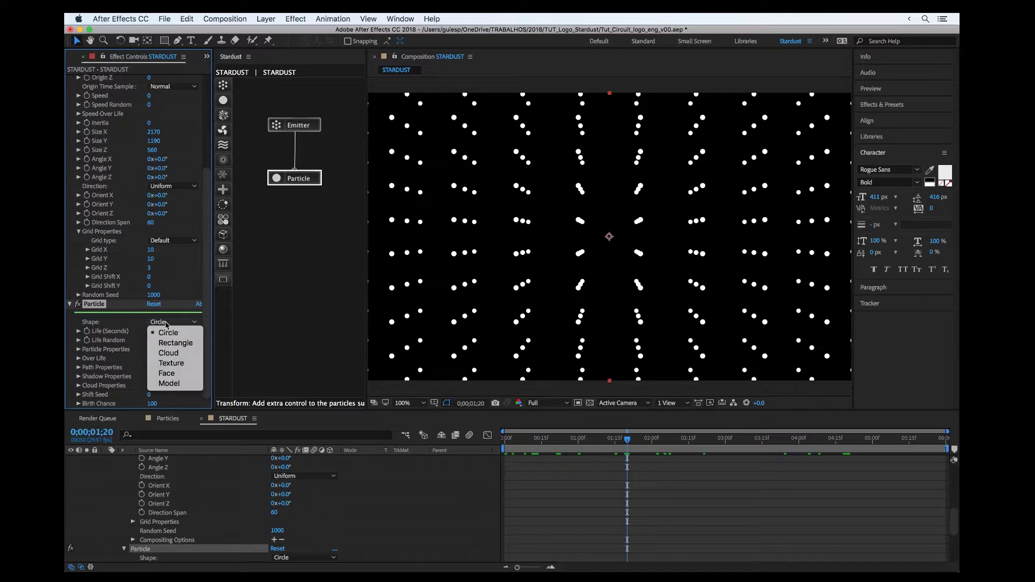
left_click(171, 364)
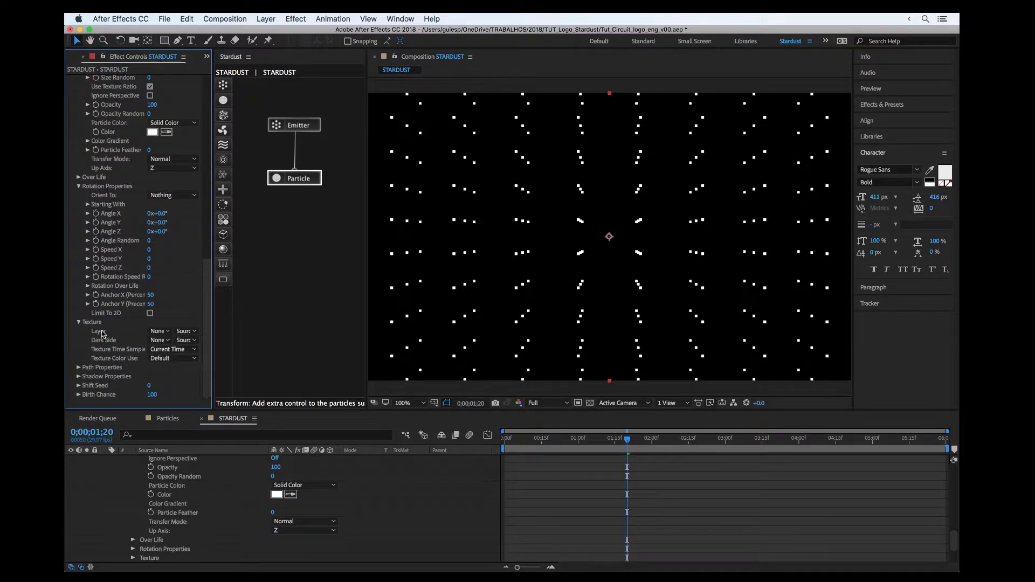
left_click(158, 331)
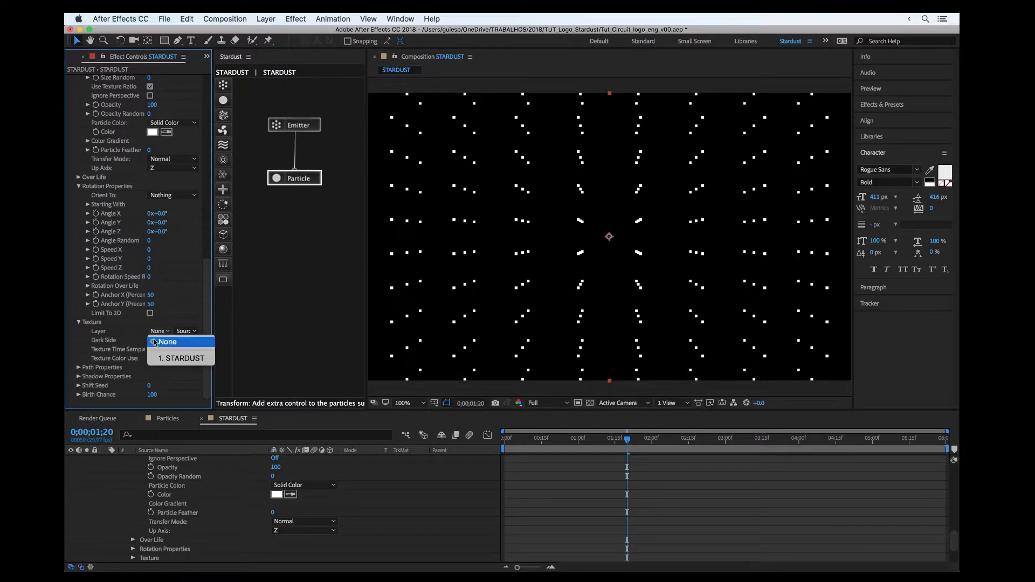
left_click(116, 338)
scroll(96, 244, "up", 5)
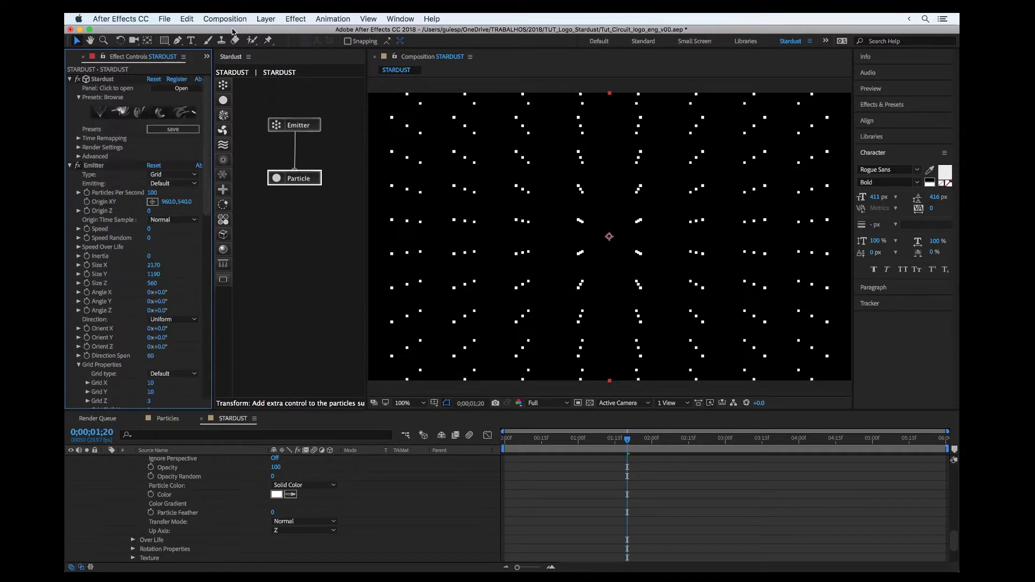
Add the Particles composition as a layer beneath STARDUST in the STARDUST composition and hide it
left_click(206, 56)
left_click(225, 74)
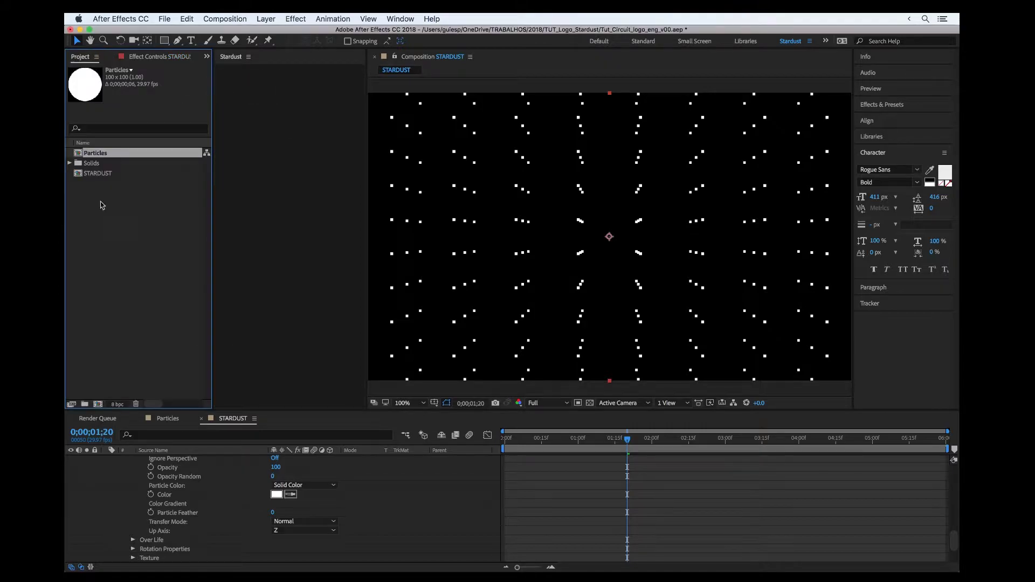
scroll(128, 494, "up", 10)
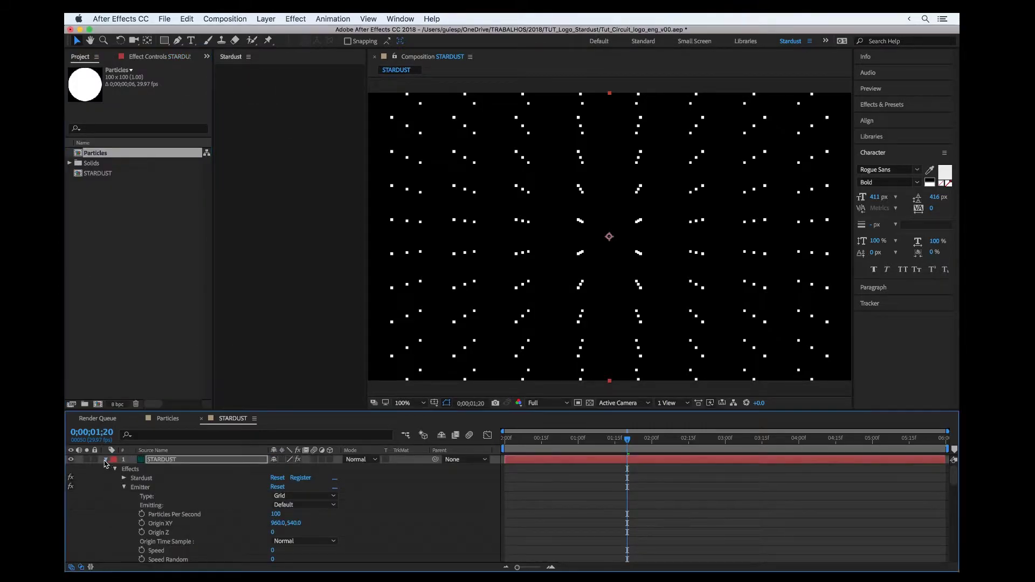
left_click(105, 461)
left_click_drag(96, 157, 198, 493)
mouse_move(518, 438)
left_mouse_down()
mouse_move(561, 437)
mouse_move(510, 440)
left_mouse_up()
left_click(71, 468)
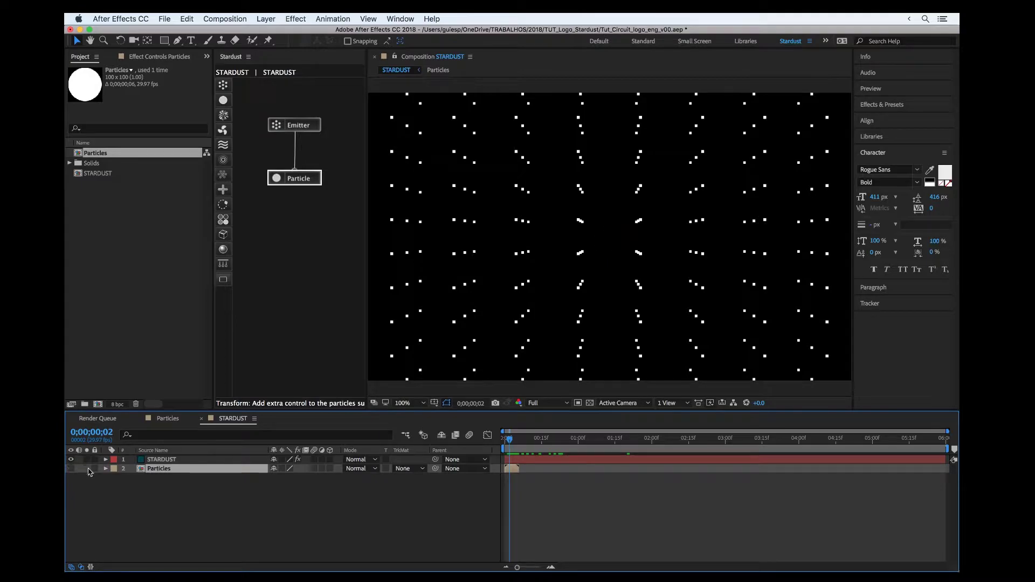
Assign the Particles layer as the Particle node's texture layer and preview the grid shapes along the timeline
left_click(158, 463)
left_click(162, 56)
scroll(170, 212, "down", 10)
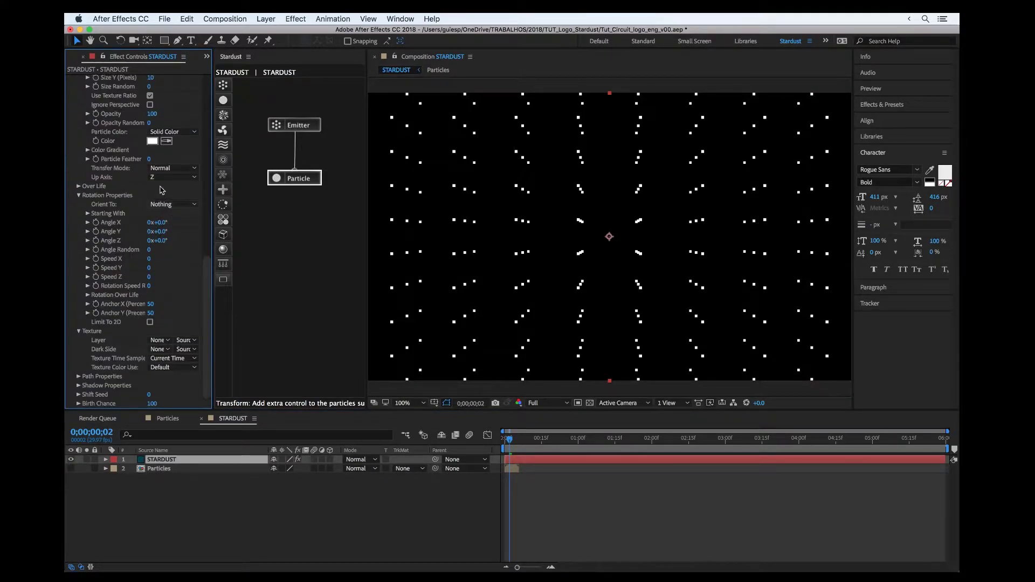
left_click(160, 341)
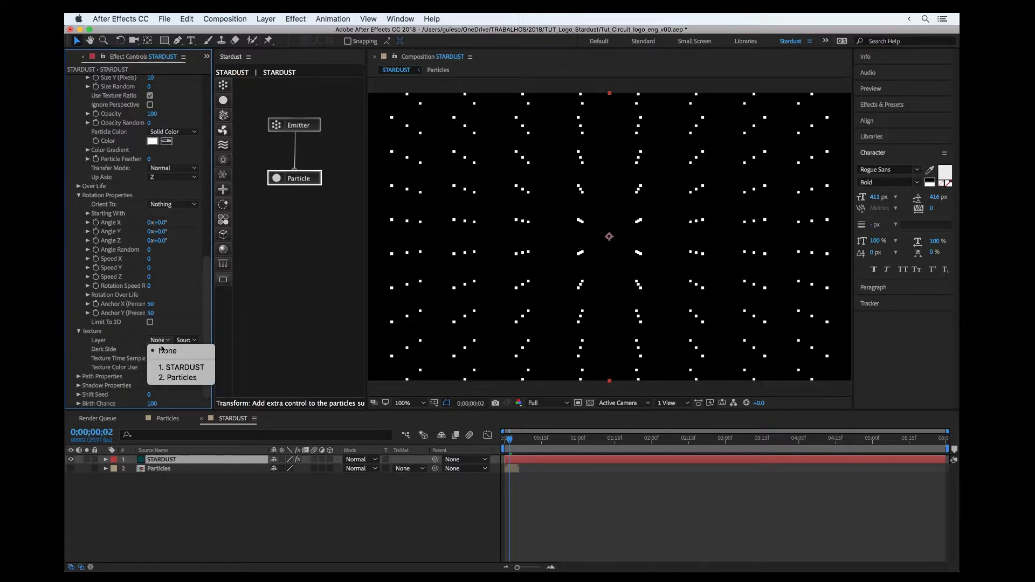
left_click(170, 378)
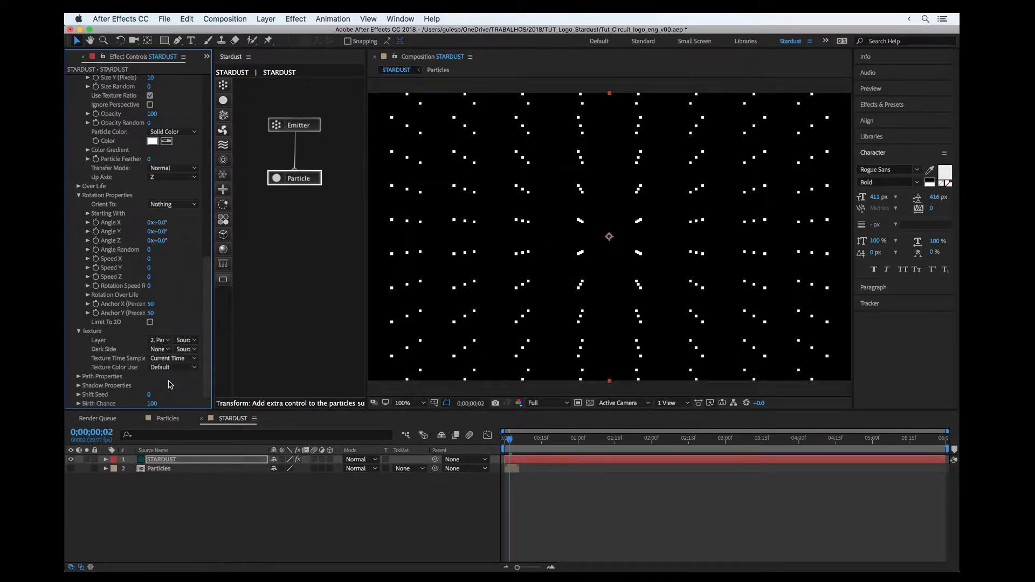
key("period")
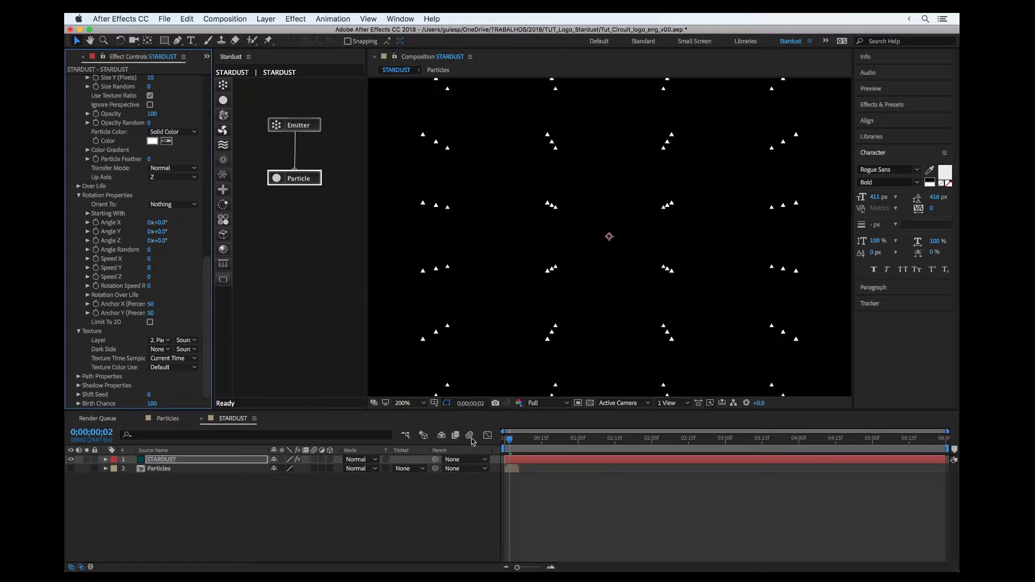
left_click(508, 440)
left_click_drag(508, 442, 559, 441)
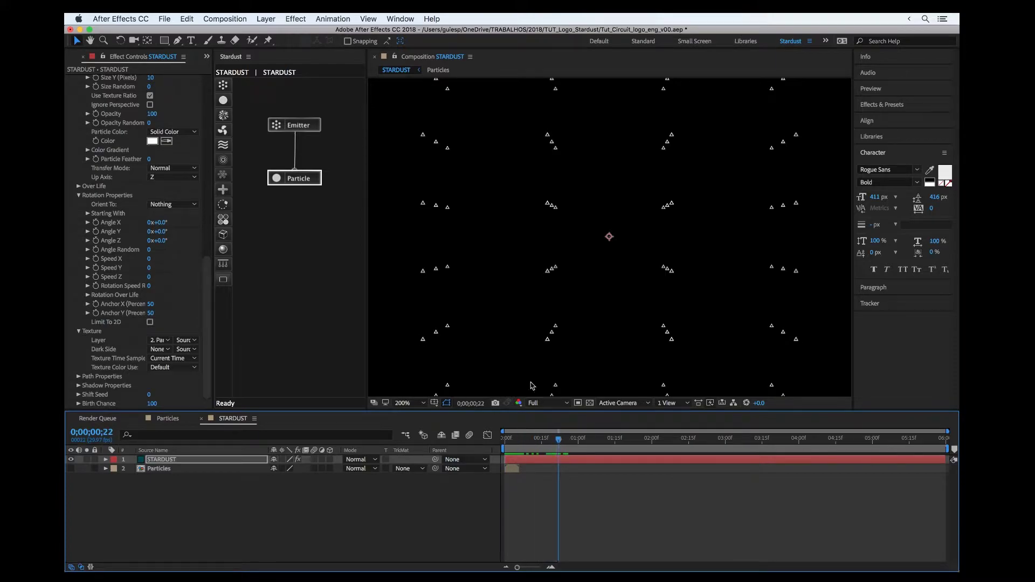
Set the particle's Texture Time Sampling to Random Still Frame and preview the mixed shapes on the timeline
scroll(502, 284, "down", 1)
scroll(502, 284, "up", 1)
left_click(129, 363)
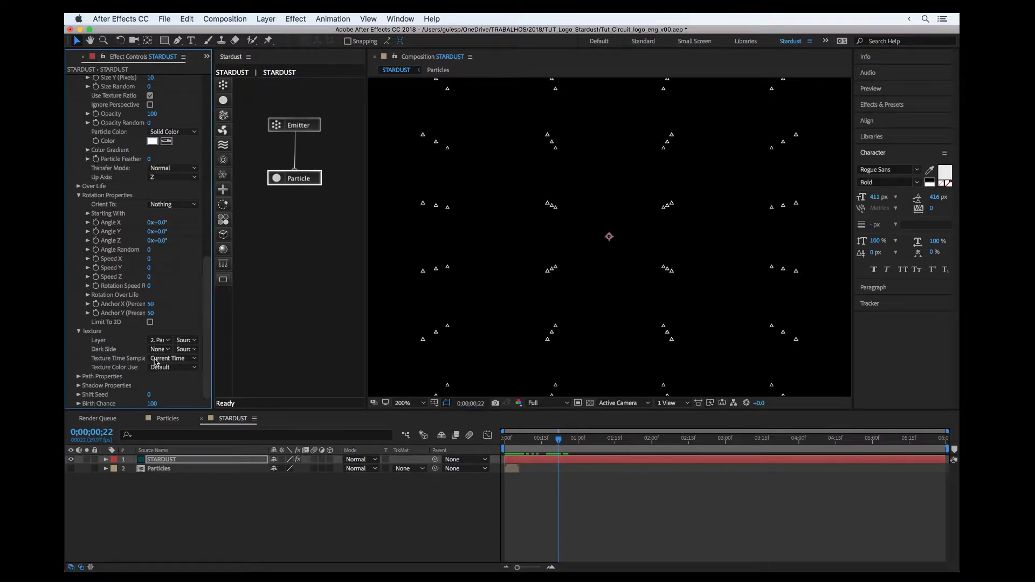
left_click(176, 360)
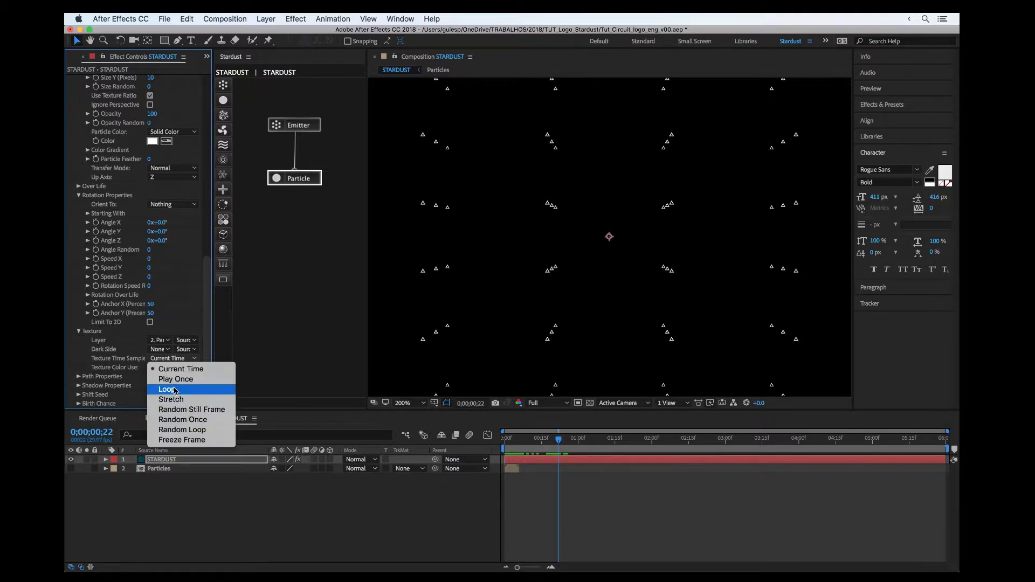
left_click(190, 410)
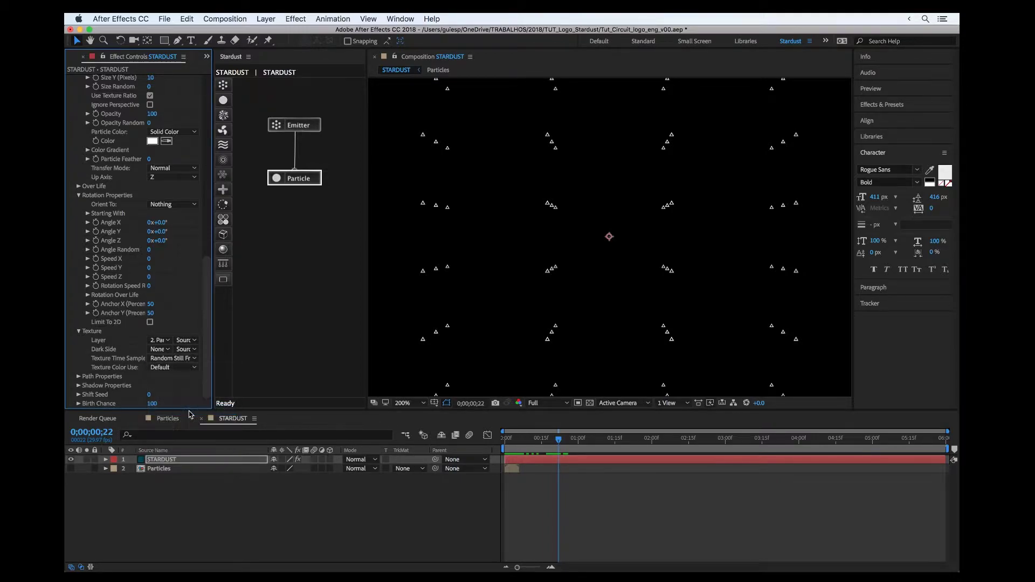
mouse_move(563, 441)
left_mouse_down()
mouse_move(509, 439)
mouse_move(554, 440)
left_mouse_up()
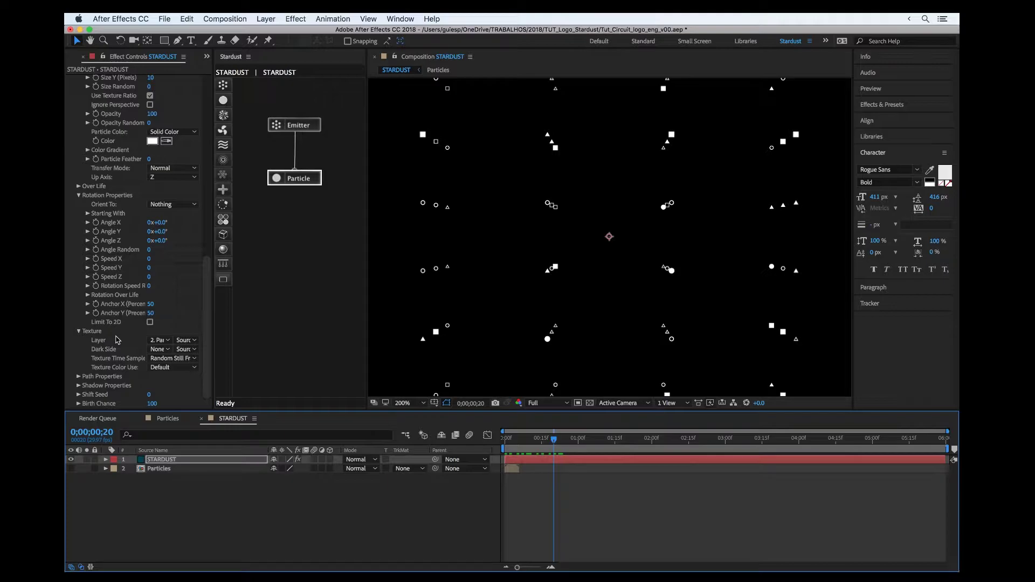
Try a value of 20 pixels for the particle's Size and Size Y
scroll(118, 339, "up", 6)
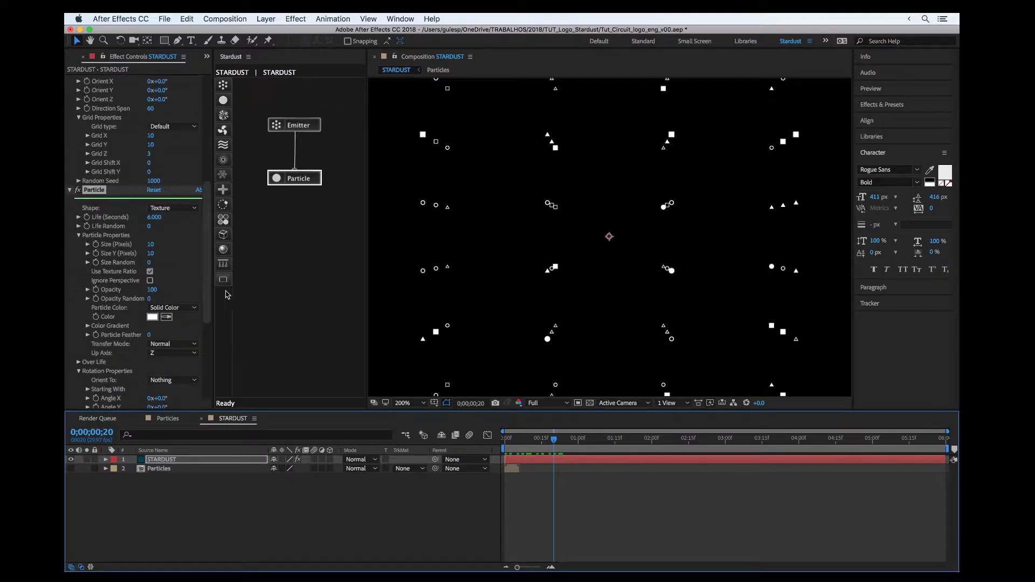
left_click(149, 246)
type("20")
key("Tab")
type("20")
key("Return")
Set the particle's Size and Size Y to 15 pixels
left_click(150, 246)
type("15")
key("Return")
left_click(150, 255)
type("15")
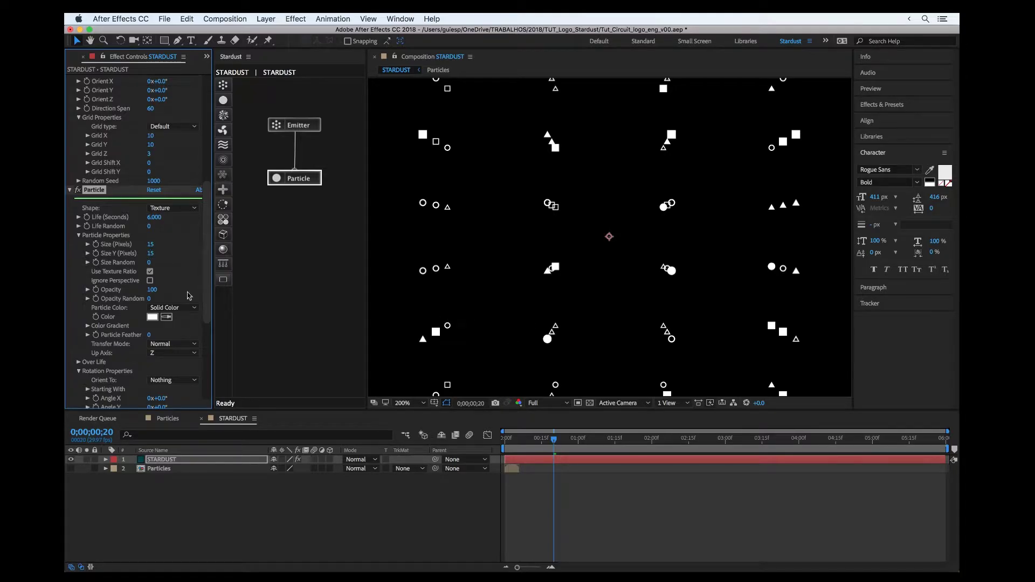
Set the particle's Opacity Random to 40 and check the opacity variation on the timeline
scroll(146, 291, "down", 5)
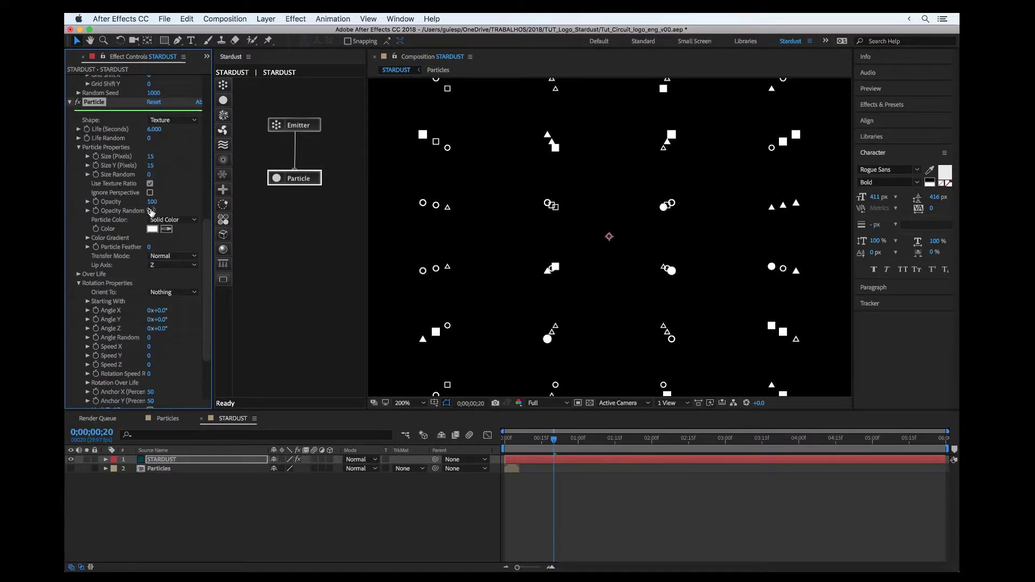
left_click_drag(149, 211, 185, 202)
scroll(109, 250, "up", 8)
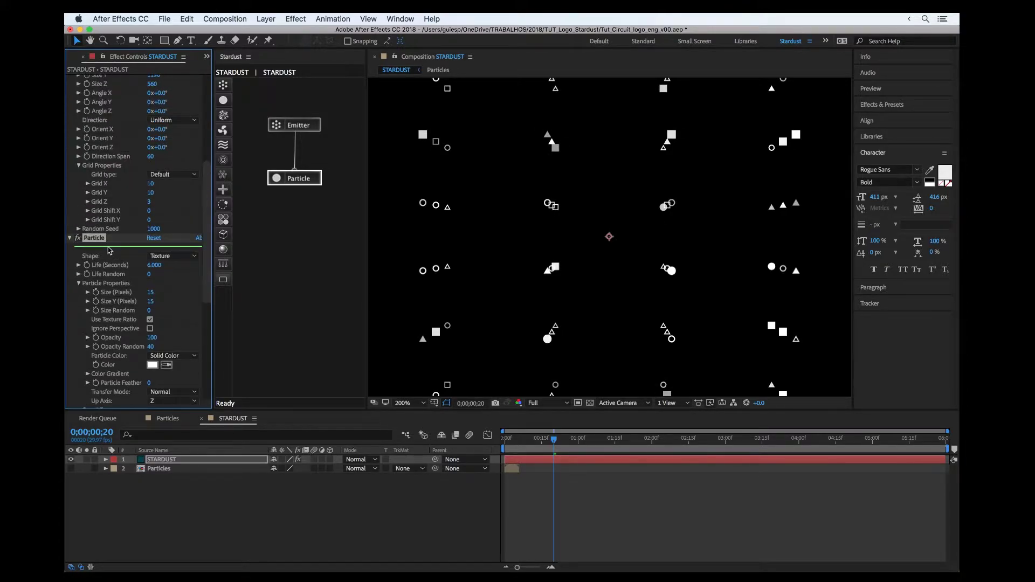
mouse_move(538, 440)
left_mouse_down()
mouse_move(499, 437)
mouse_move(529, 438)
left_mouse_up()
Apply the Gauss Bell preset to the particle's Size over life curve and preview the size change along the timeline
scroll(109, 255, "down", 4)
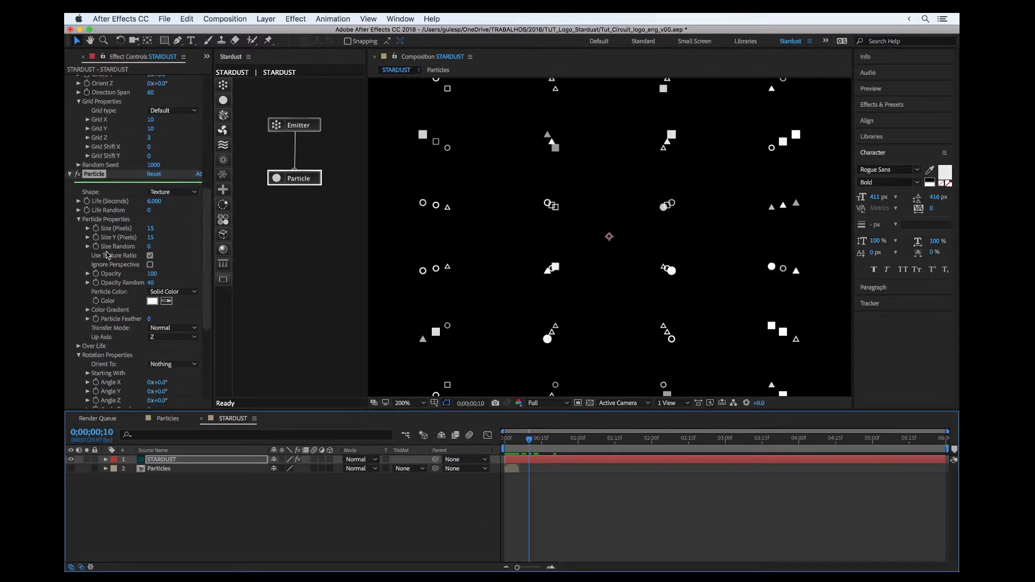
scroll(107, 255, "down", 5)
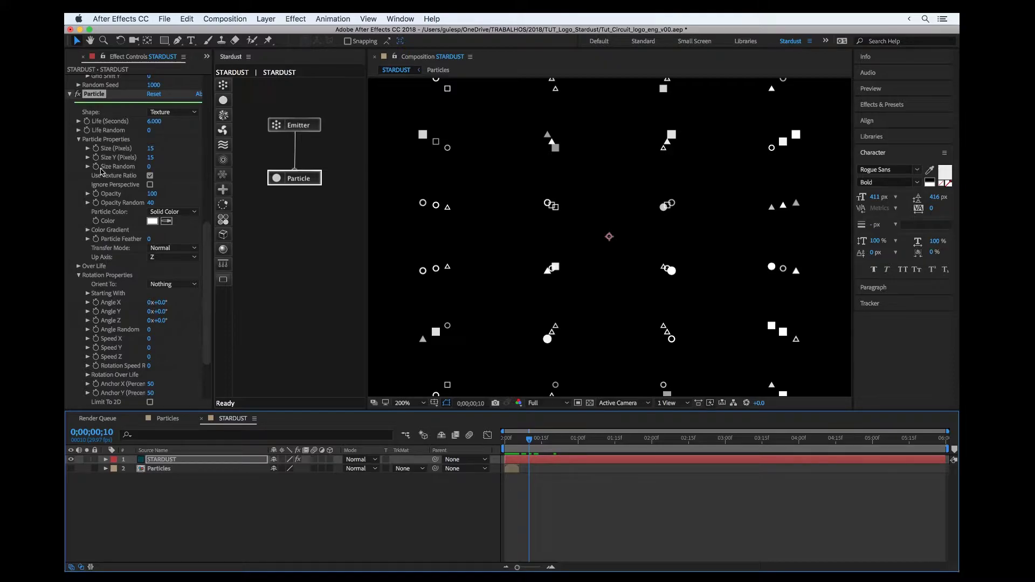
scroll(114, 288, "down", 3)
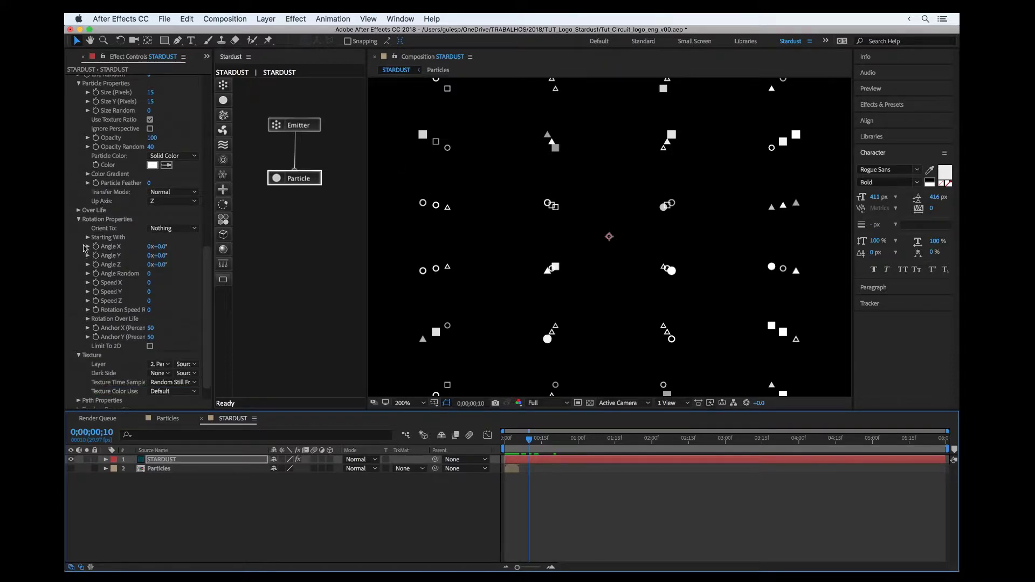
left_click(79, 211)
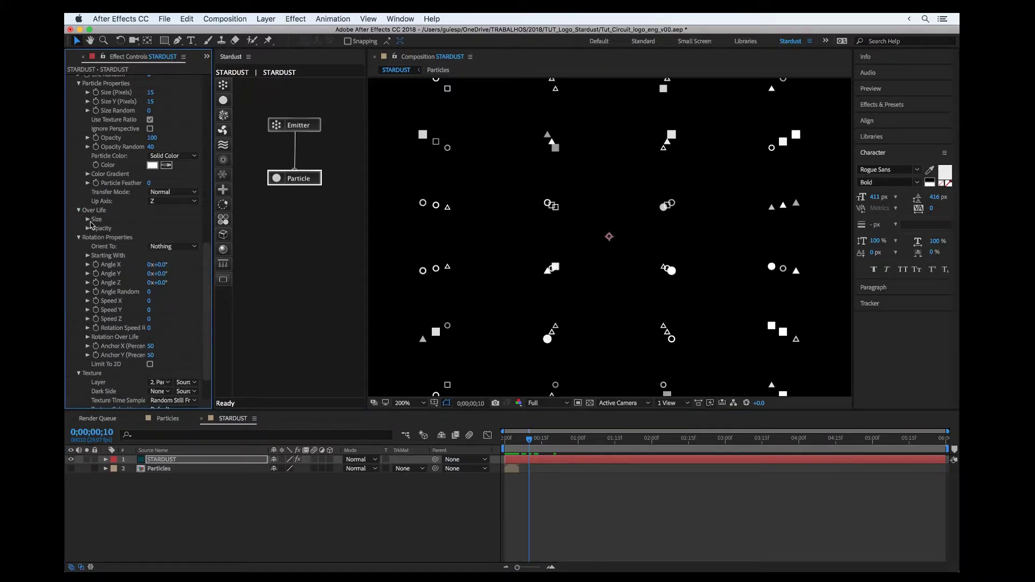
left_click(88, 219)
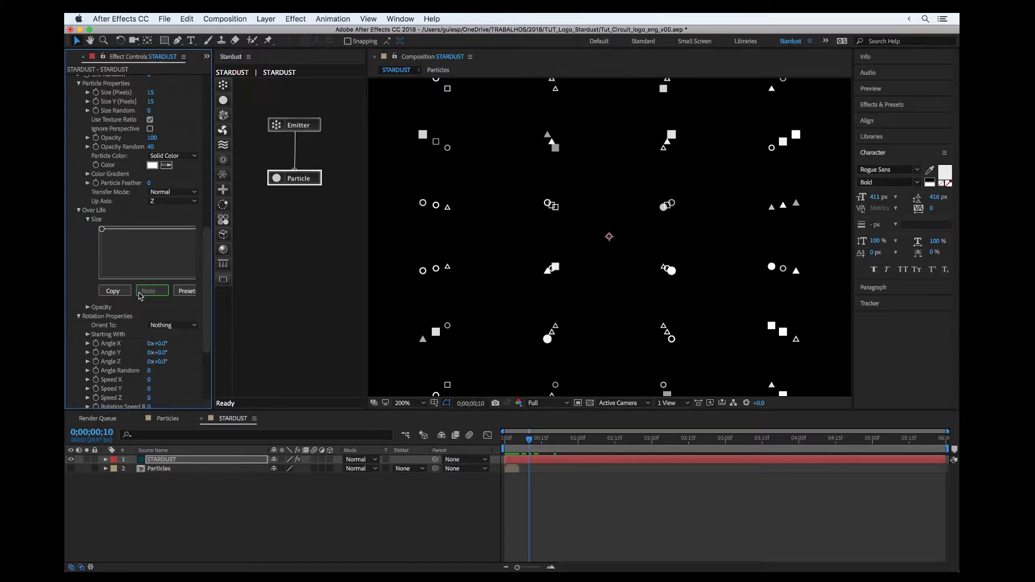
left_click(187, 291)
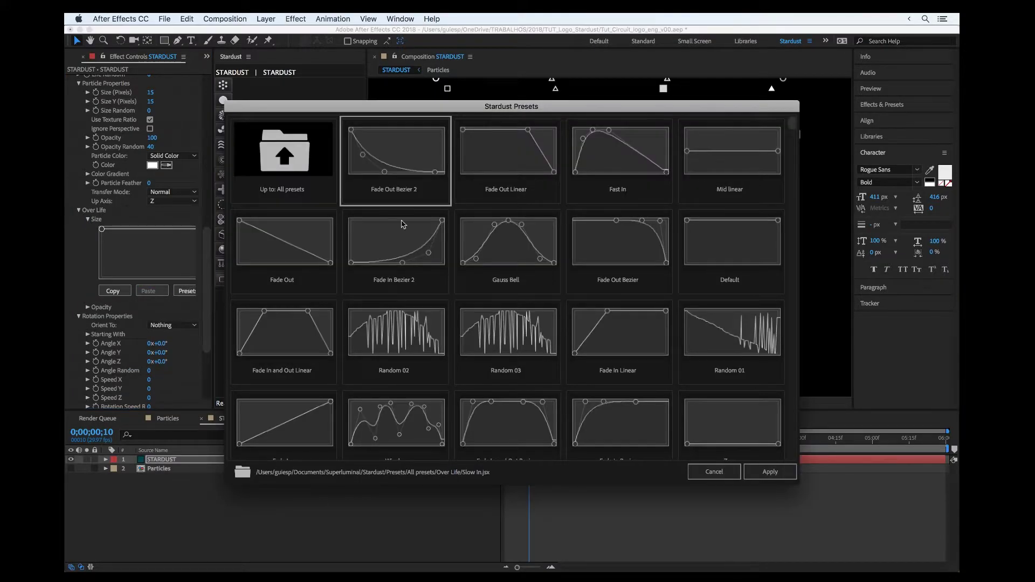
left_click(516, 249)
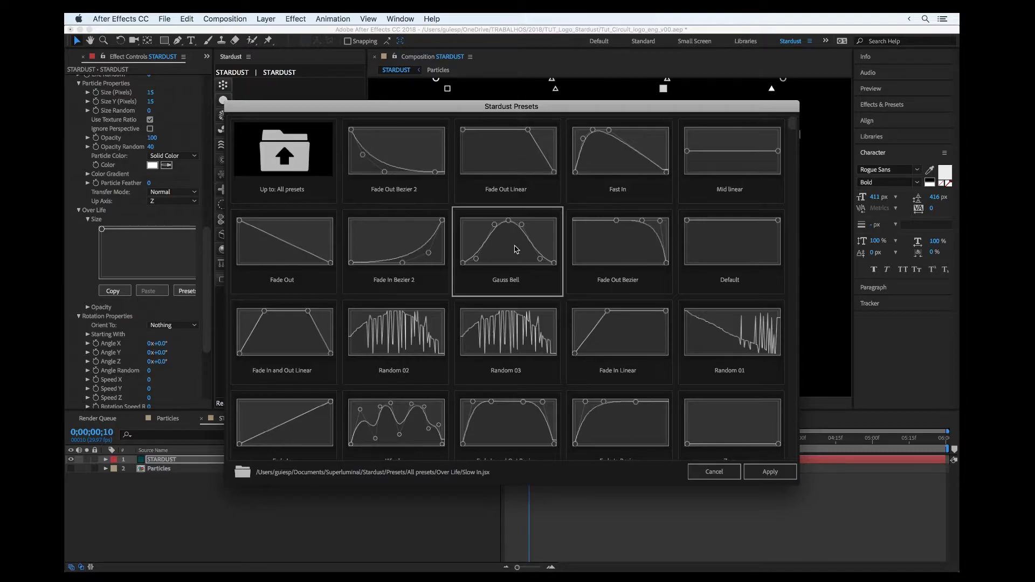
left_click(770, 472)
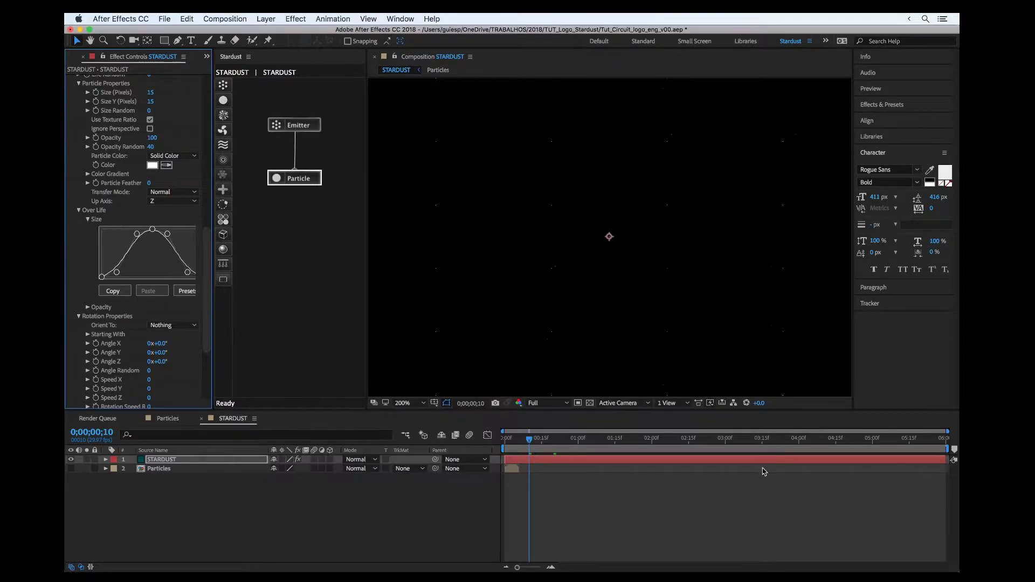
left_click(528, 447)
left_click_drag(527, 445, 746, 456)
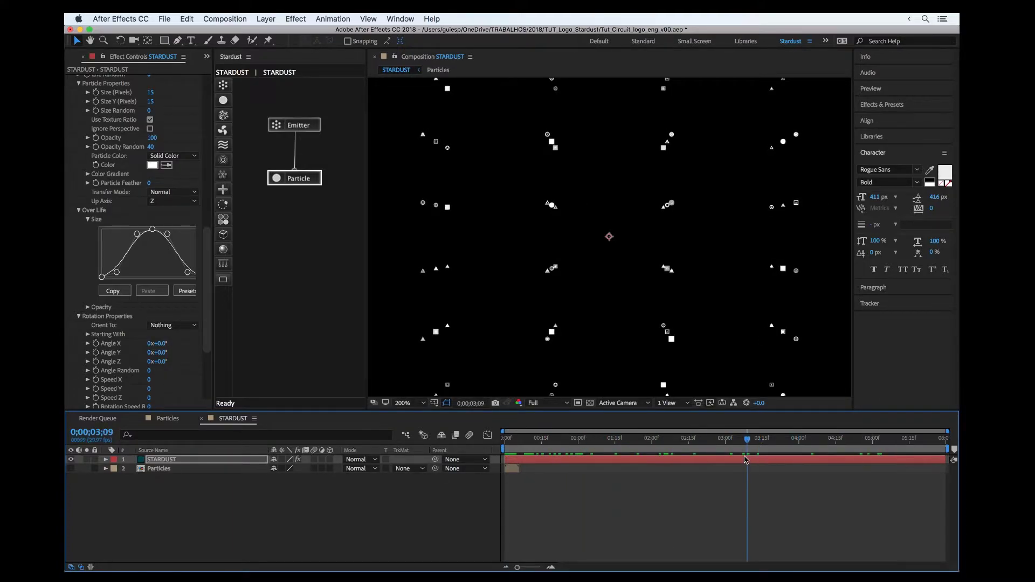
Raise the first handle of the Size over life curve so particles grow sooner, and play back the animation
left_click_drag(117, 272, 115, 249)
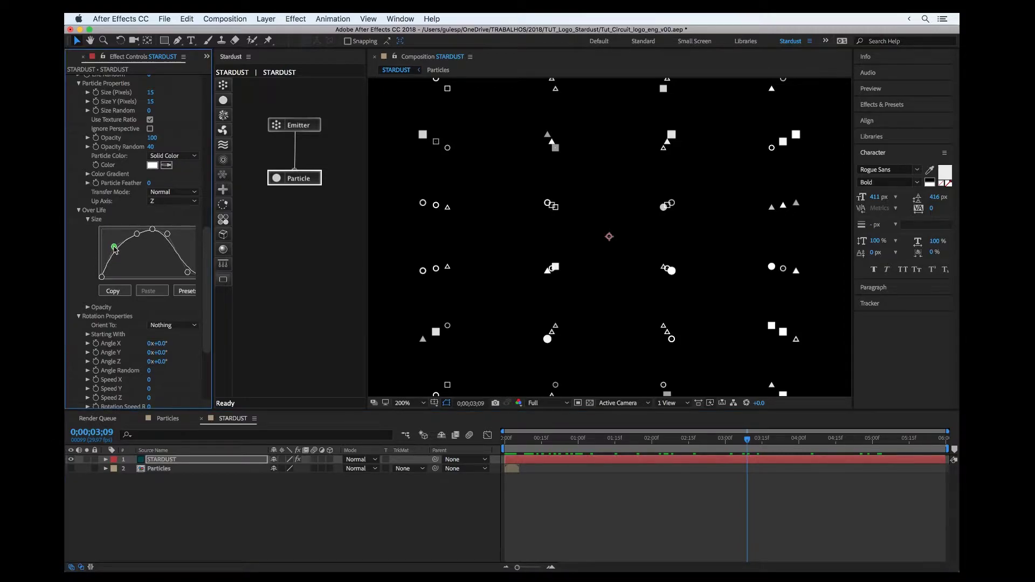
key("space")
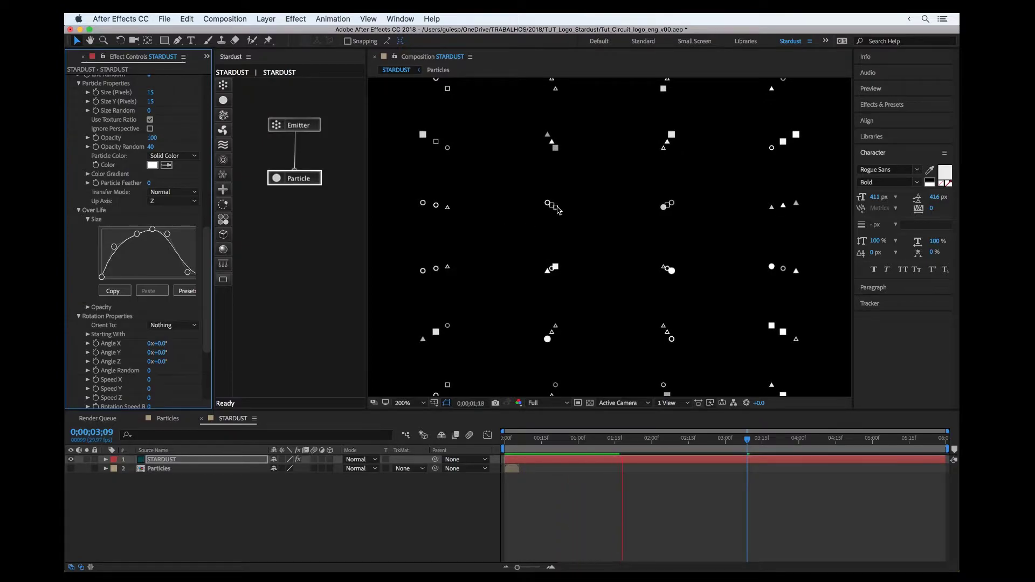
key("space")
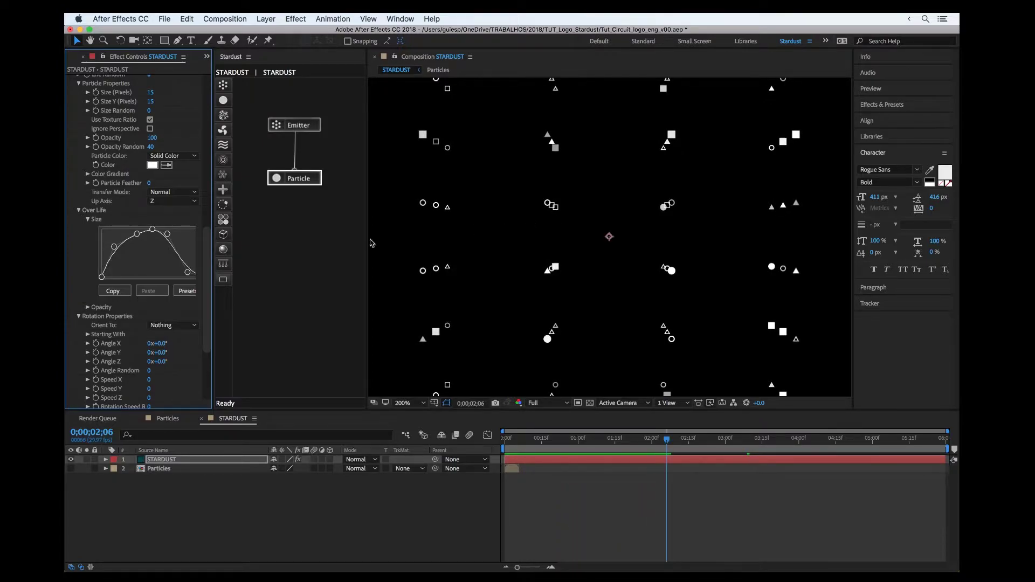
scroll(154, 303, "down", 3)
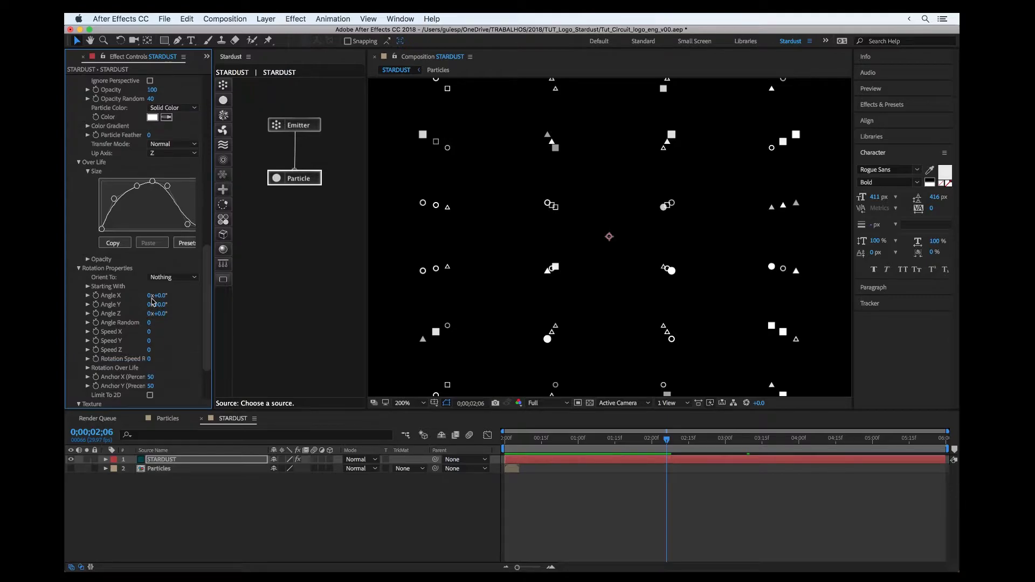
Set the particle's Angle Random to 15 and limit its rotation to 2D
scroll(153, 303, "down", 3)
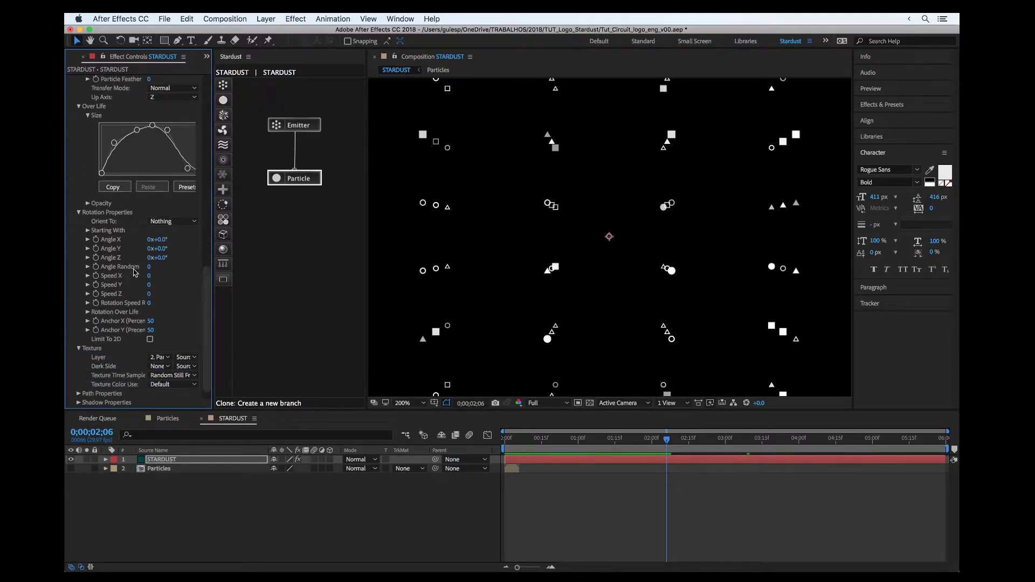
left_click_drag(147, 267, 154, 265)
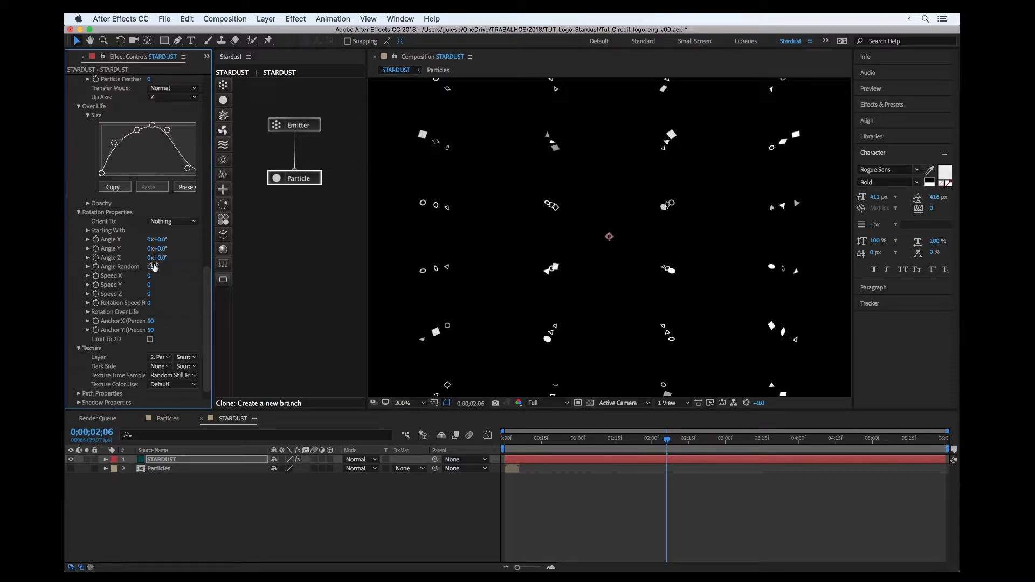
left_click(150, 339)
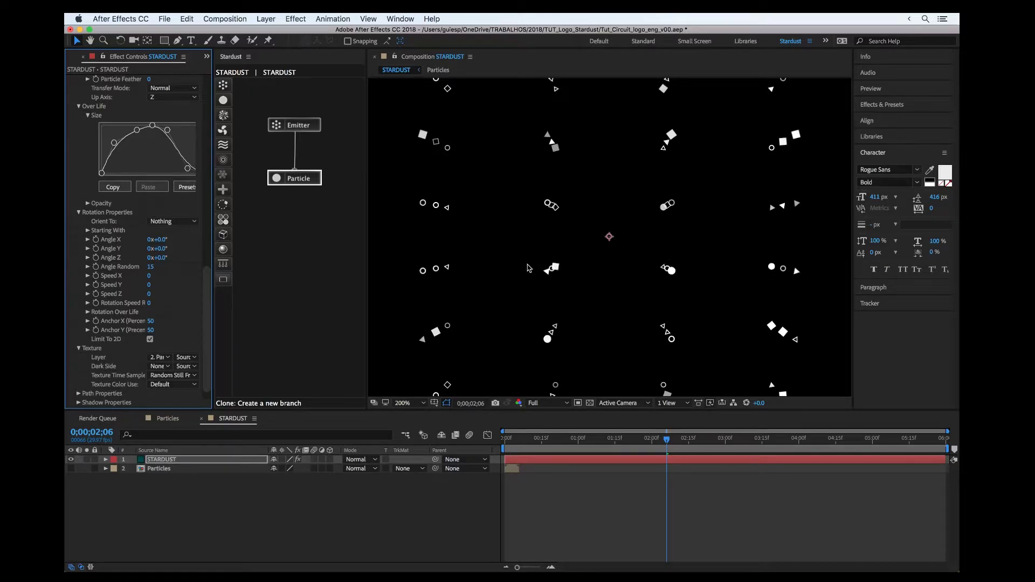
scroll(155, 267, "down", 2)
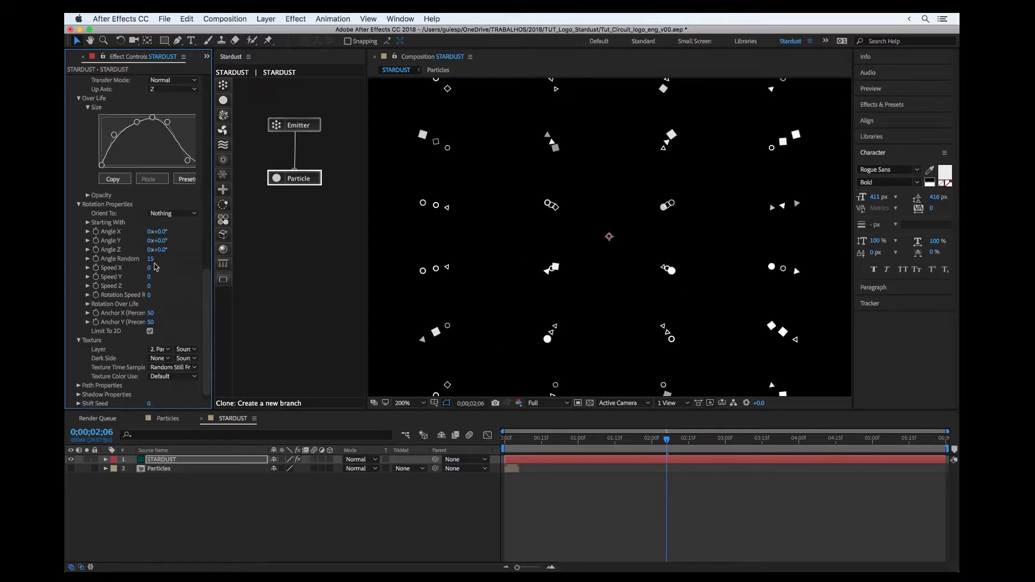
Set the Particle Color mode to Random From Gradient
scroll(124, 229, "up", 10)
scroll(124, 229, "down", 10)
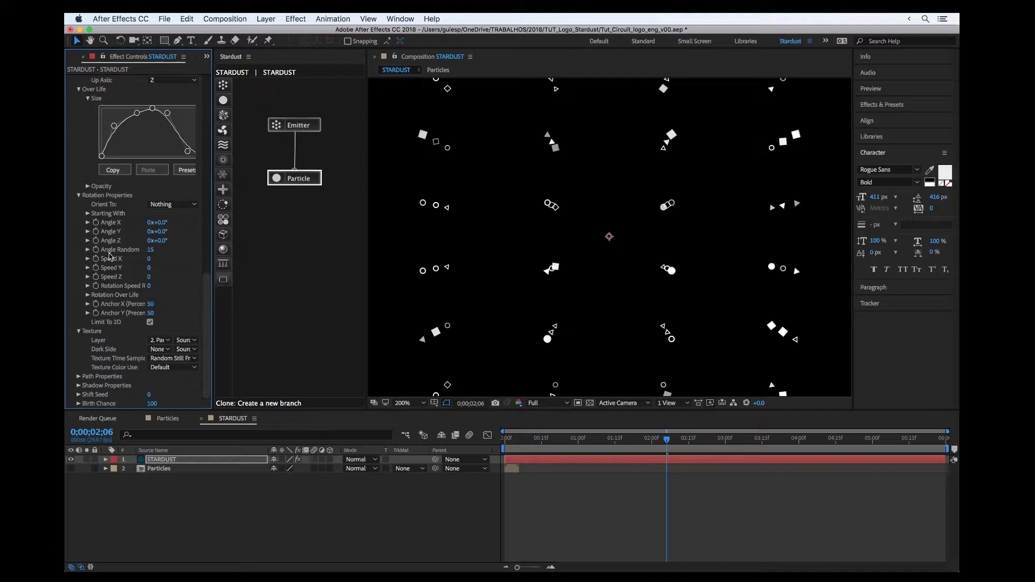
scroll(110, 256, "up", 8)
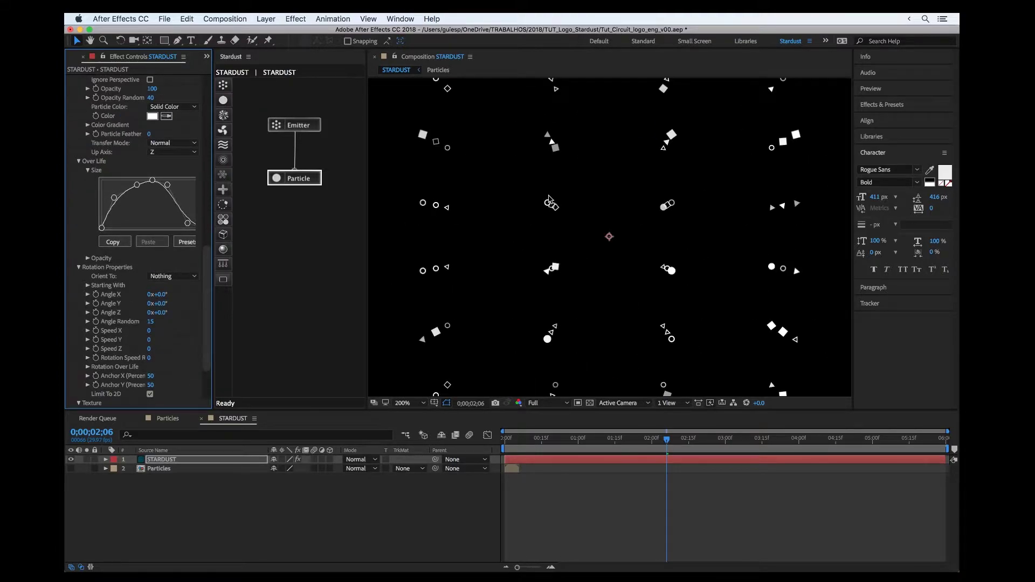
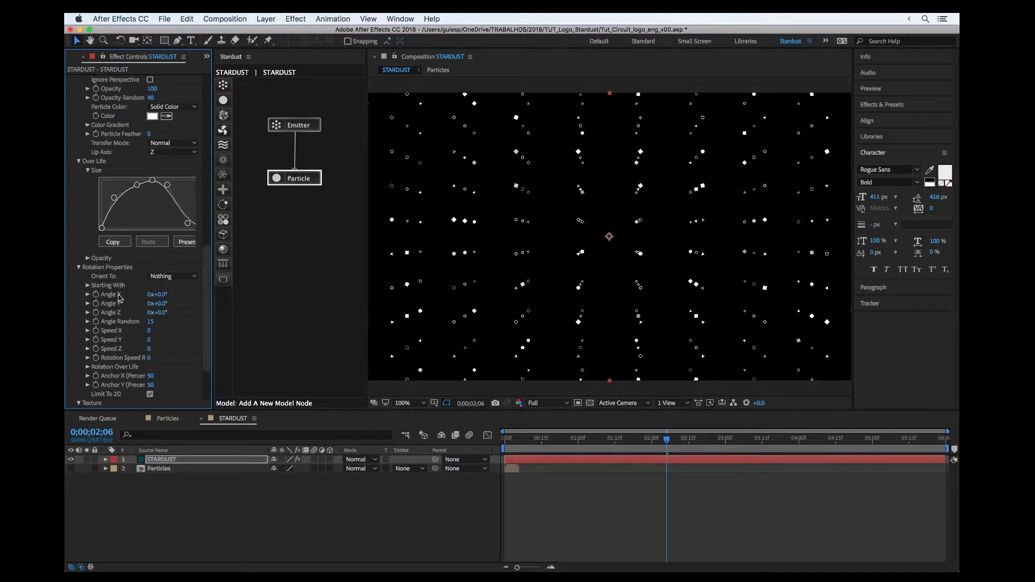
scroll(119, 299, "up", 4)
scroll(120, 298, "up", 8)
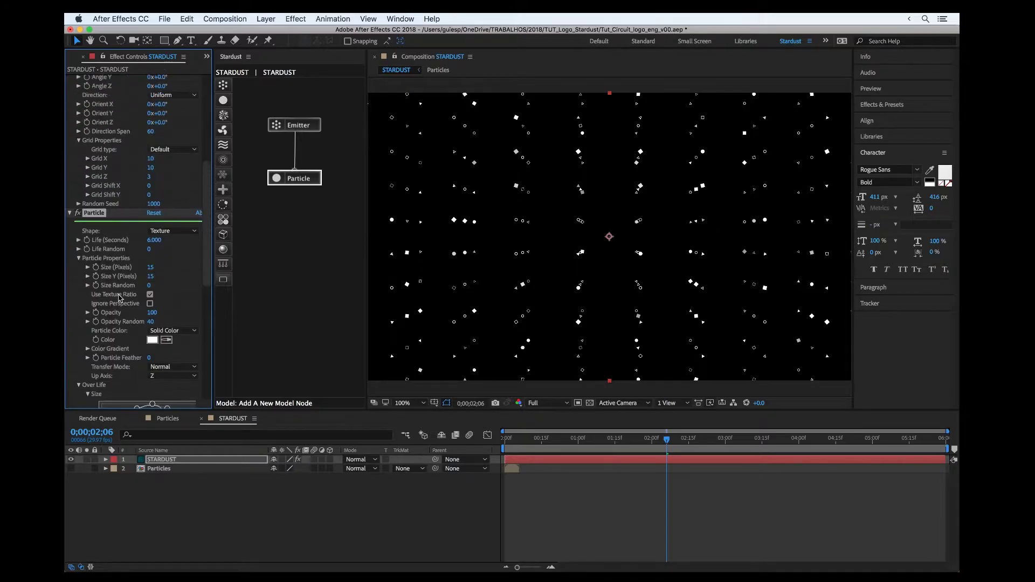
scroll(119, 298, "down", 4)
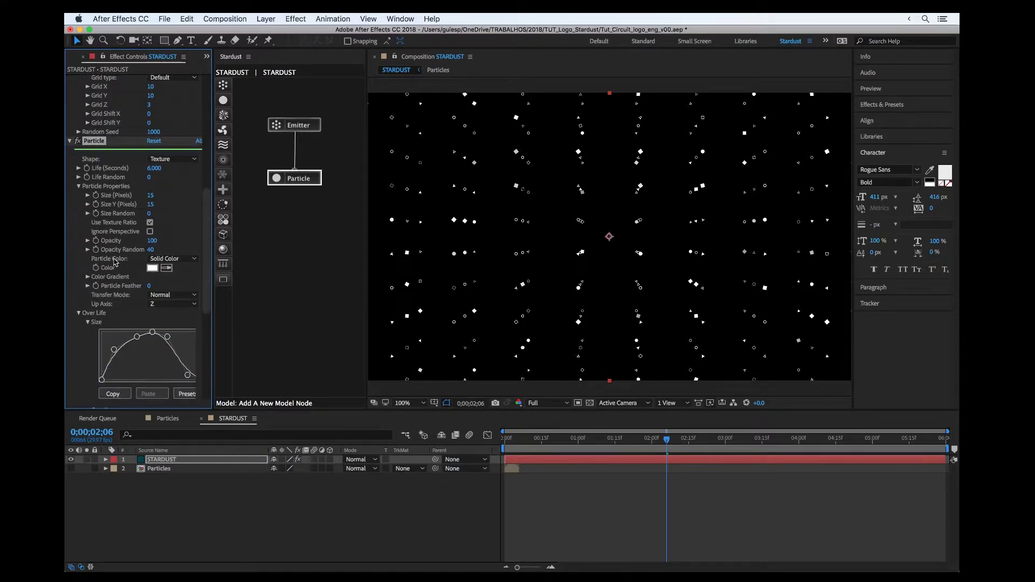
left_click(171, 260)
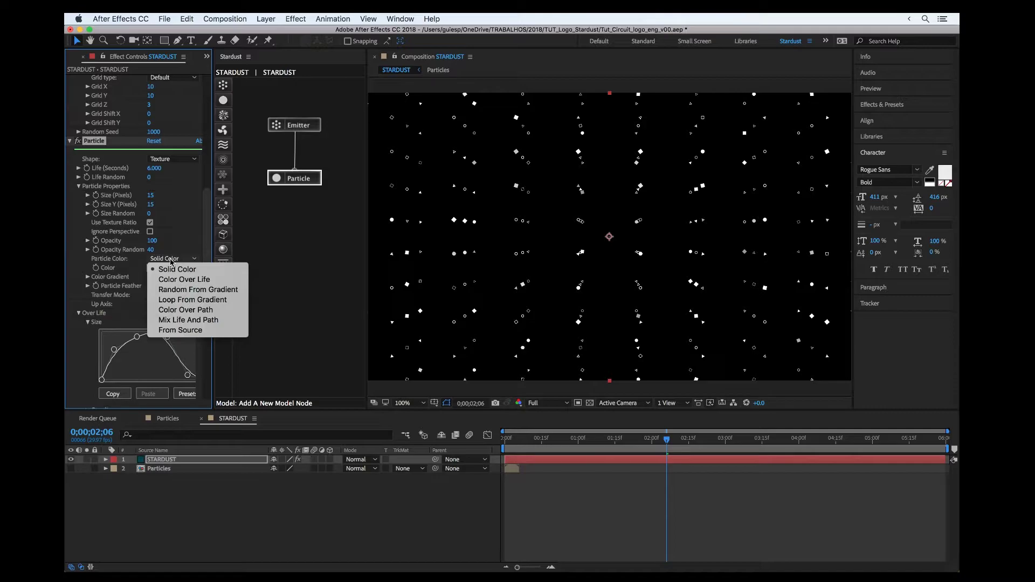
left_click(183, 290)
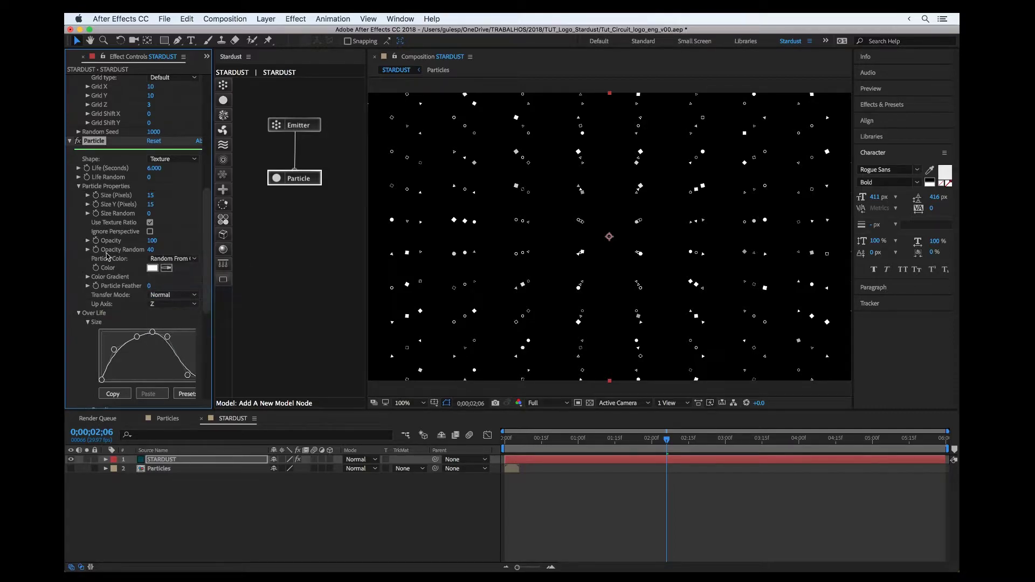
Apply the blue-to-green preset that fades to pale green to the particle's Color Gradient
left_click(87, 277)
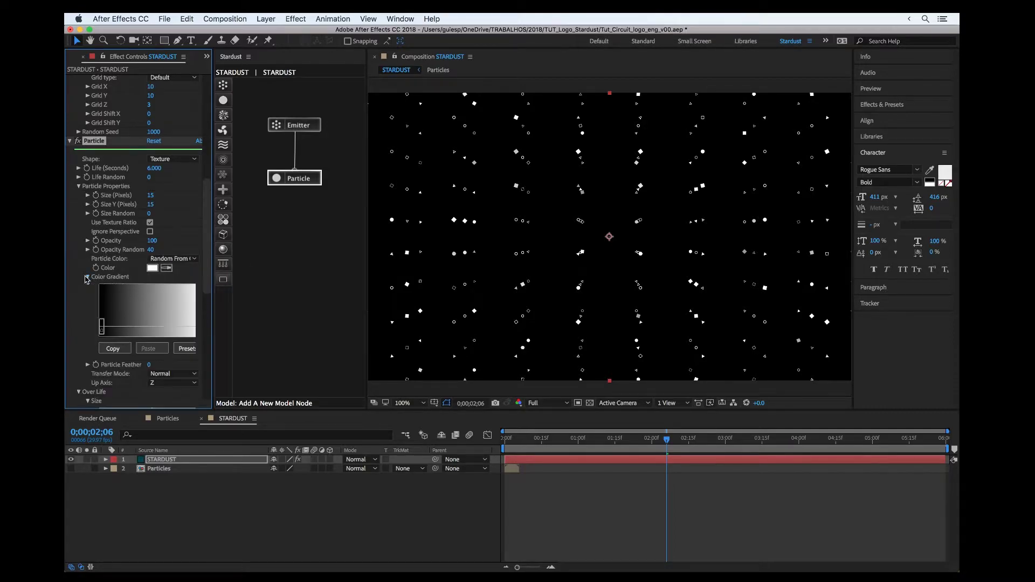
left_click(184, 349)
left_click(505, 326)
left_click(756, 472)
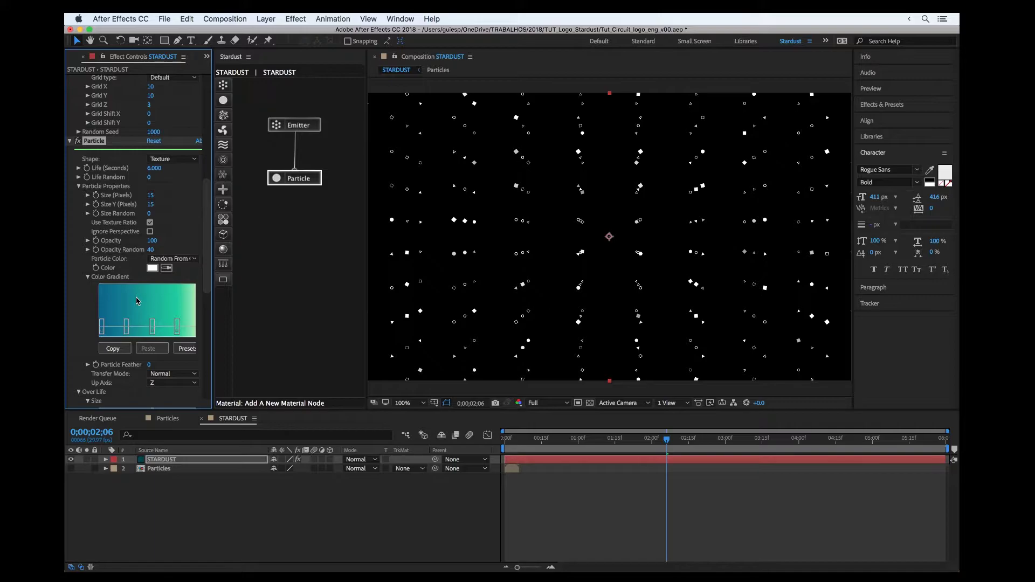
Set the particle's Texture Color Use to Alpha and preview the gradient colors along the timeline
scroll(137, 301, "down", 10)
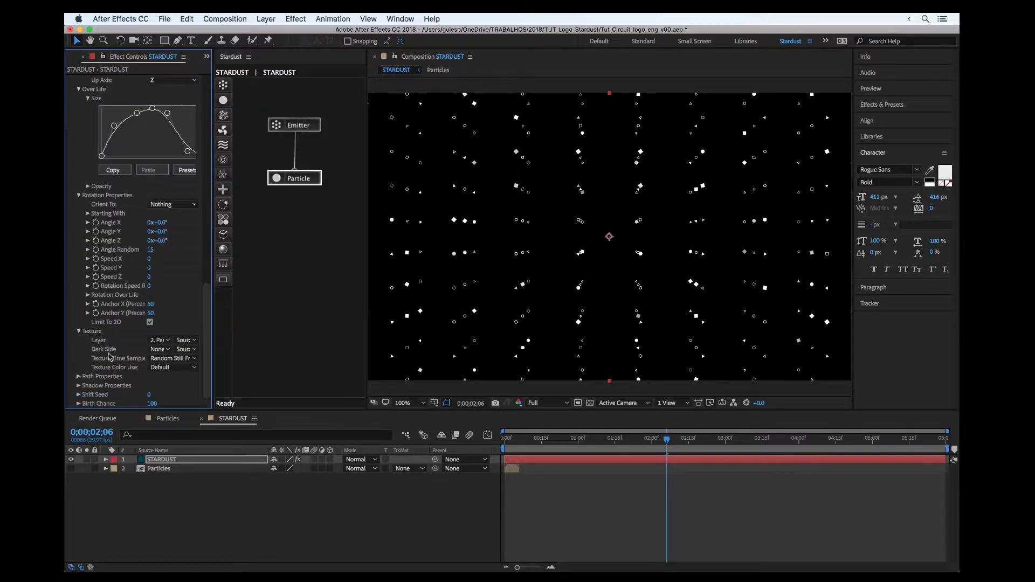
left_click(172, 373)
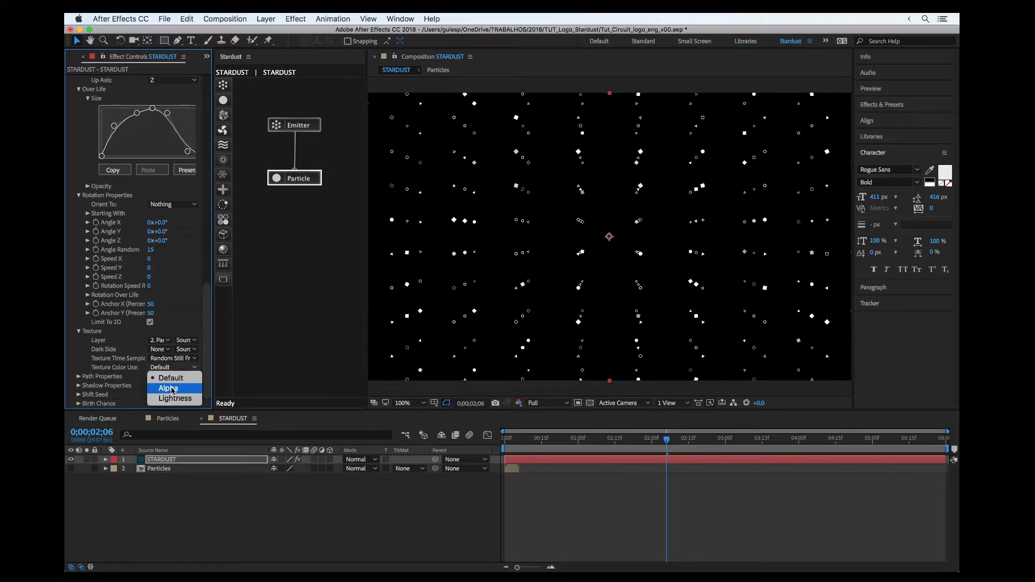
left_click(172, 389)
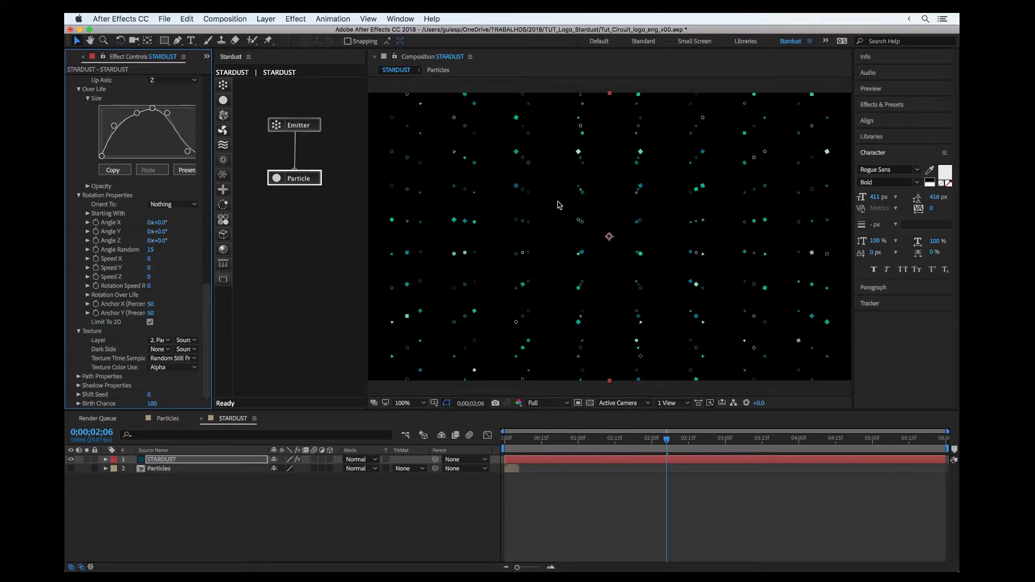
left_click(644, 438)
key("space")
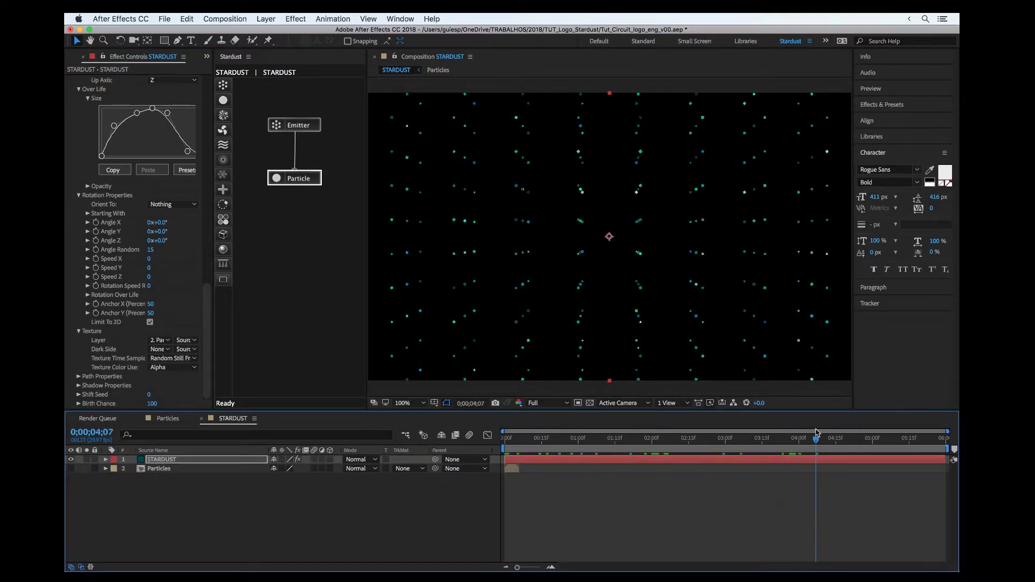
Shift the existing Particle node aside and add a second Particle node connected to the Emitter
left_click_drag(302, 184, 280, 176)
left_click(280, 177)
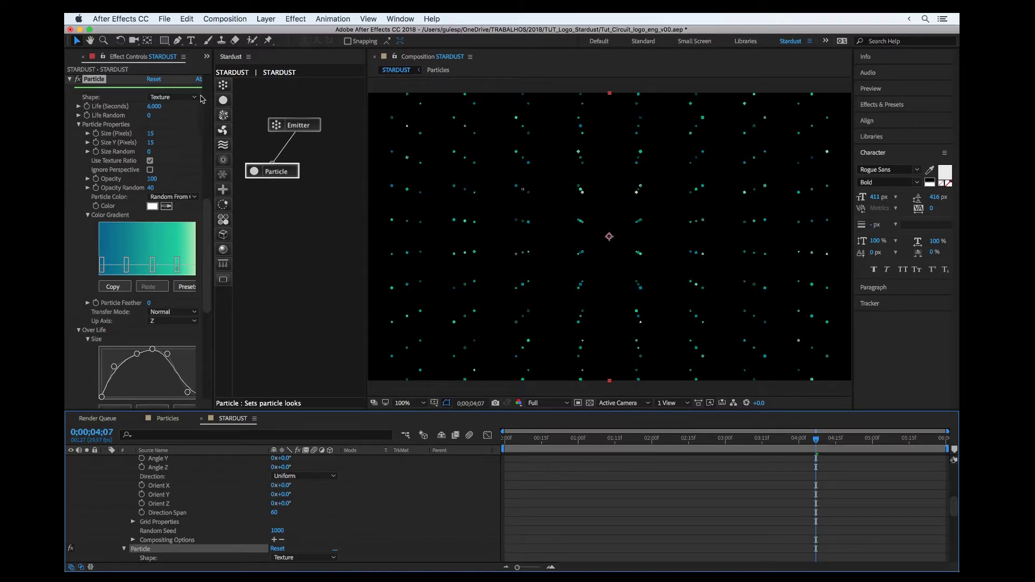
left_click_drag(225, 102, 296, 124)
left_click(335, 176)
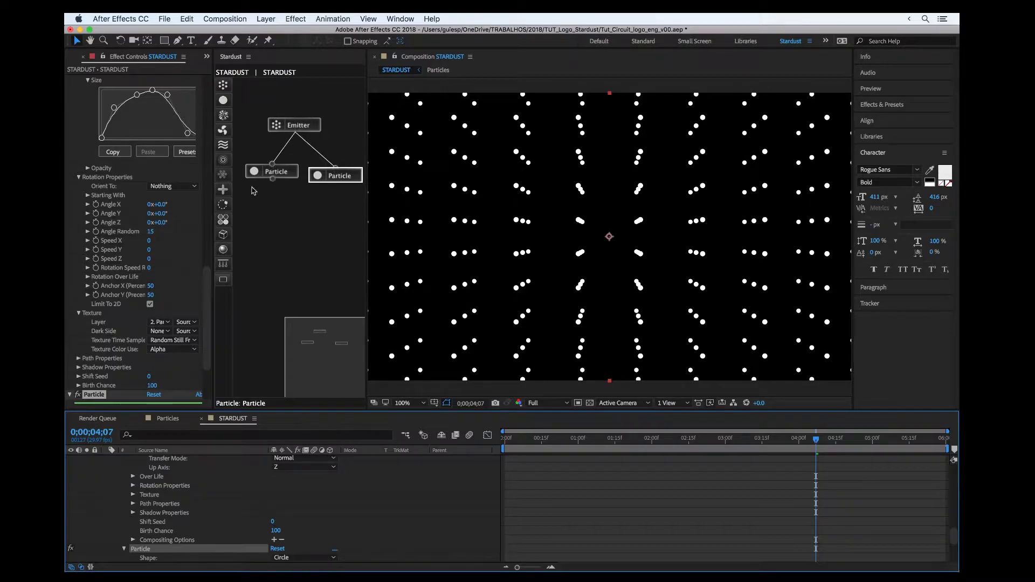
Set the second Particle node's Size to 2 pixels and inspect the small dots up close in the composition
scroll(140, 305, "down", 4)
left_click(148, 333)
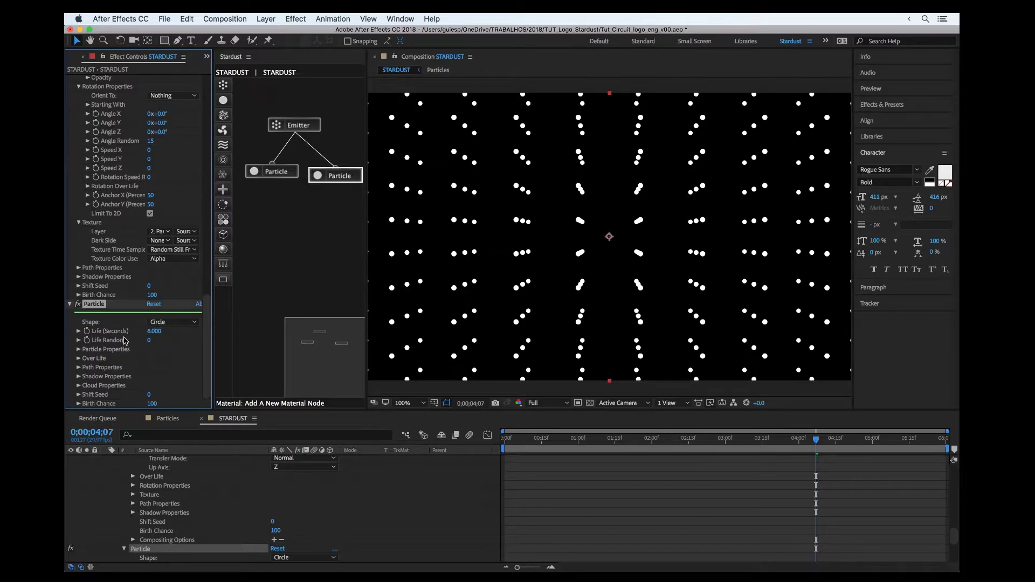
left_click(78, 349)
scroll(79, 353, "down", 2)
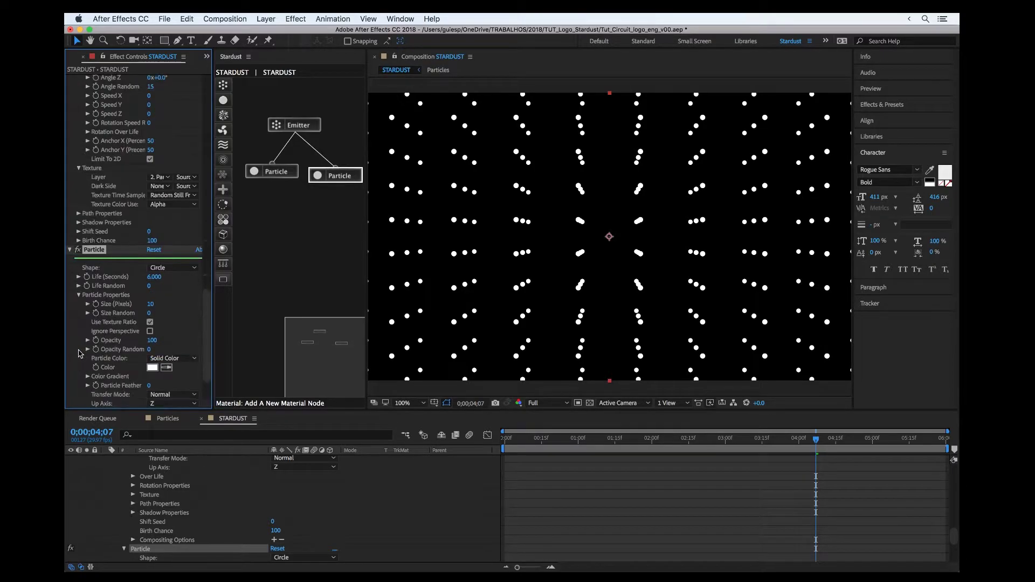
left_click(149, 304)
type("2")
key("Return")
key("period")
key("period")
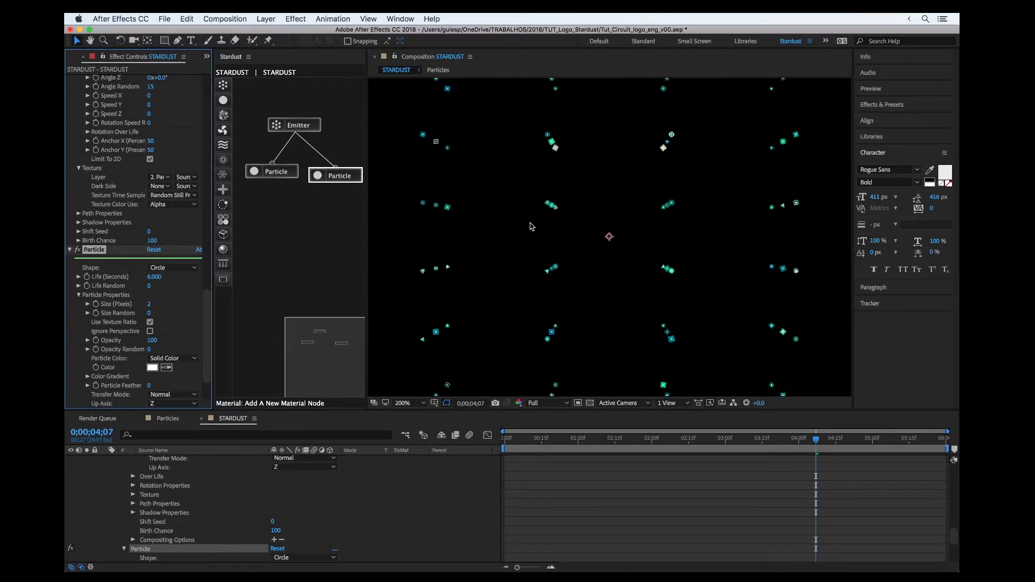
key("slash")
key("comma")
key("period")
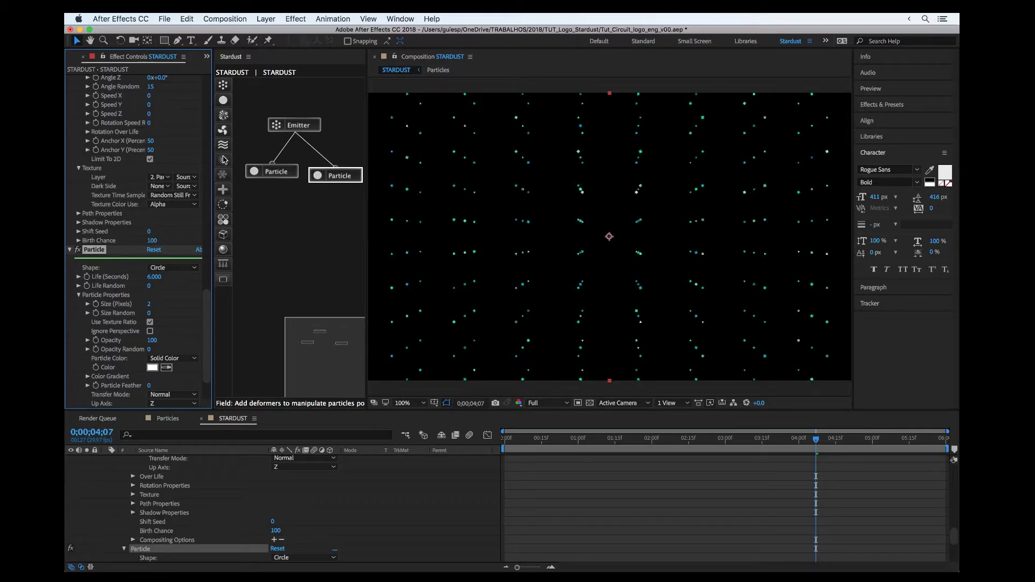
Add a Replica node below the second Particle node and set its Replicate type to Corners
left_click_drag(223, 176, 339, 219)
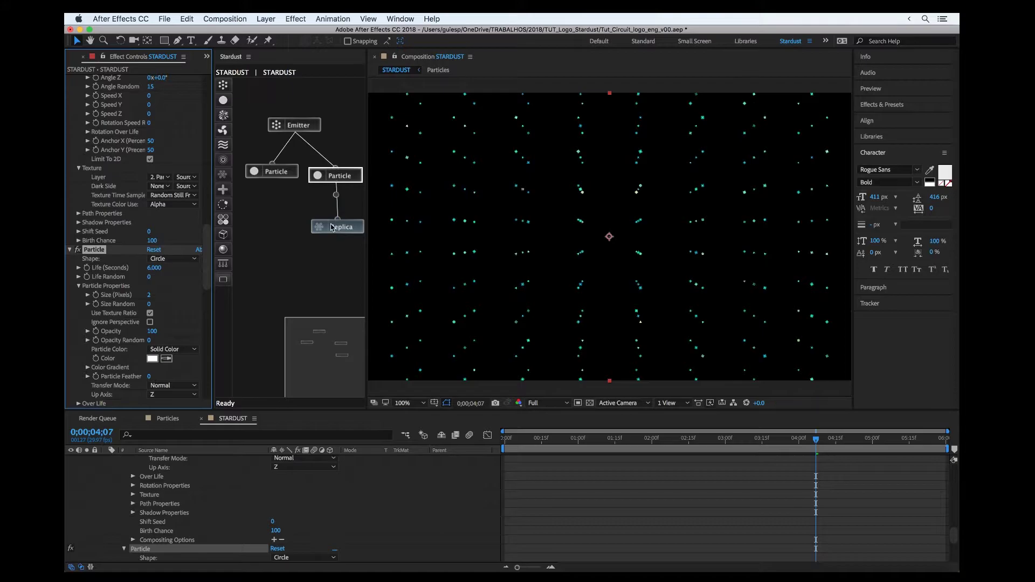
scroll(95, 272, "down", 8)
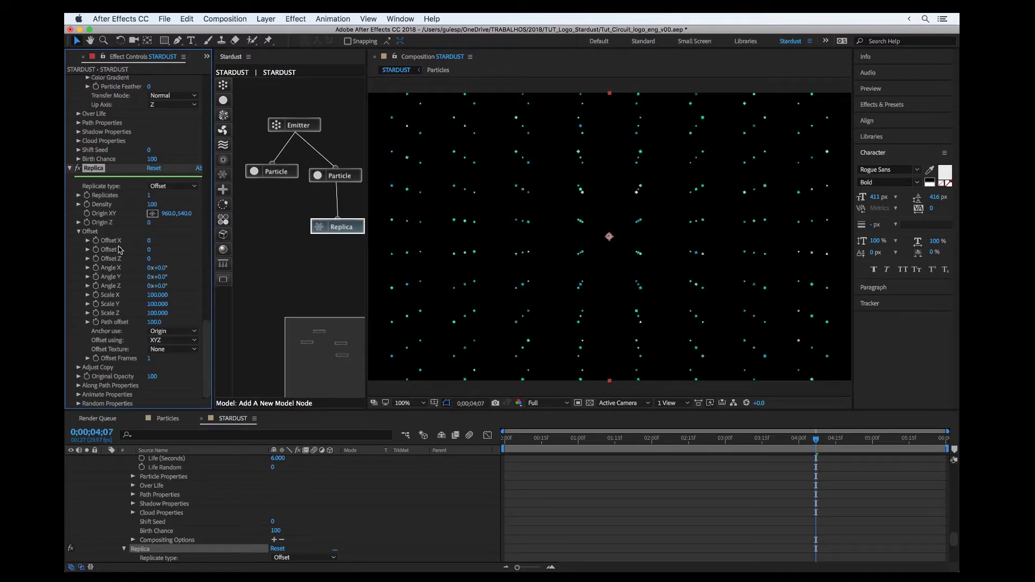
left_click(170, 187)
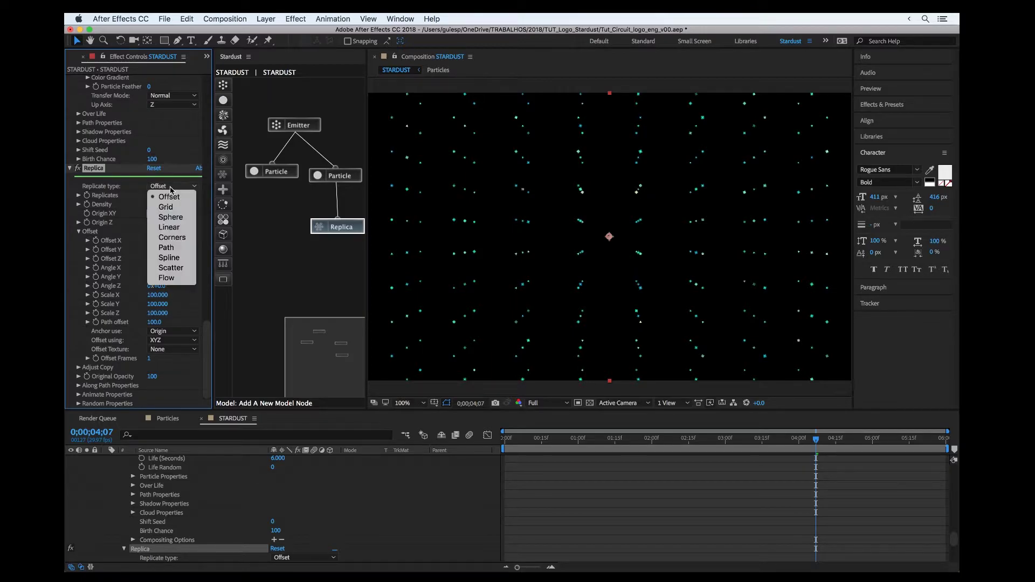
left_click(172, 237)
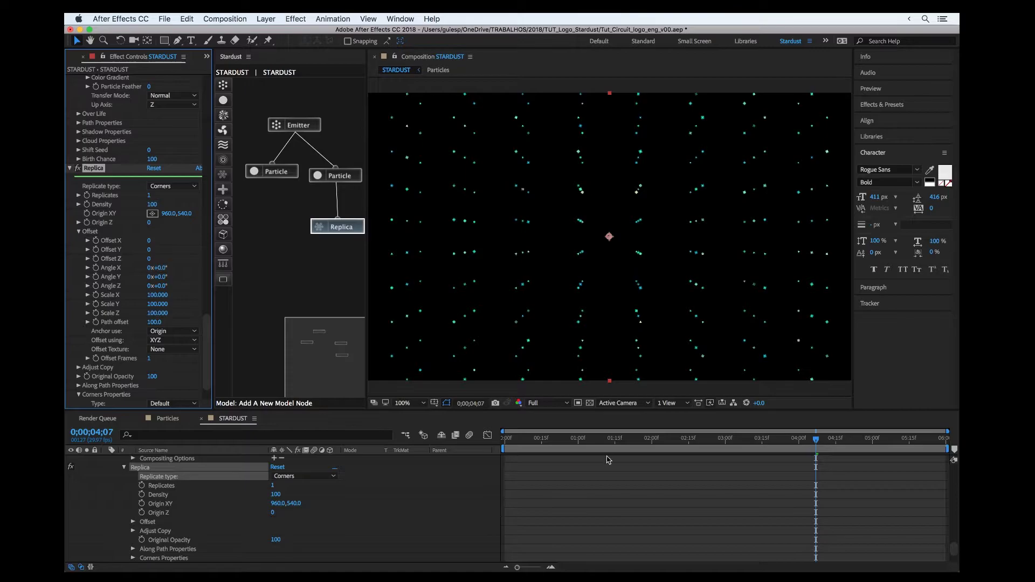
Set the Replica's Offset Z to 5 and scrub the timeline to about 3 seconds to check the effect
left_click(150, 259)
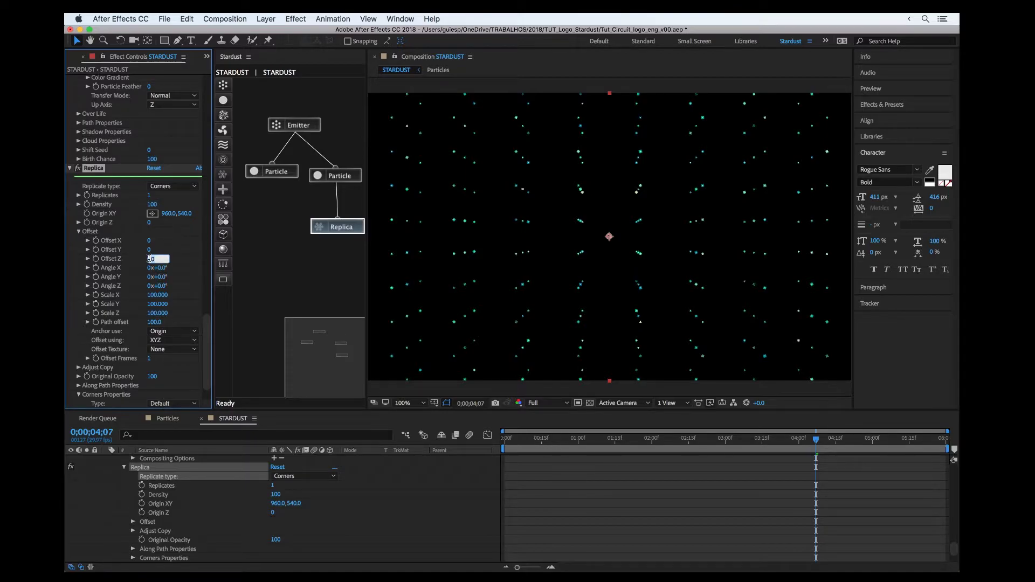
type("5")
key("Return")
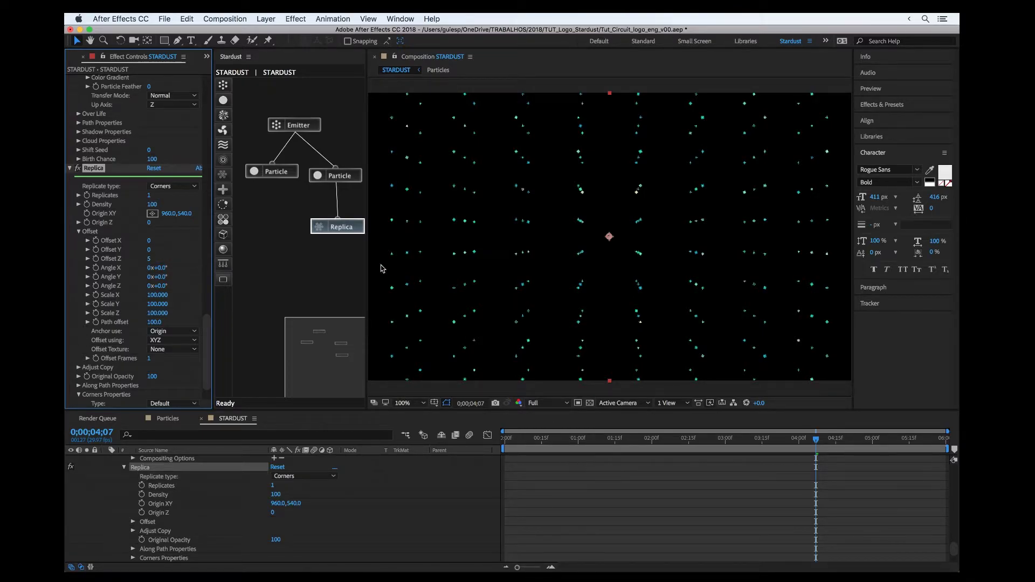
left_click_drag(588, 438, 723, 439)
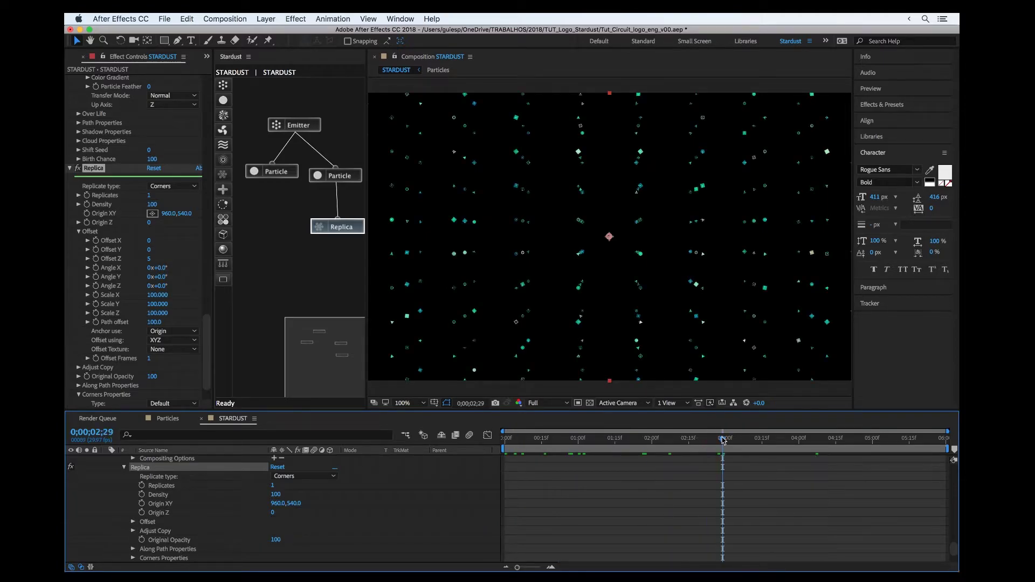
Set the Replica's number of Replicates to 25
left_click(151, 196)
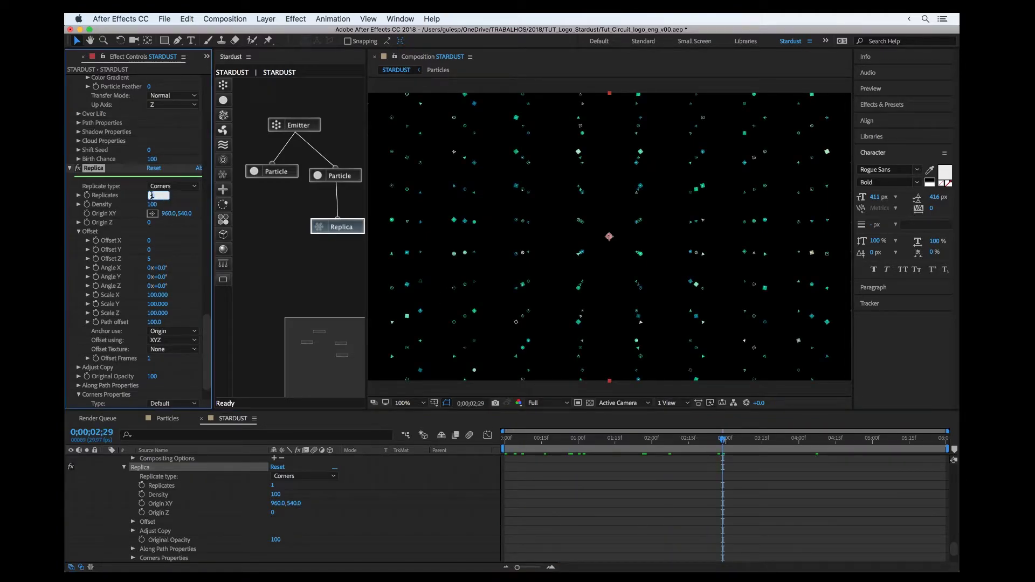
type("25")
key("Return")
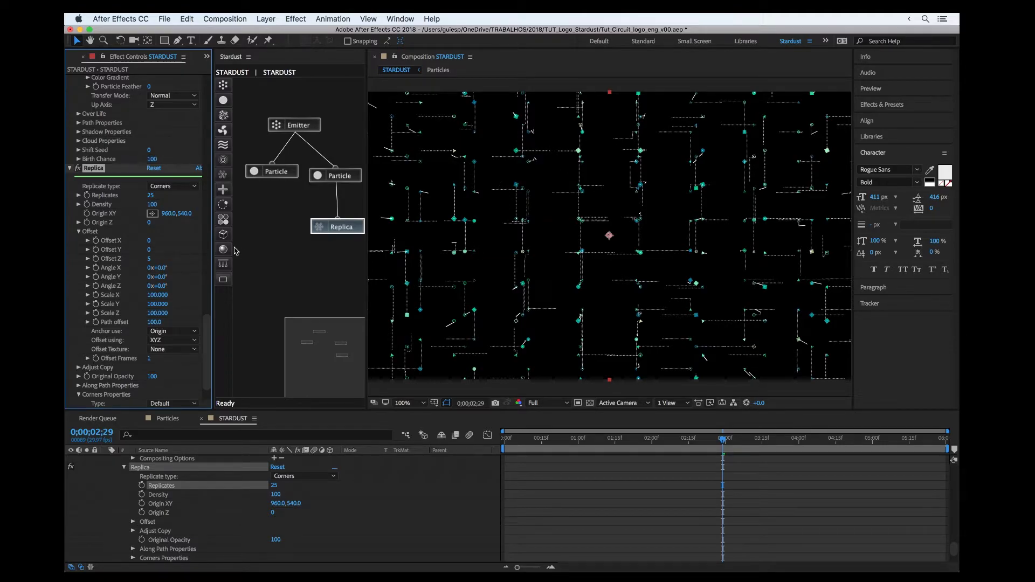
Try a Density of 400 for the Replica
left_click(152, 204)
type("40")
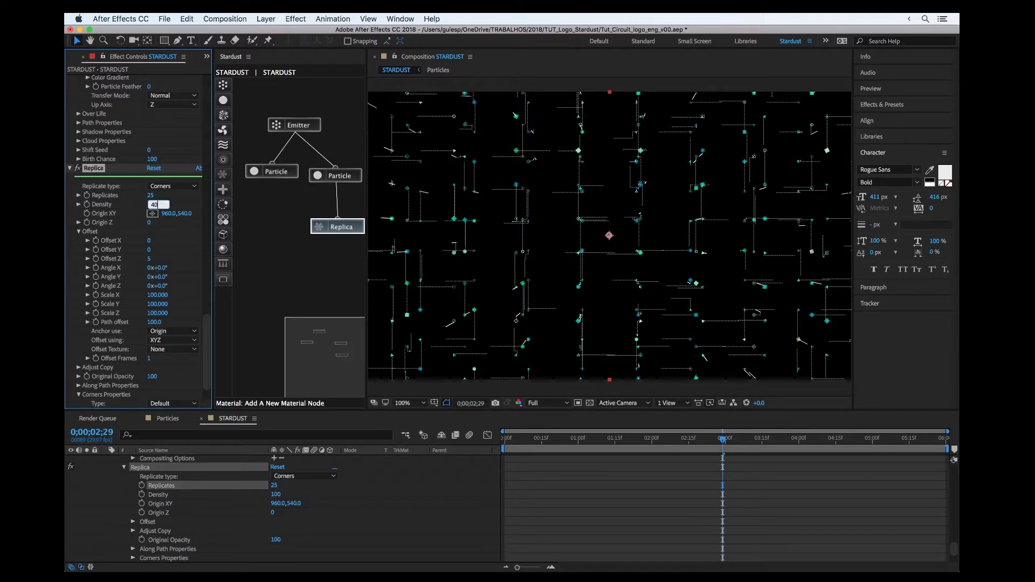
type("0")
key("Return")
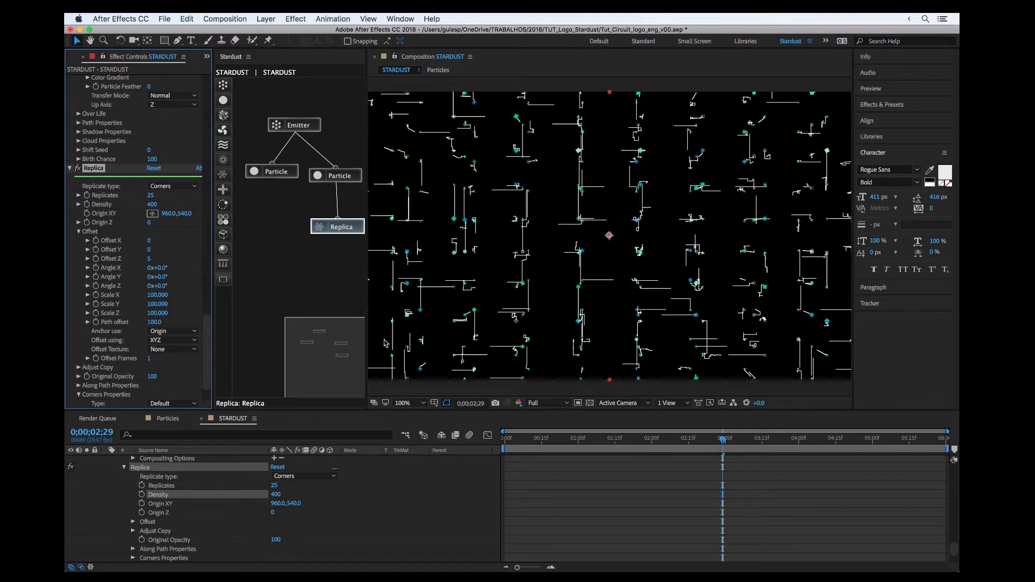
Set the Replica's Density to 200 and move the playhead back to the start of the timeline
left_click(152, 205)
type("22")
key("BackSpace")
type("00")
key("Return")
left_click_drag(722, 438, 468, 428)
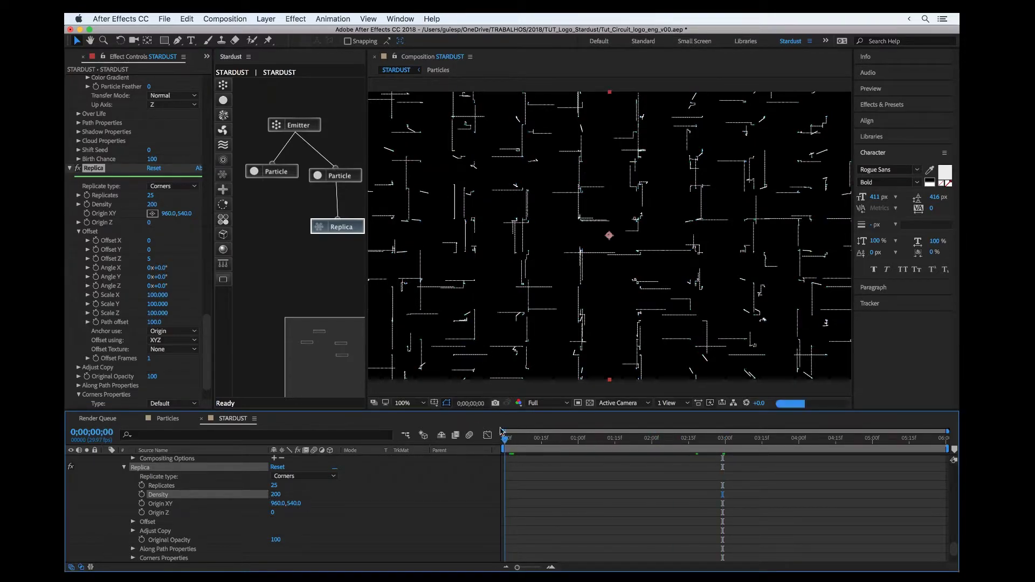
Move the playhead to 1;15 and enable Link Age / Copies in the Replica's Animate Properties
left_click_drag(541, 438, 616, 430)
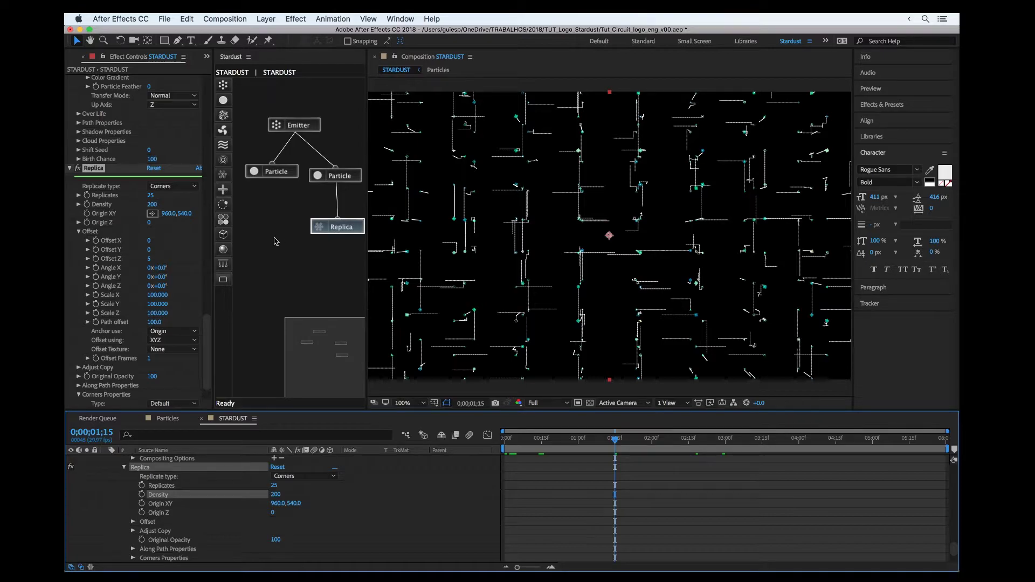
scroll(109, 290, "down", 3)
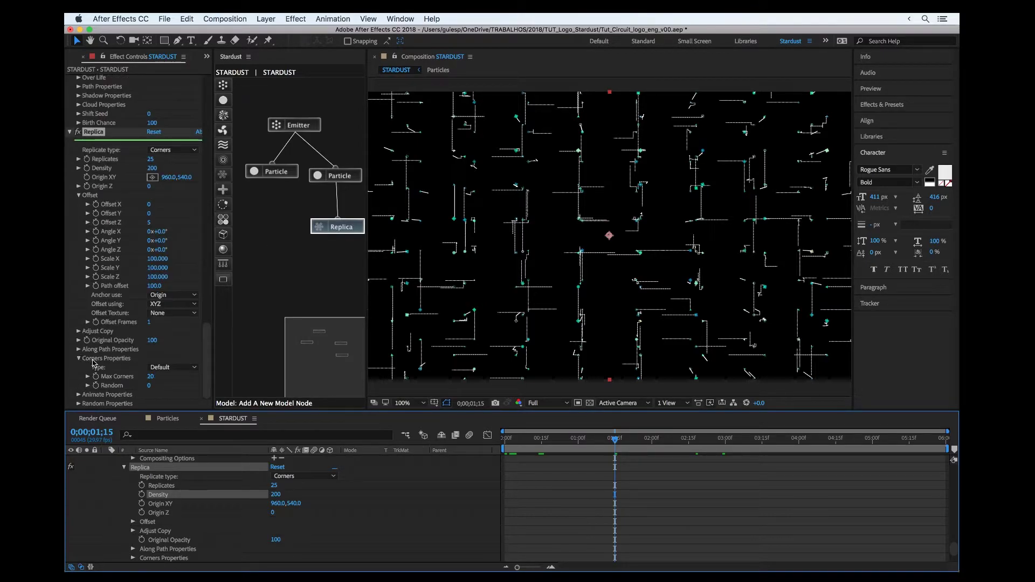
left_click(78, 395)
scroll(78, 399, "down", 10)
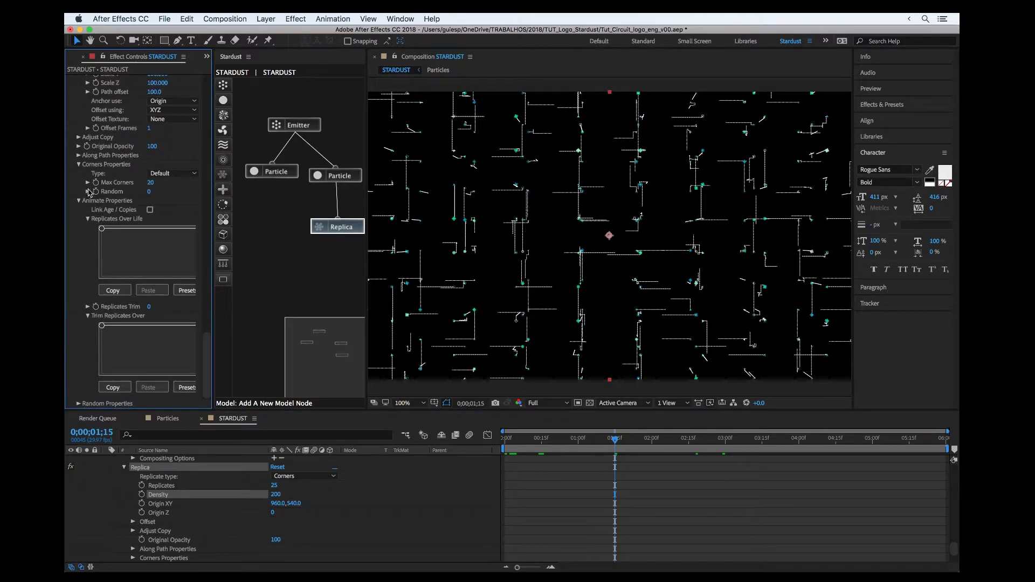
left_click(150, 209)
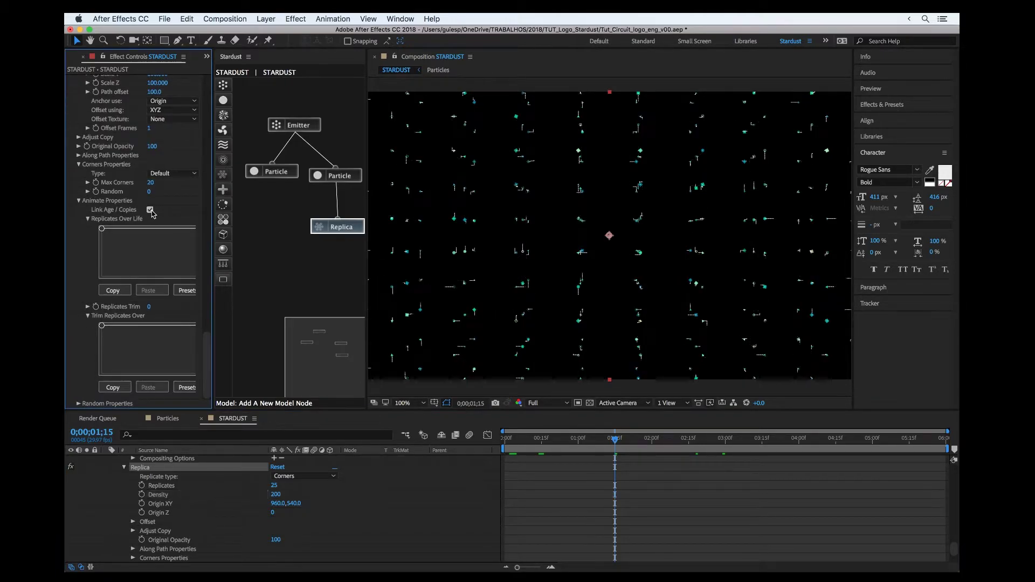
Play back the animation and scrub through the timeline to about 4;21 to check how the lines grow
key("space")
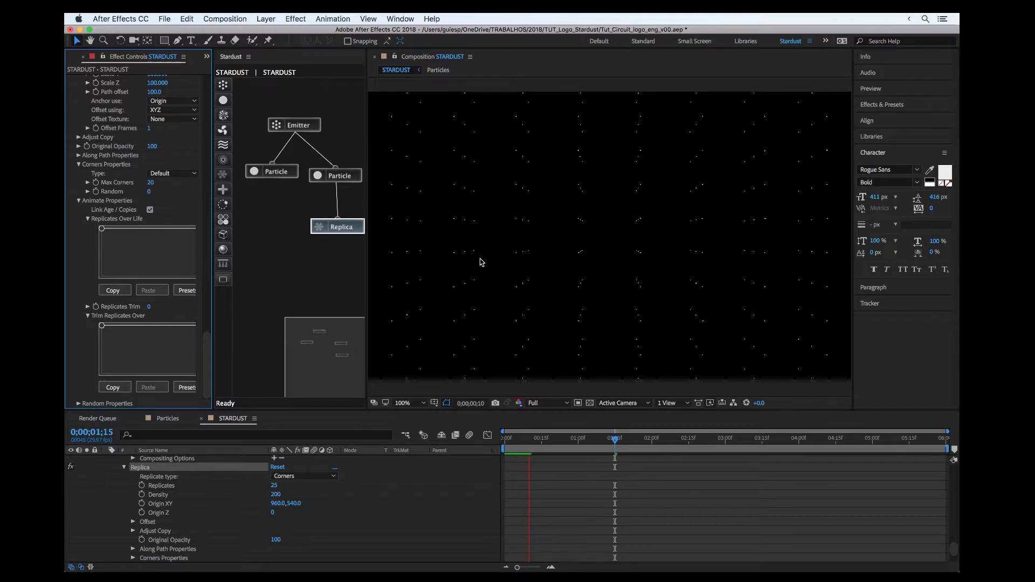
left_click_drag(549, 438, 875, 439)
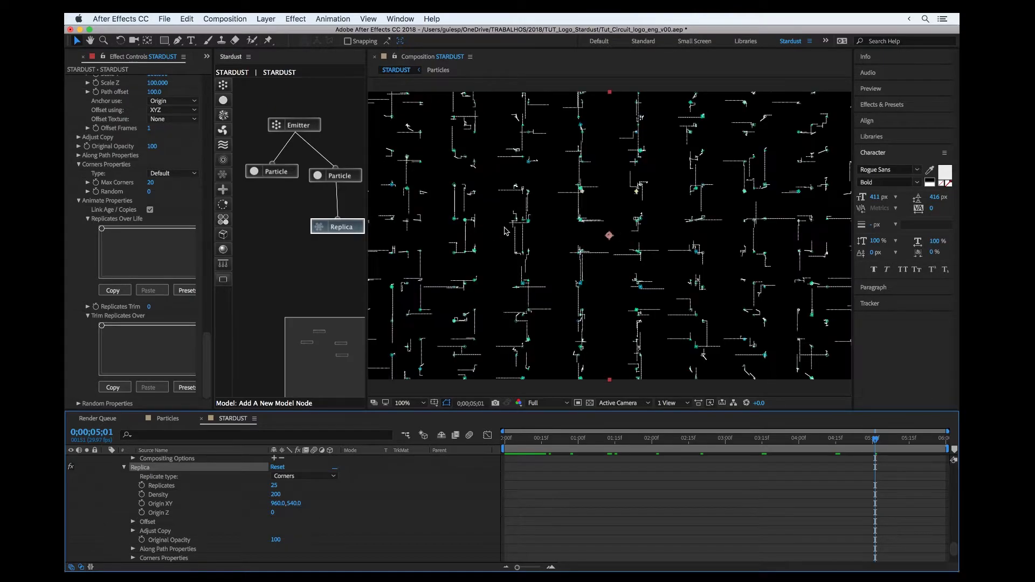
key("space")
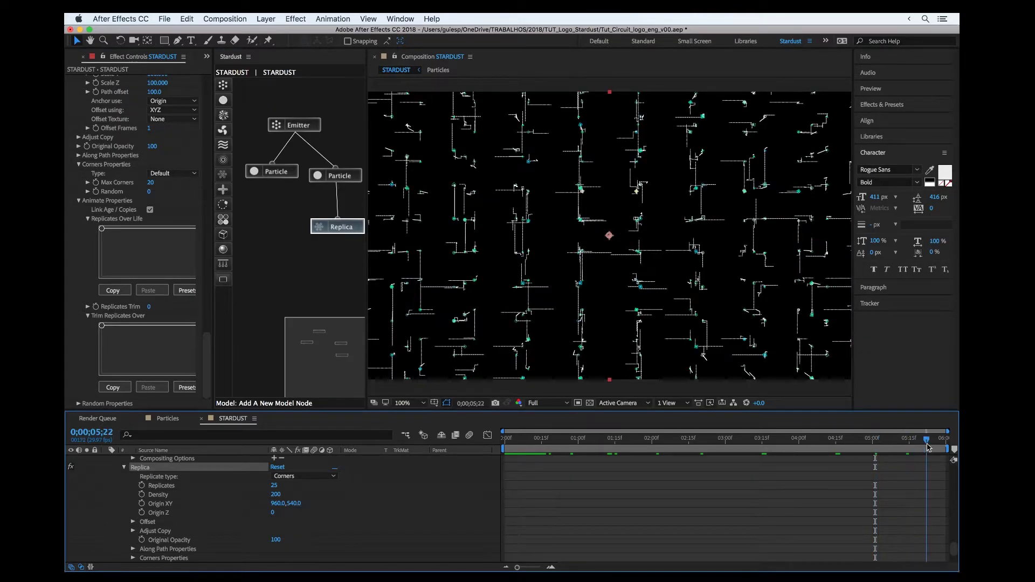
left_click_drag(636, 459, 851, 478)
Change the color of the Particle feeding the Replica to orange FF6E00
left_click(330, 177)
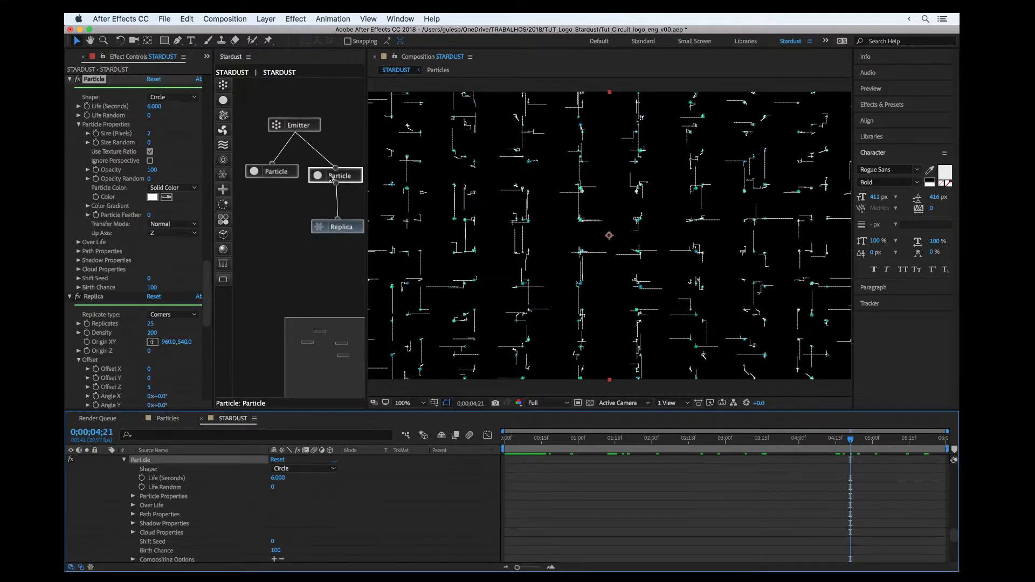
left_click(151, 197)
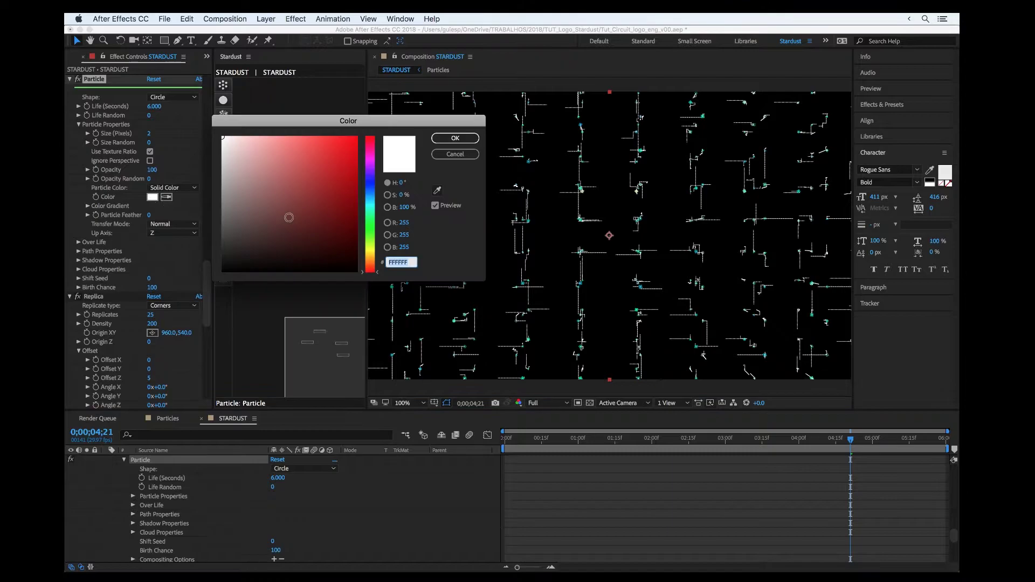
left_click(371, 257)
left_click(356, 138)
left_click_drag(371, 263, 372, 265)
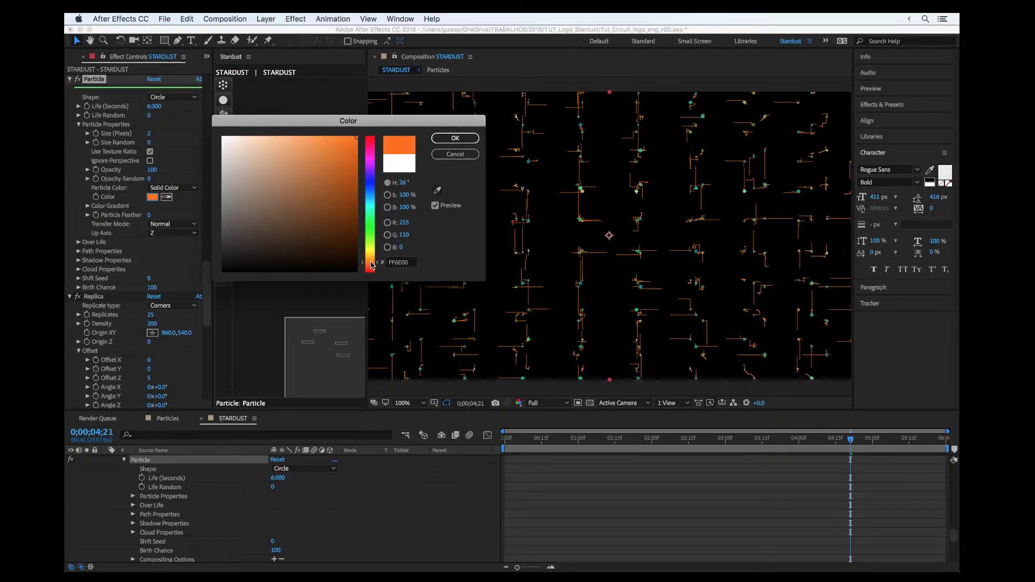
left_click(455, 138)
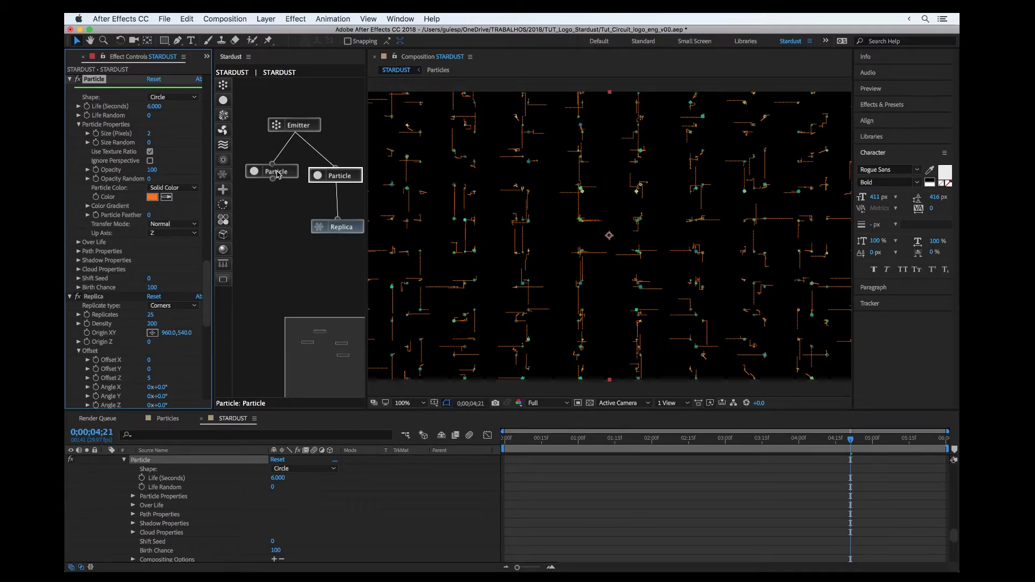
Set Size Random to 61 for the textured Particle and check the result in the composition
scroll(112, 212, "down", 6)
scroll(112, 212, "up", 6)
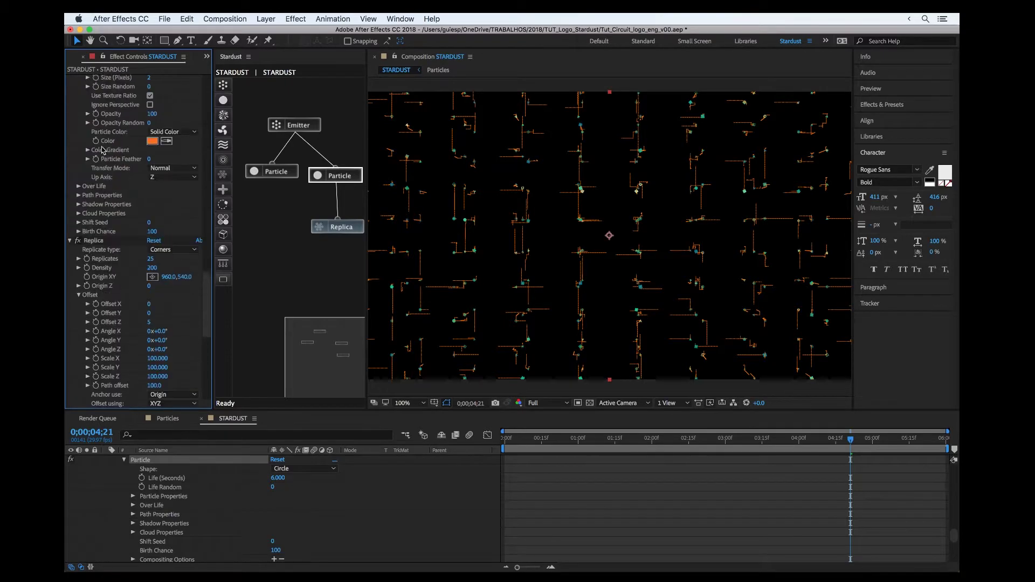
left_click(284, 173)
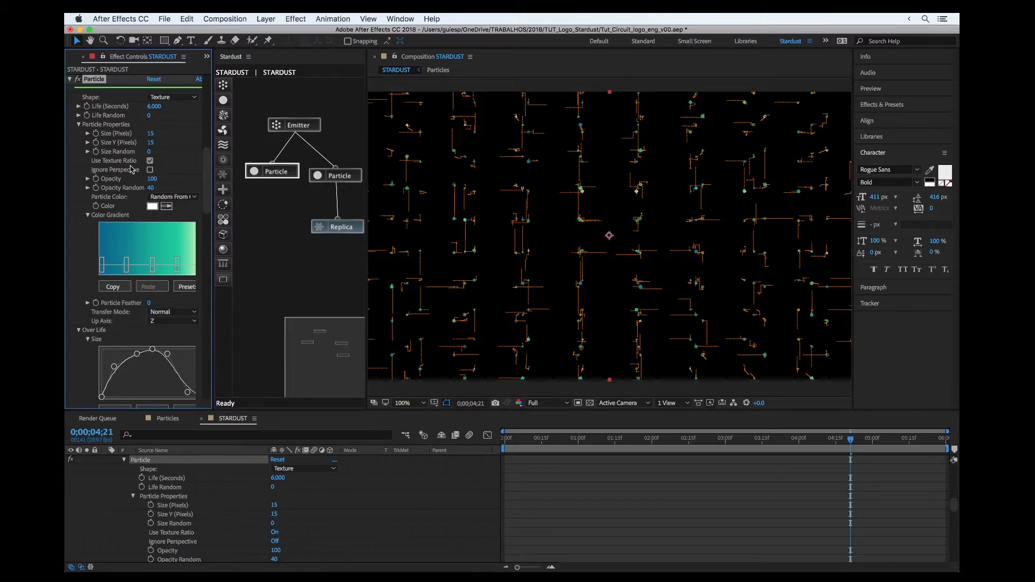
scroll(128, 185, "down", 1)
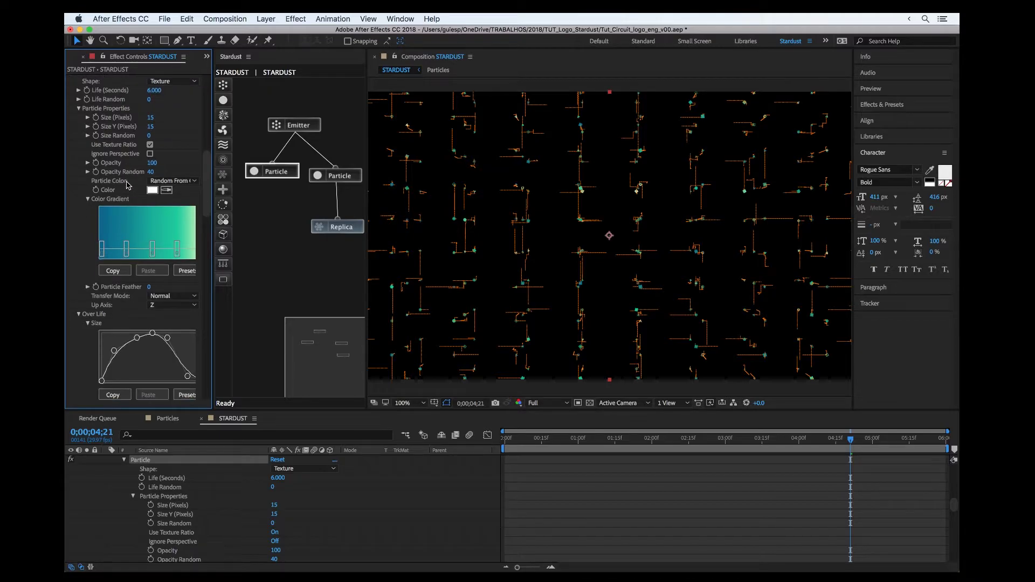
left_click_drag(149, 137, 178, 133)
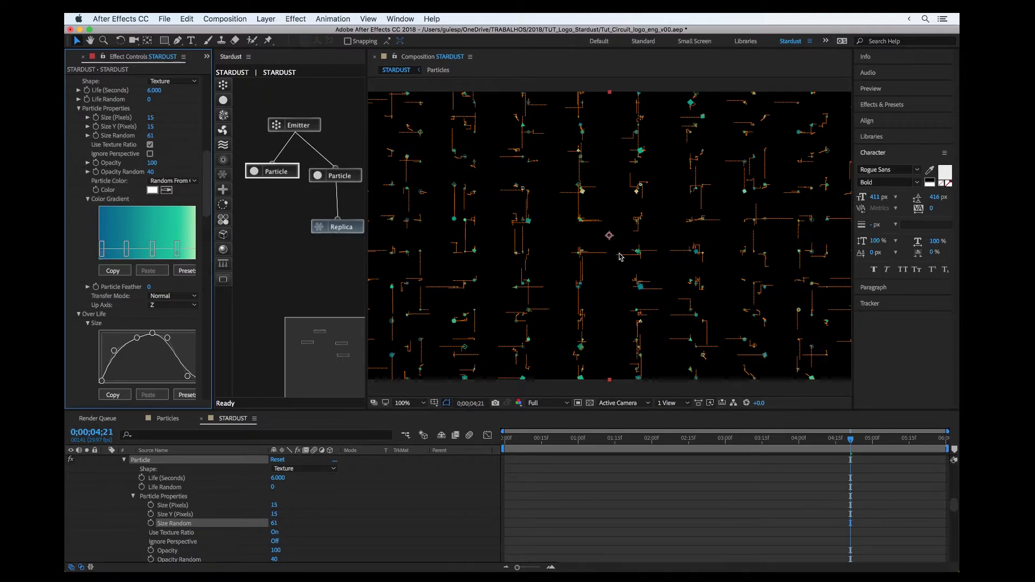
key("comma")
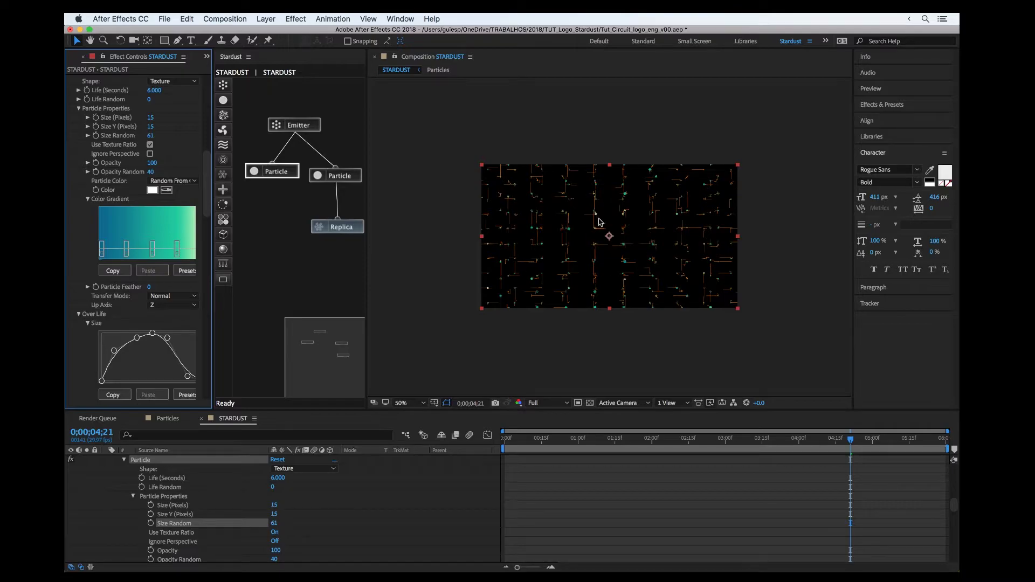
key("period")
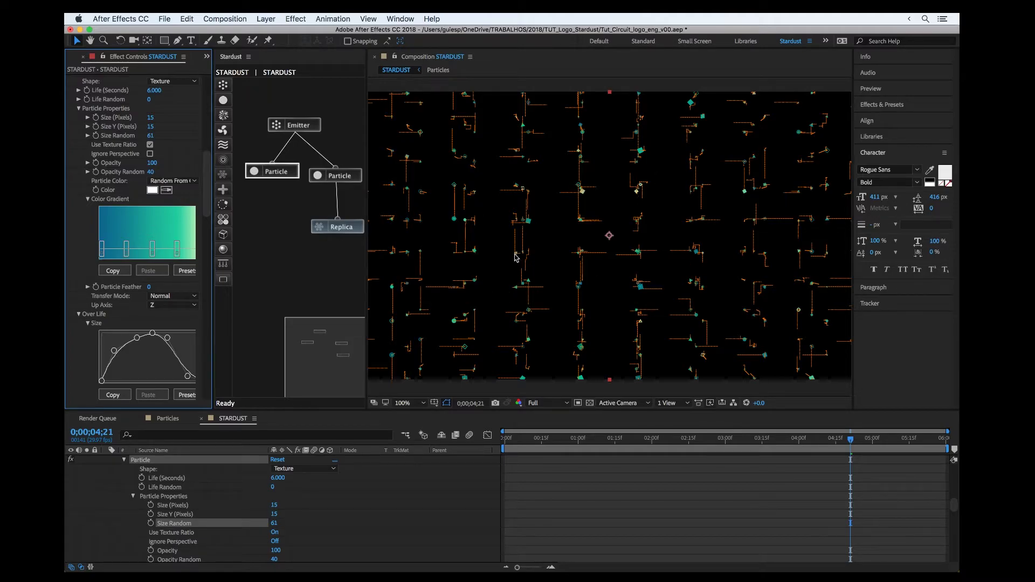
Add a Field node below the textured Particle and set the Size in its Field Properties to 667
left_click_drag(225, 161, 280, 222)
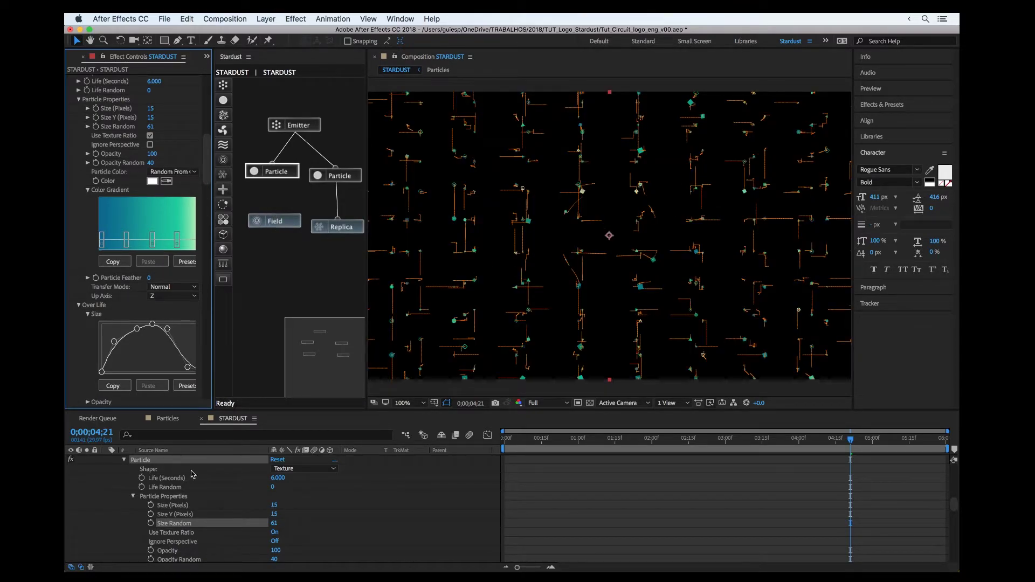
scroll(194, 508, "up", 5)
left_click(277, 214)
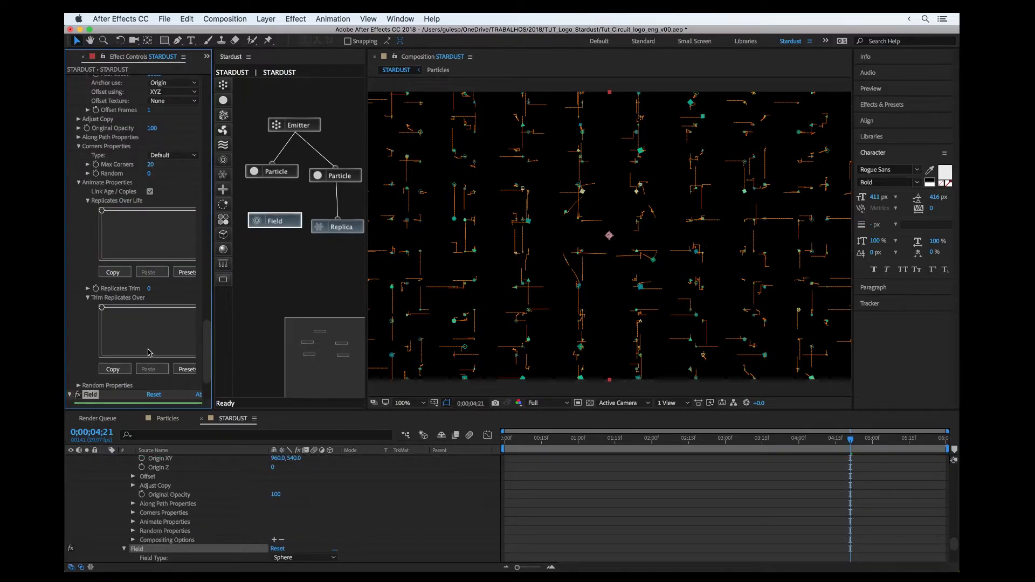
scroll(97, 354, "down", 3)
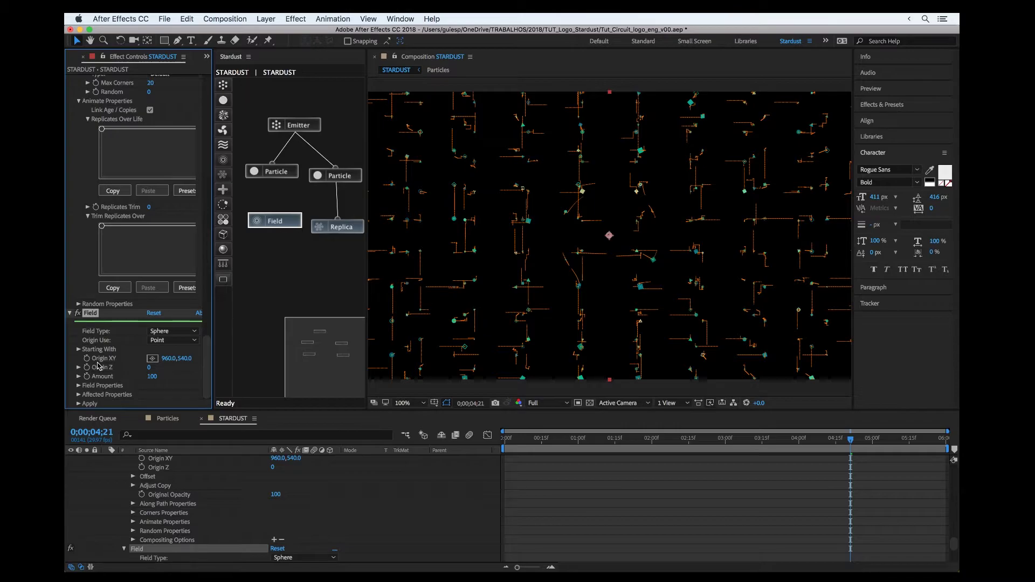
left_click(78, 386)
scroll(79, 385, "down", 3)
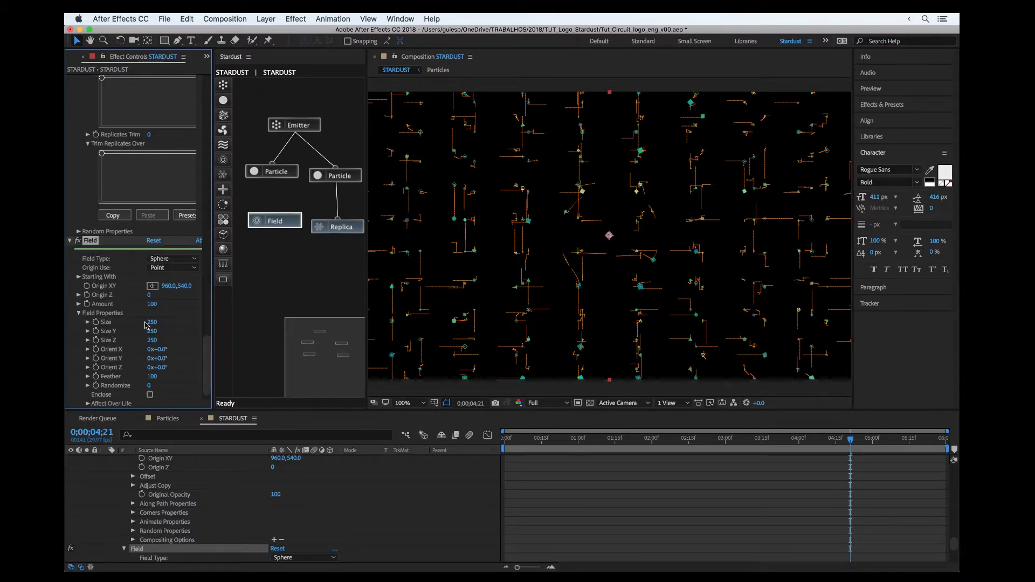
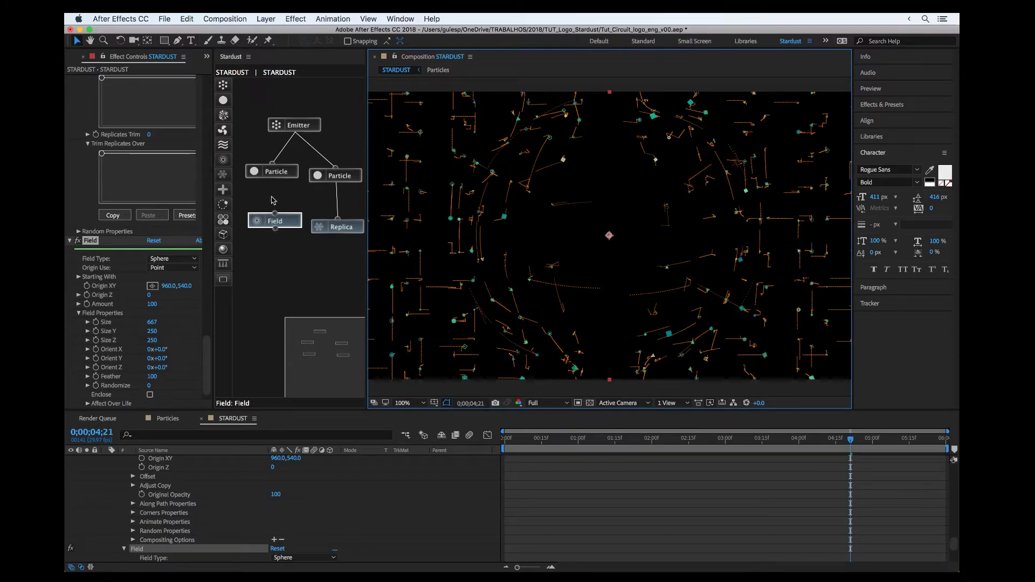
Collapse the STARDUST layer's properties in the timeline
scroll(158, 492, "up", 5)
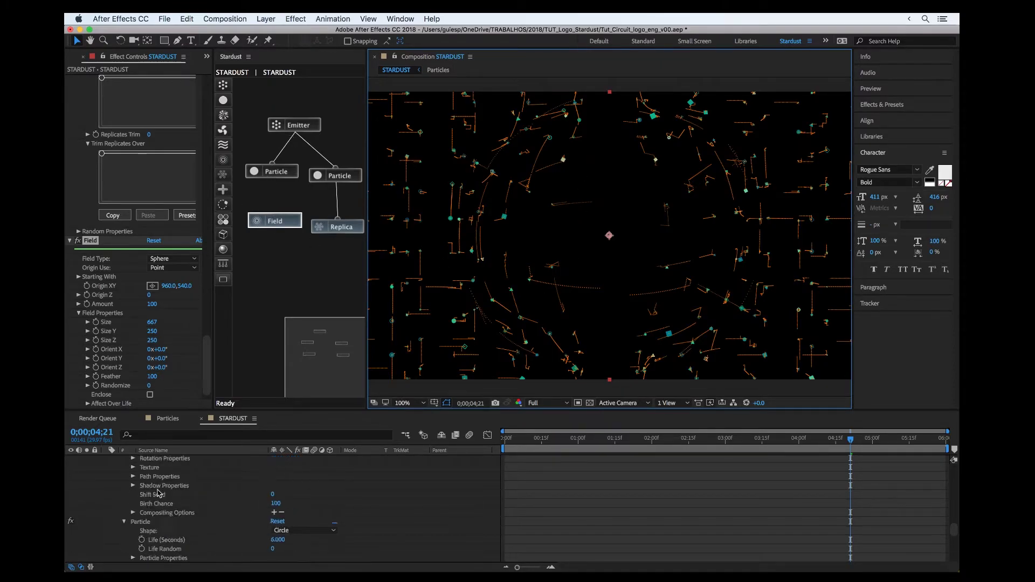
scroll(158, 493, "up", 2)
left_click(107, 461)
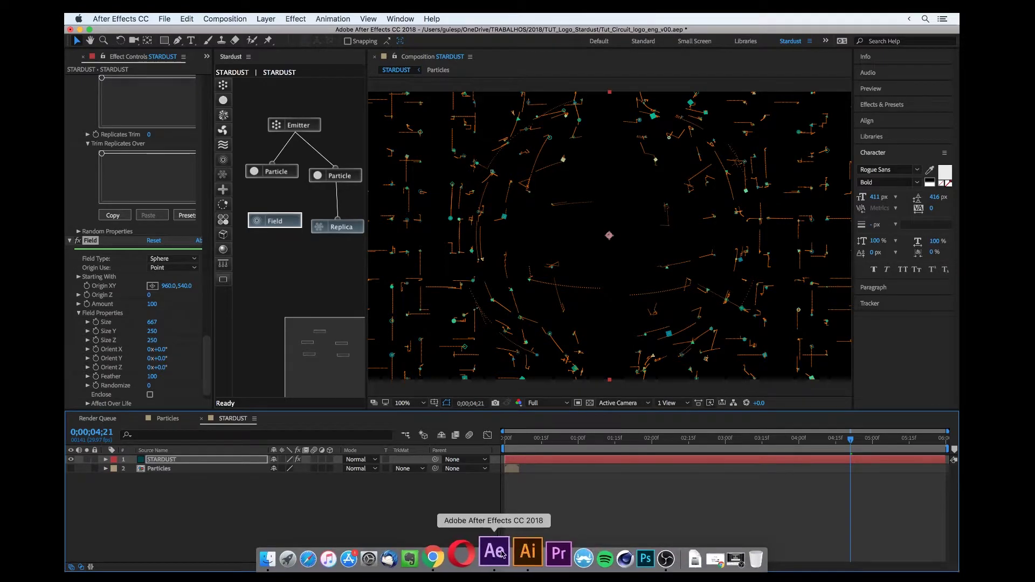
Switch to Illustrator to look at the logo artwork, return to After Effects and deselect the layers
left_click(518, 556)
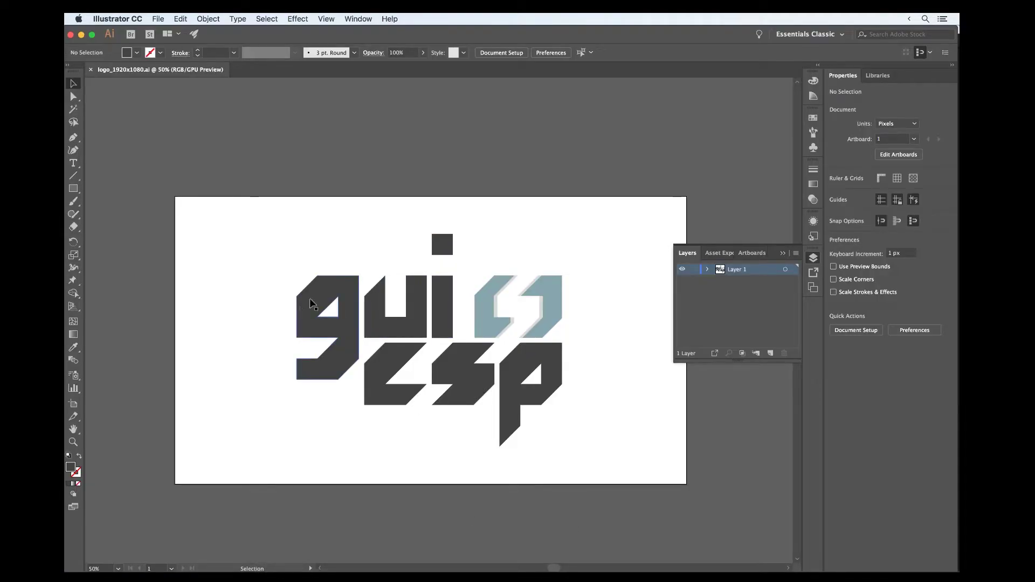
left_click(492, 555)
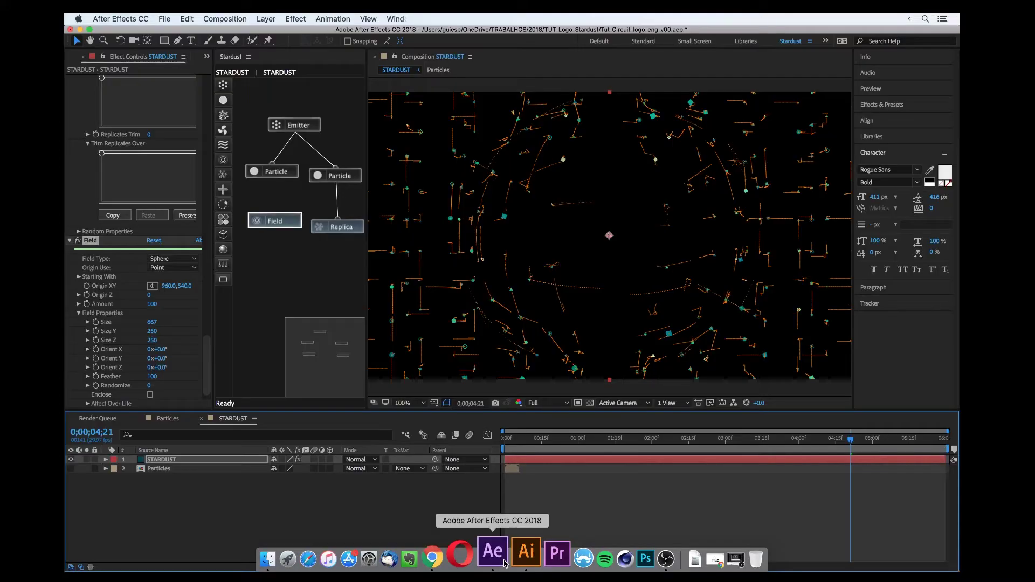
left_click(290, 506)
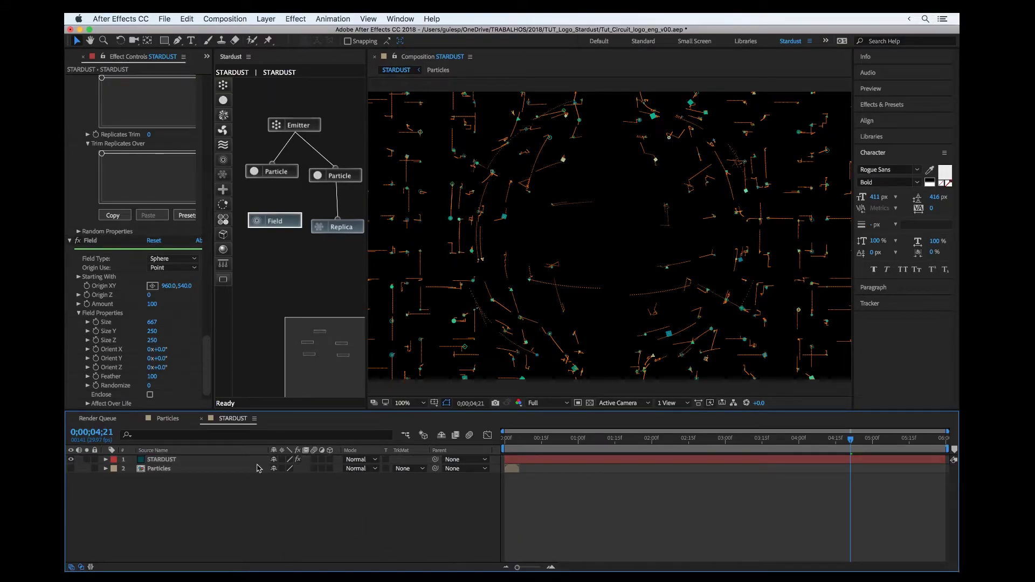
Create a text layer reading "Text" near the center of the composition
left_click(191, 40)
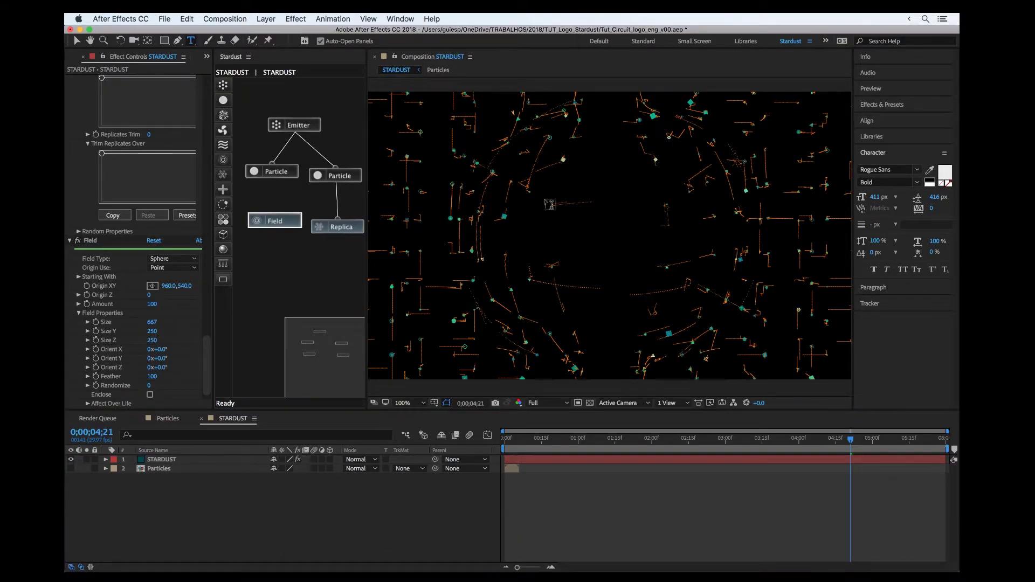
left_click(578, 234)
type("T")
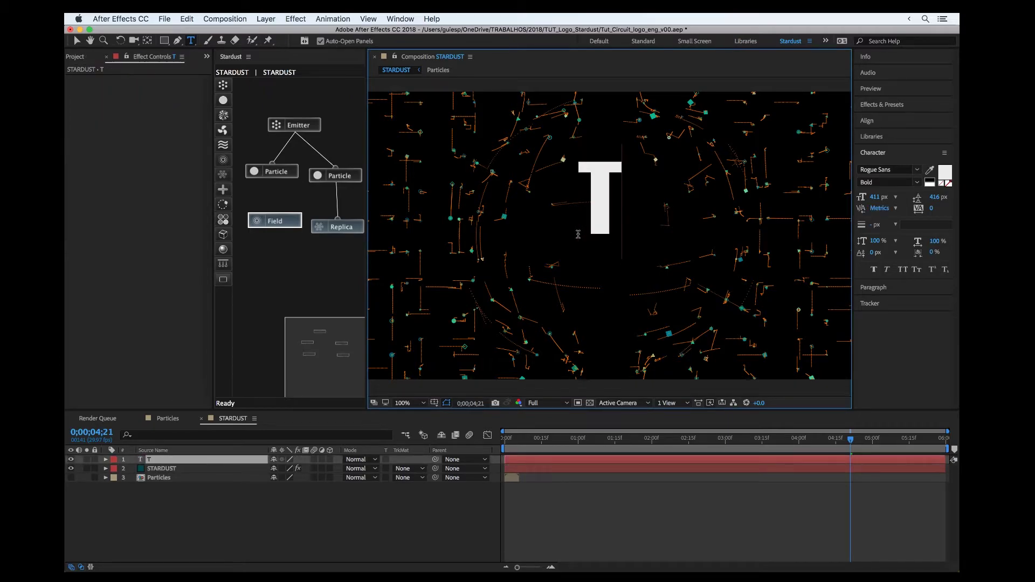
type("ext")
left_click(225, 521)
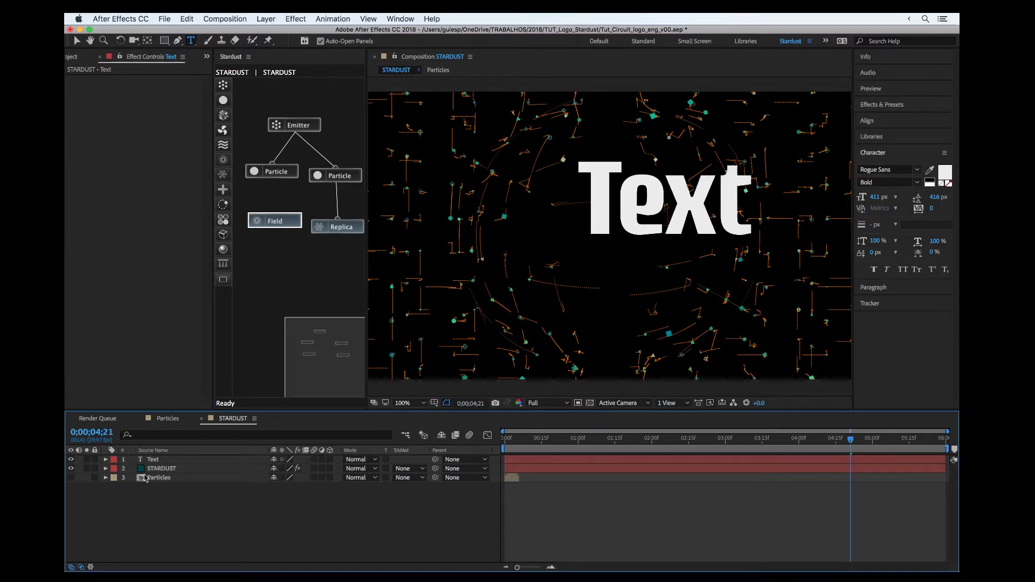
Add a second Emitter node beside the first one on the STARDUST layer and rename it Logo
left_click(157, 468)
left_click_drag(226, 86, 316, 98)
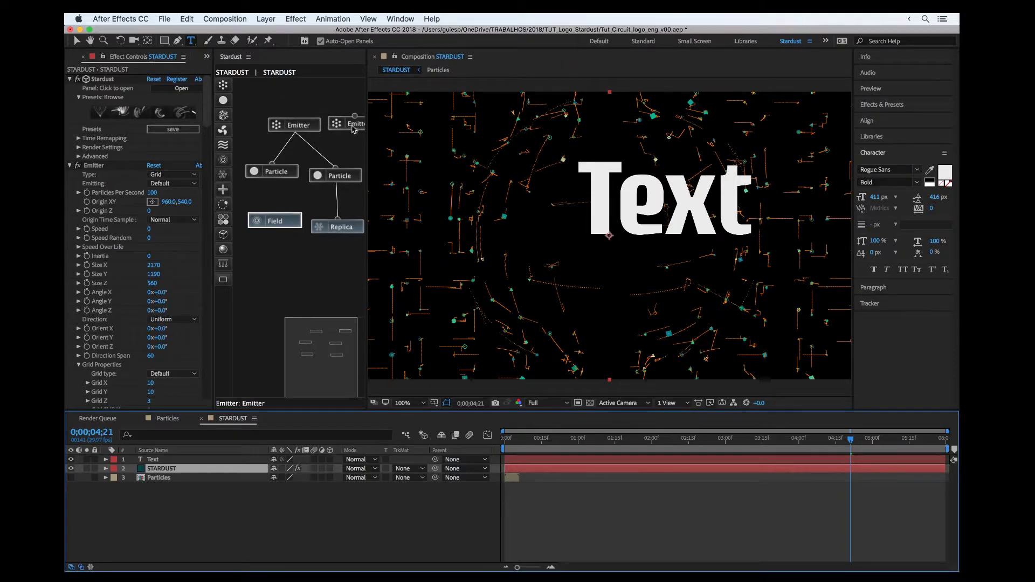
left_click(343, 127)
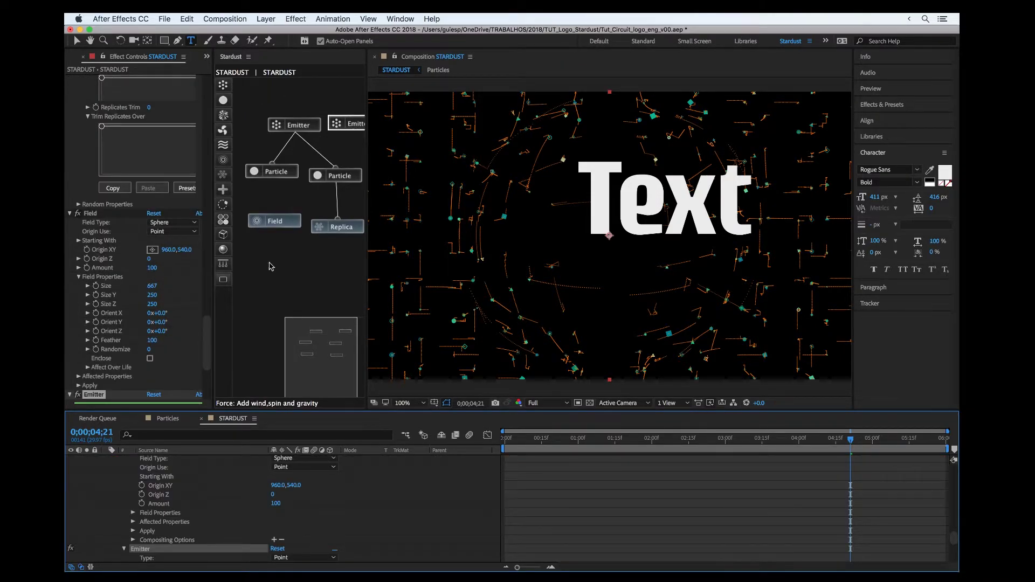
left_click_drag(368, 216, 435, 218)
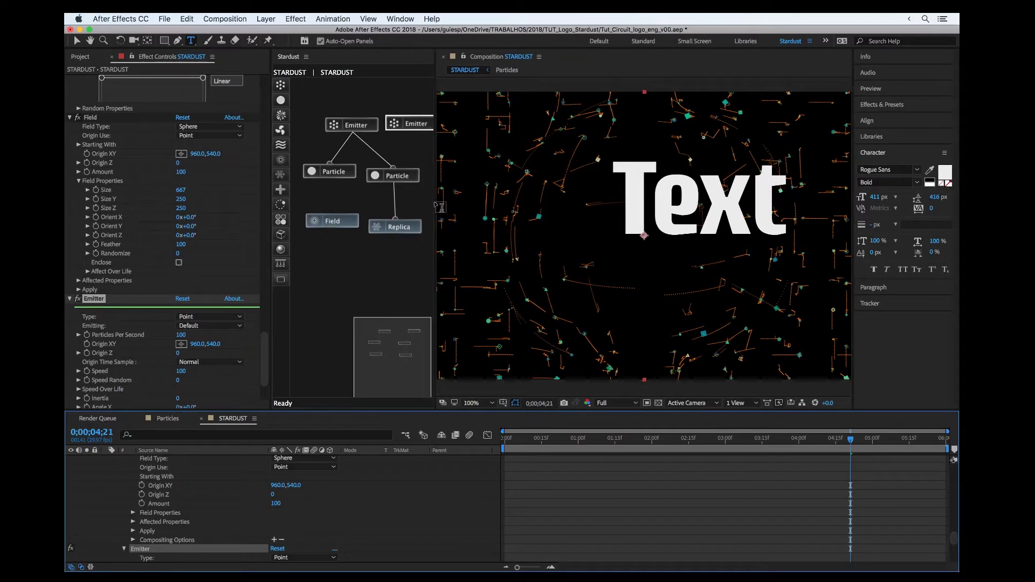
left_click(98, 301)
key("Return")
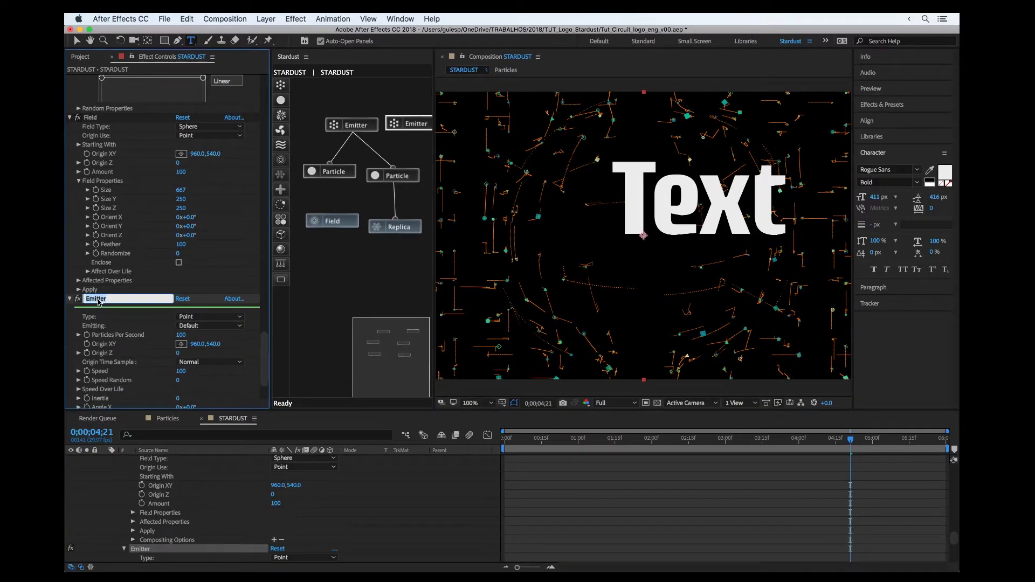
type("Logo")
key("Return")
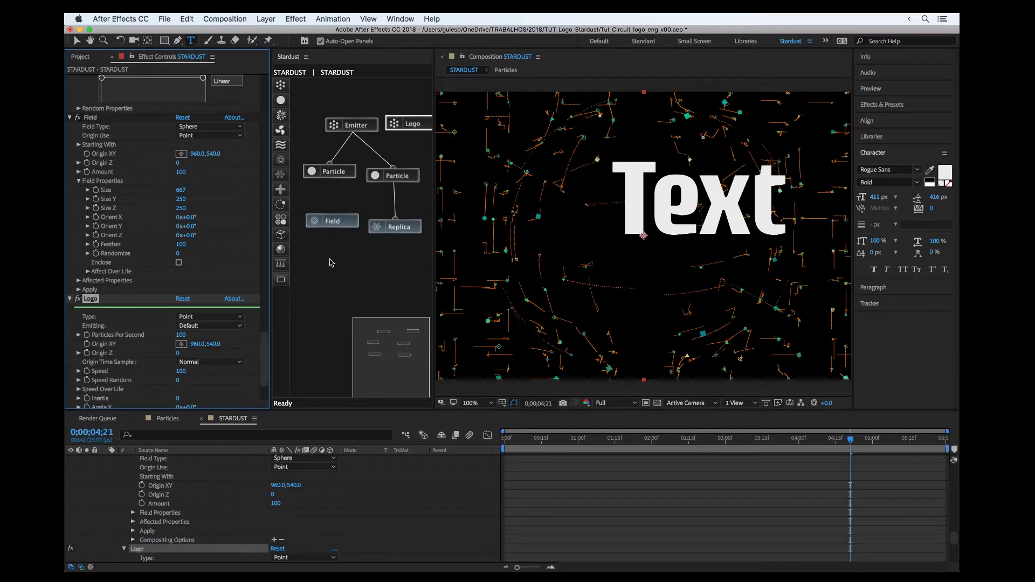
Add a Particle node connected to the Logo emitter and set that emitter's type to Text / Mask
left_click_drag(281, 100, 406, 153)
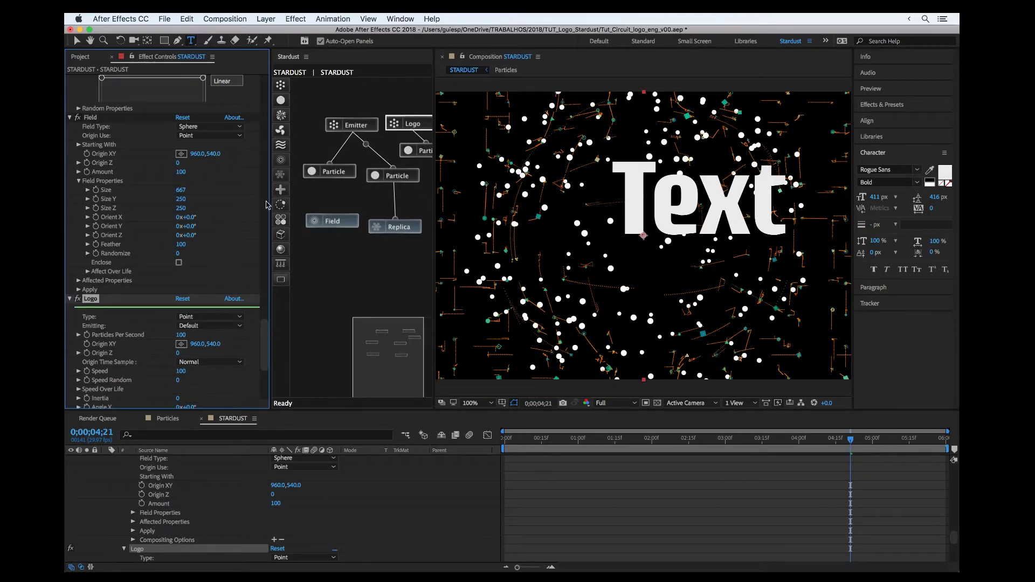
left_click_drag(280, 190, 171, 295)
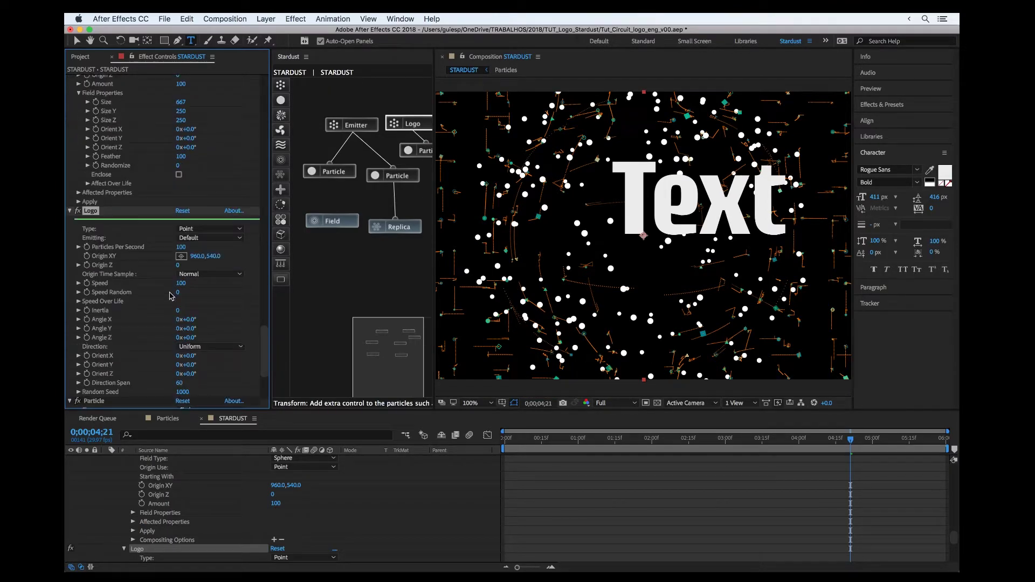
left_click(204, 222)
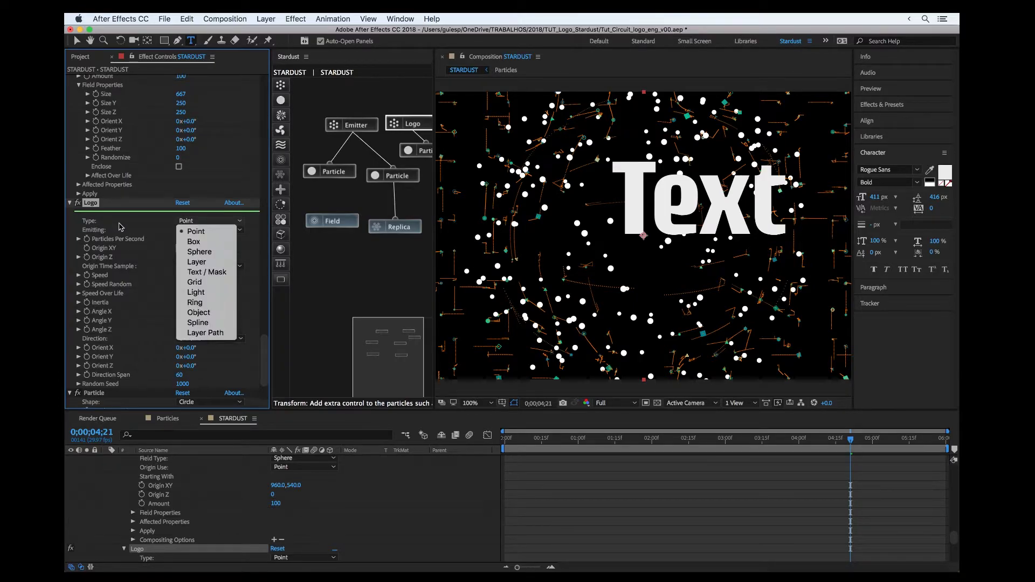
left_click(206, 272)
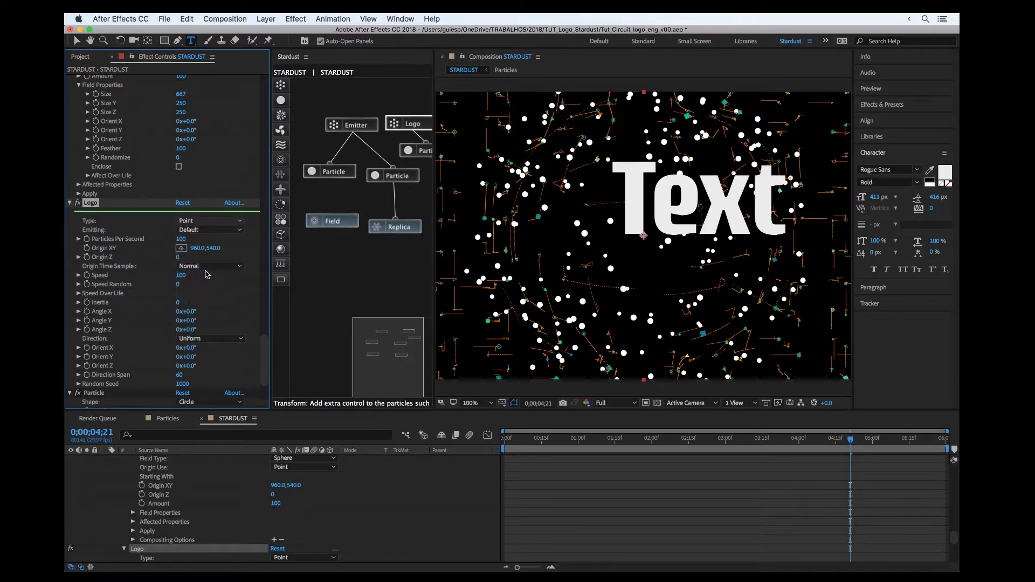
Set the Logo emitter's source layer to 1. Text and preview the animation from near the start of the timeline
scroll(129, 270, "down", 5)
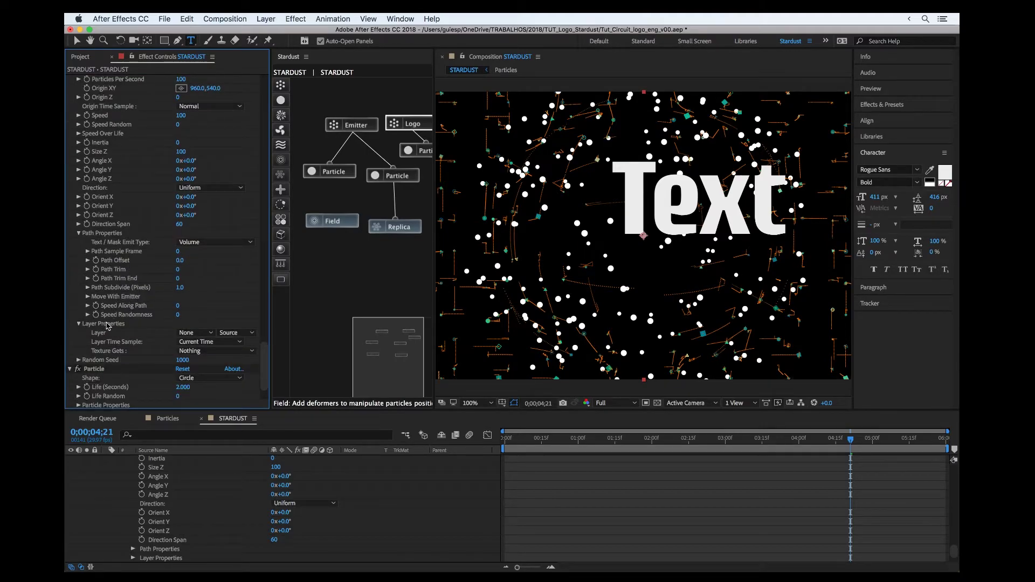
left_click(194, 333)
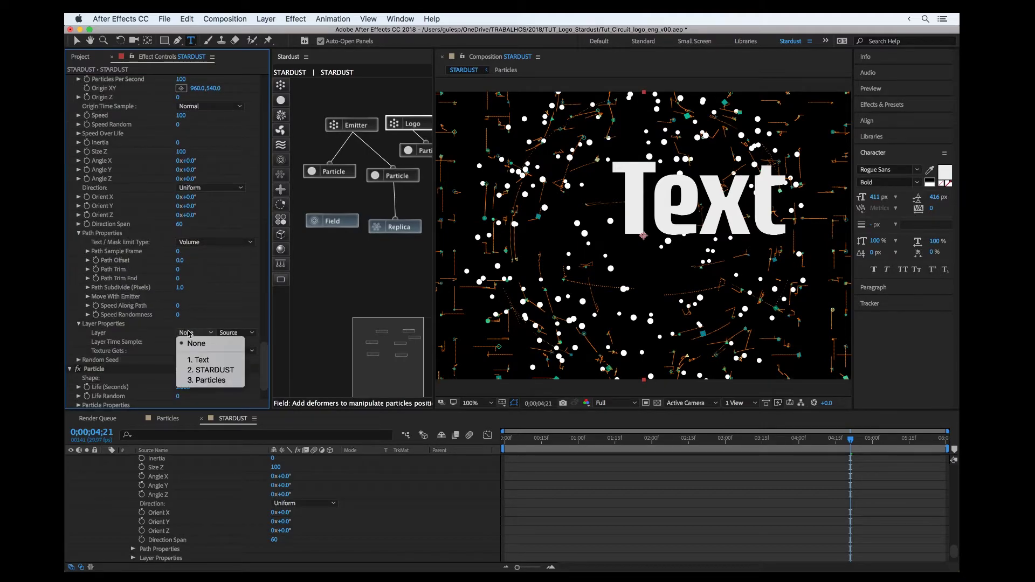
left_click(200, 359)
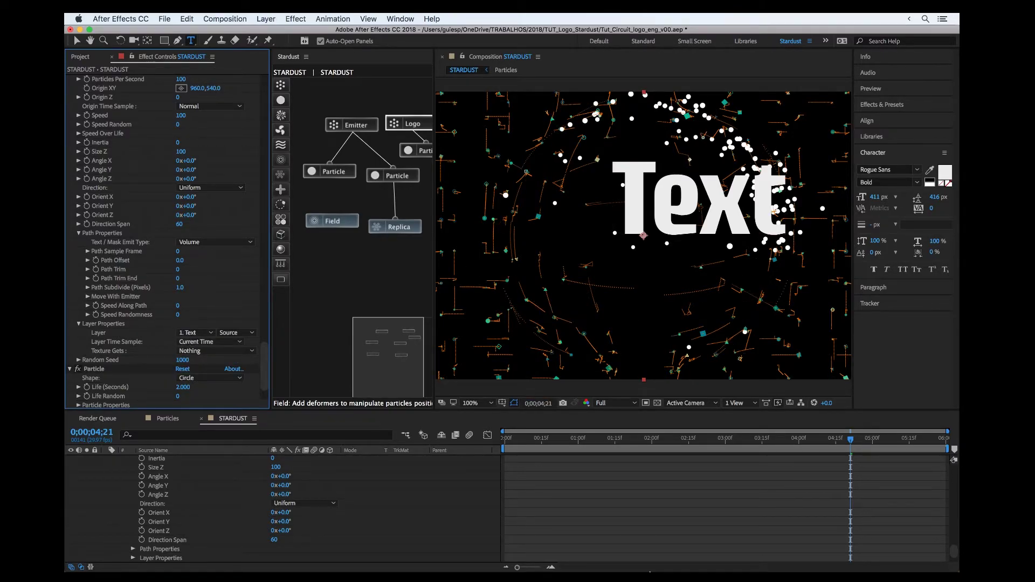
left_click_drag(851, 439, 516, 456)
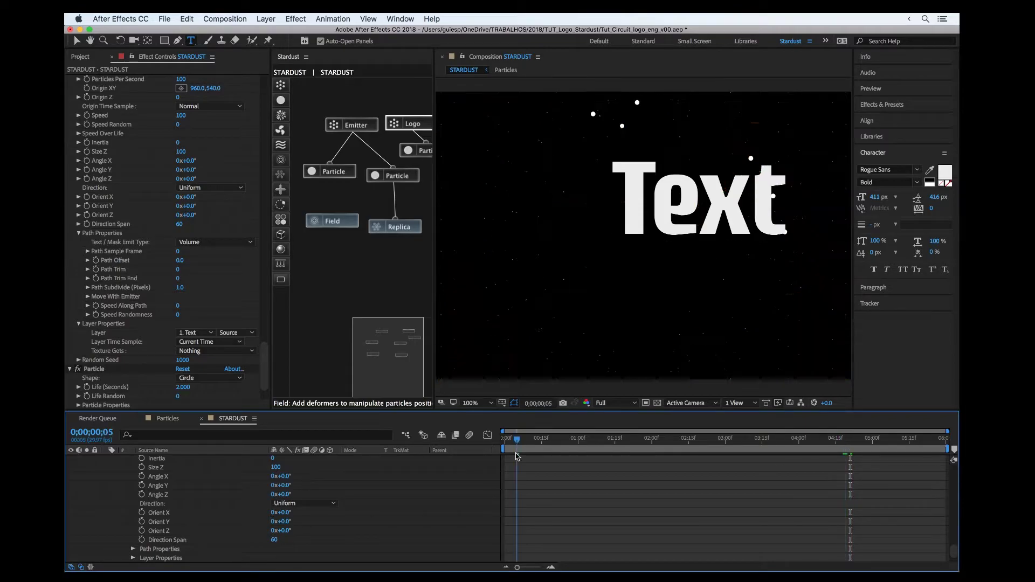
key("space")
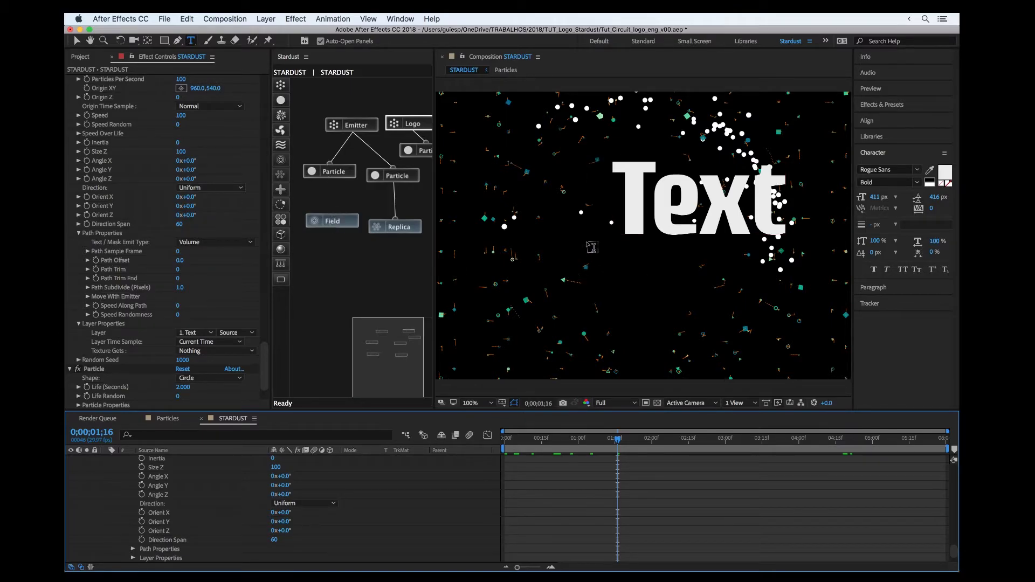
Move the Field node below the Replica and connect the first emitter's left Particle and the Replica to it, widening the node view
key("v")
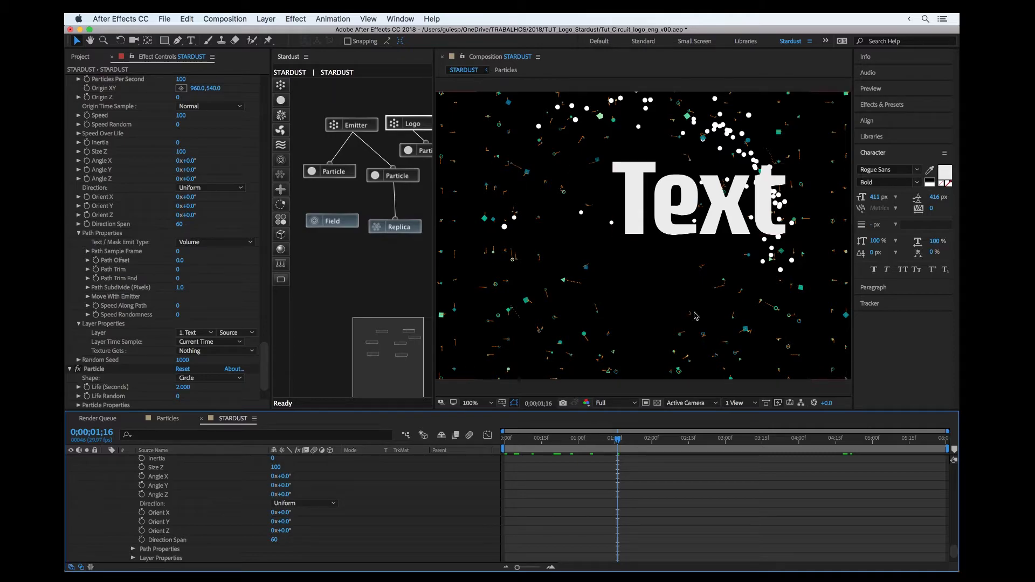
left_click_drag(331, 227, 355, 273)
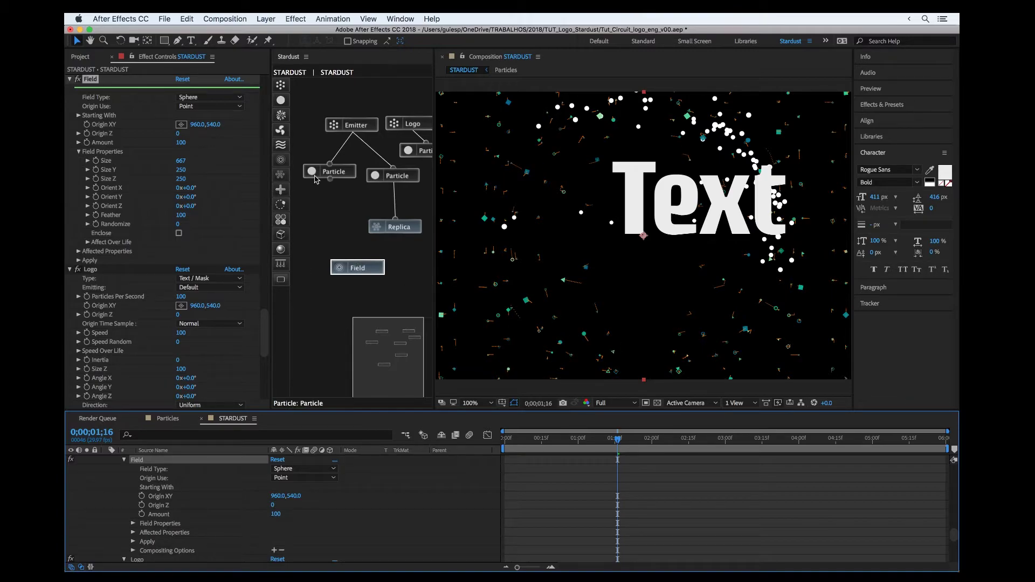
left_click_drag(336, 193, 357, 261)
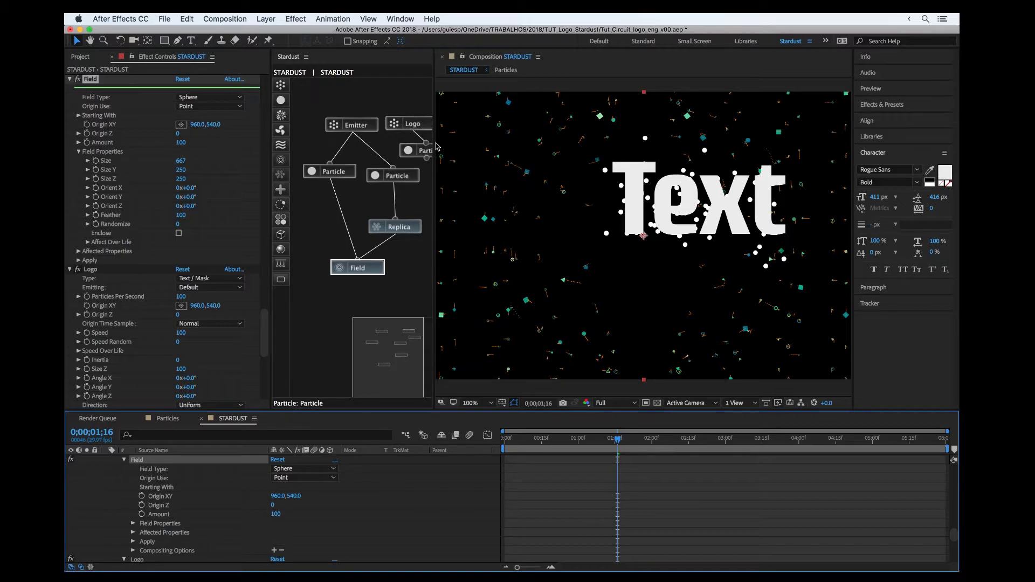
left_click_drag(434, 143, 473, 142)
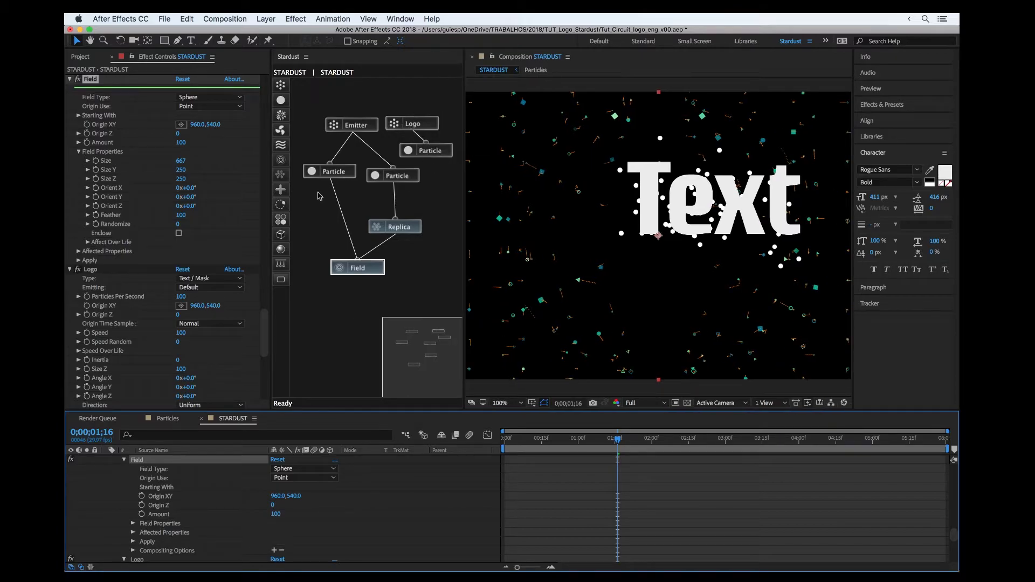
Switch to Illustrator, select and copy all logo artwork on Layer 1, and return to After Effects
mouse_move(545, 567)
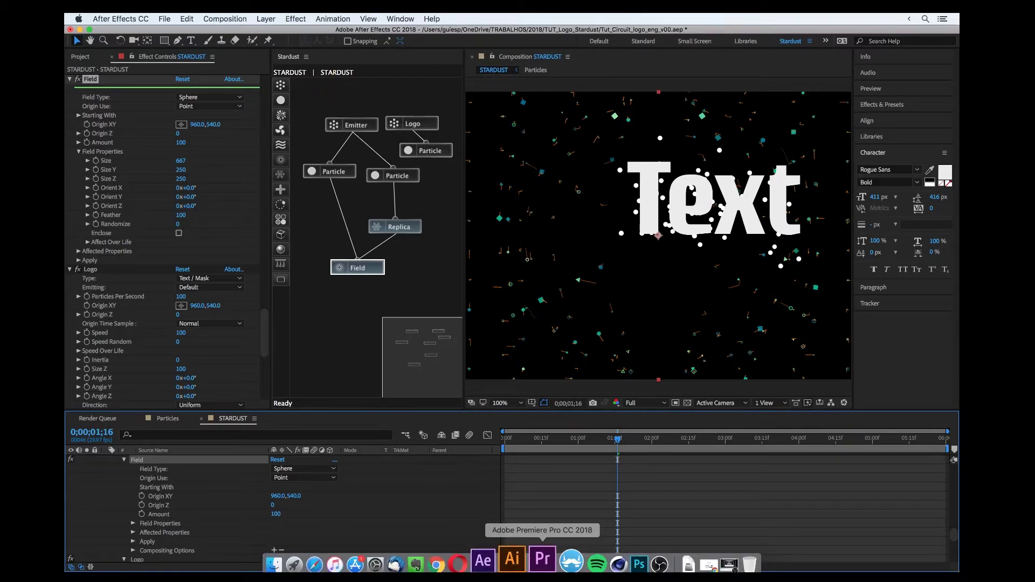
left_click(513, 564)
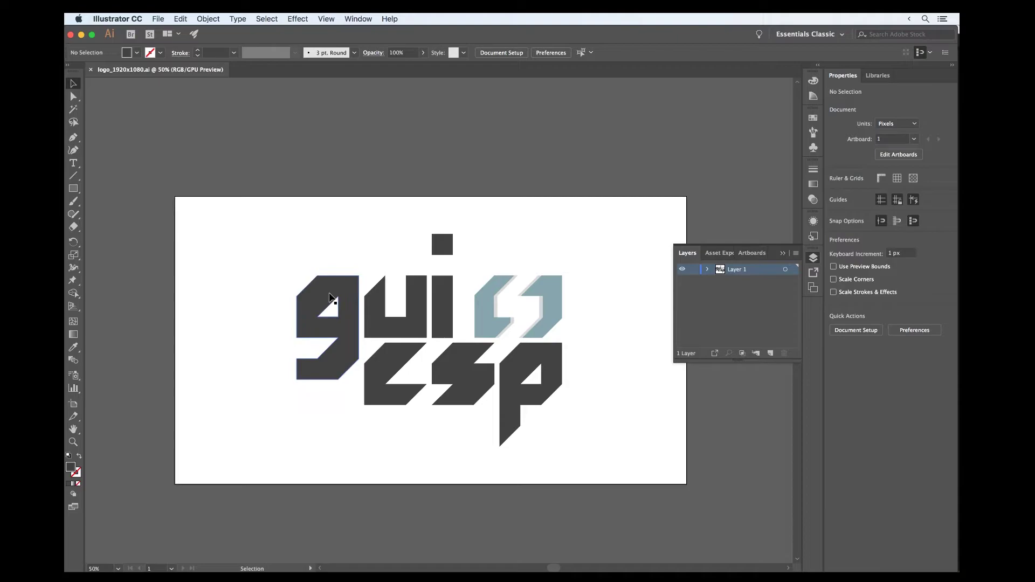
left_click(302, 298)
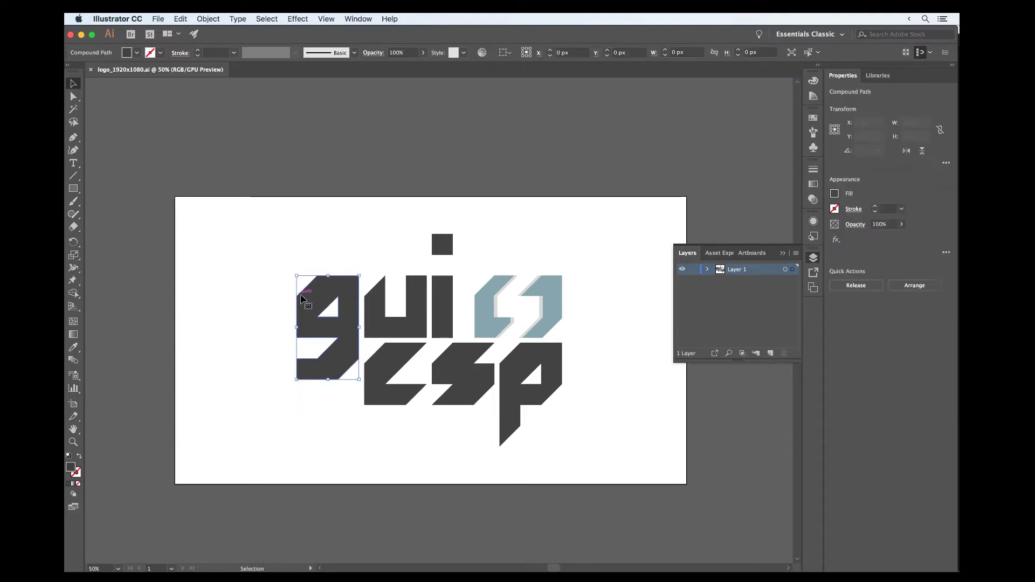
left_click(784, 269)
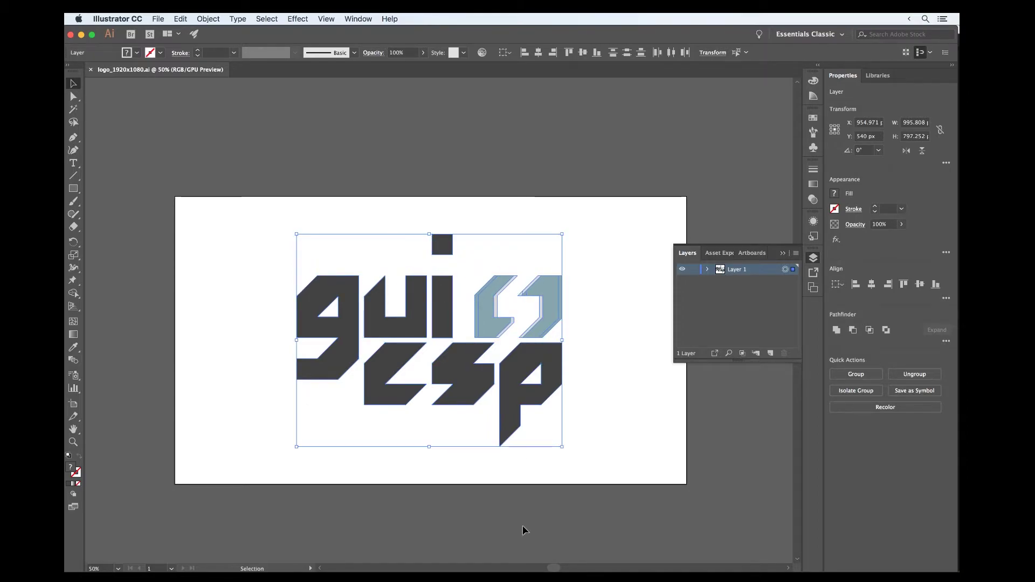
mouse_move(537, 571)
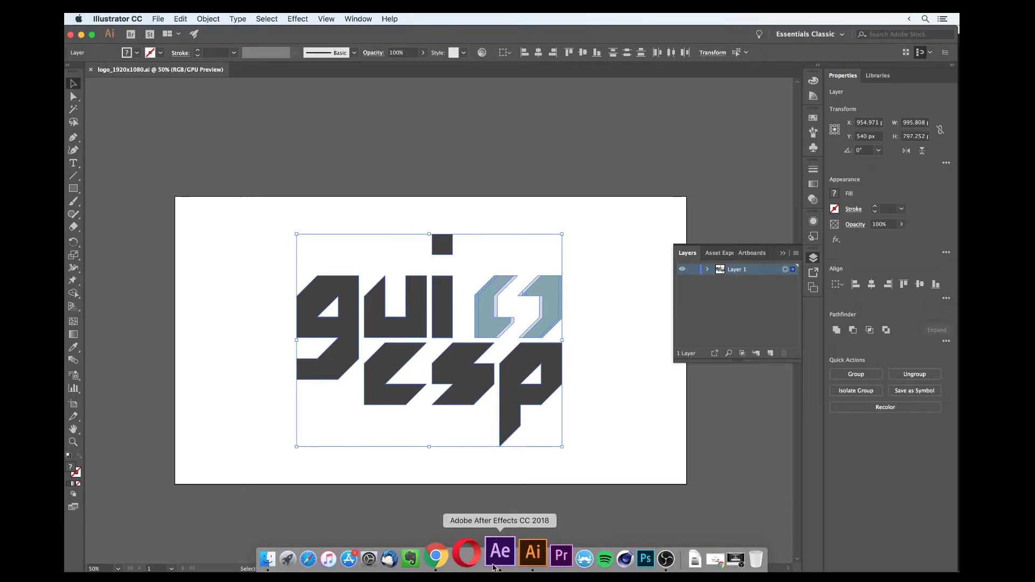
left_click(497, 557)
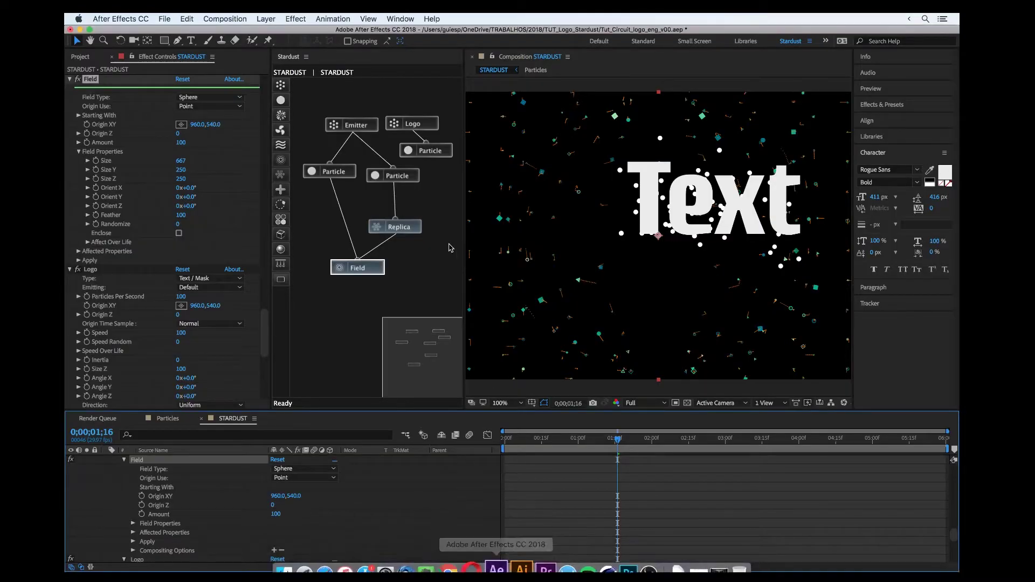
Create a 1920 x 1080 px solid named Logo Mask and paste the copied logo paths onto it as masks
scroll(140, 485, "up", 6)
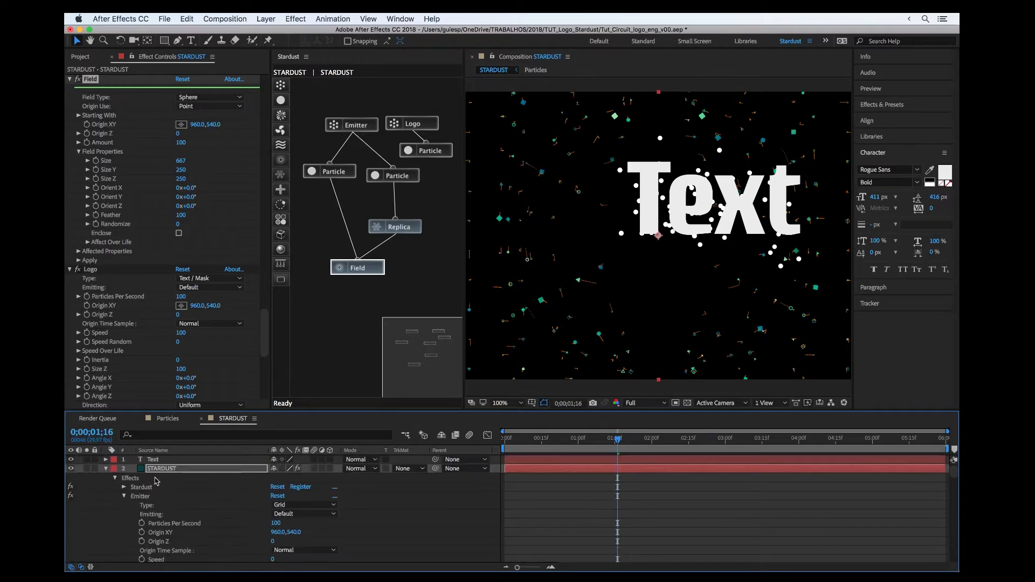
left_click(106, 469)
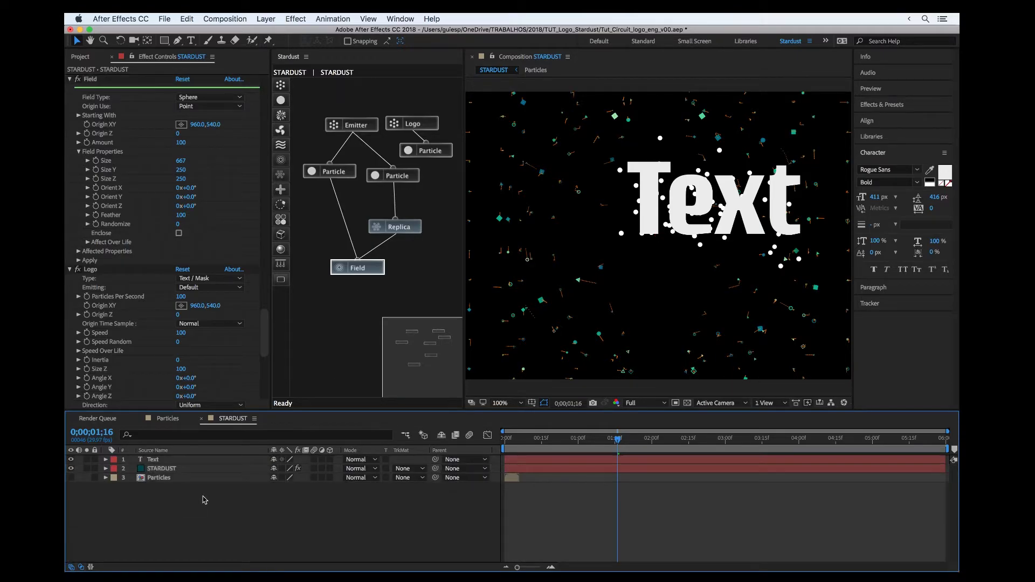
right_click(203, 496)
mouse_move(249, 459)
left_click(350, 480)
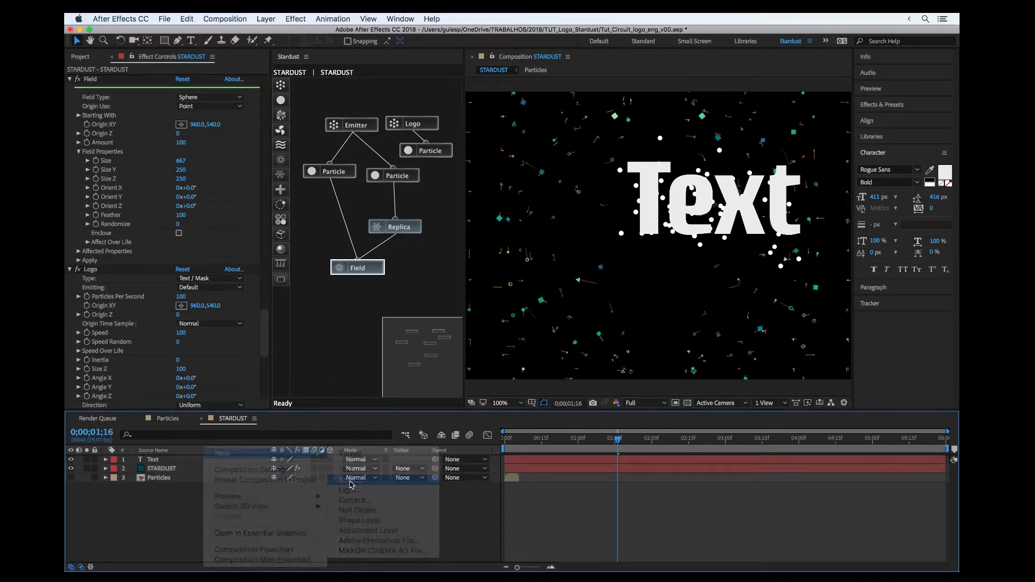
type("Lo")
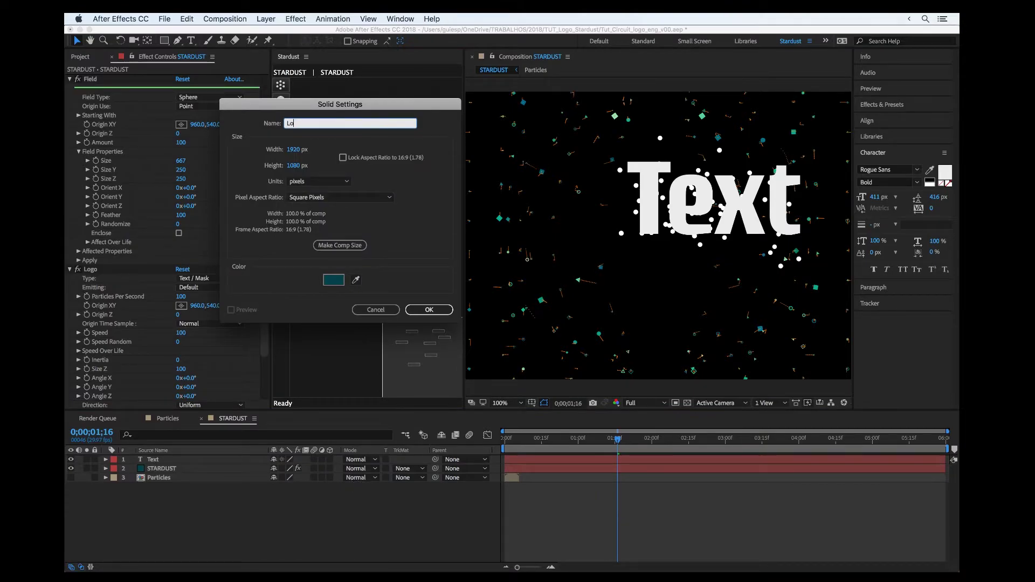
type("go Mask")
left_click(429, 309)
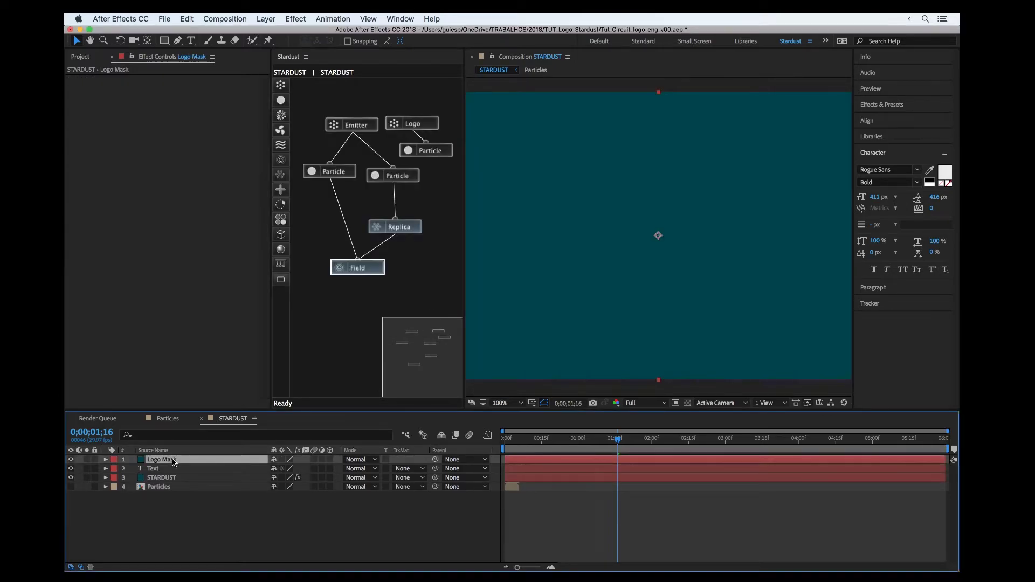
key("super+v")
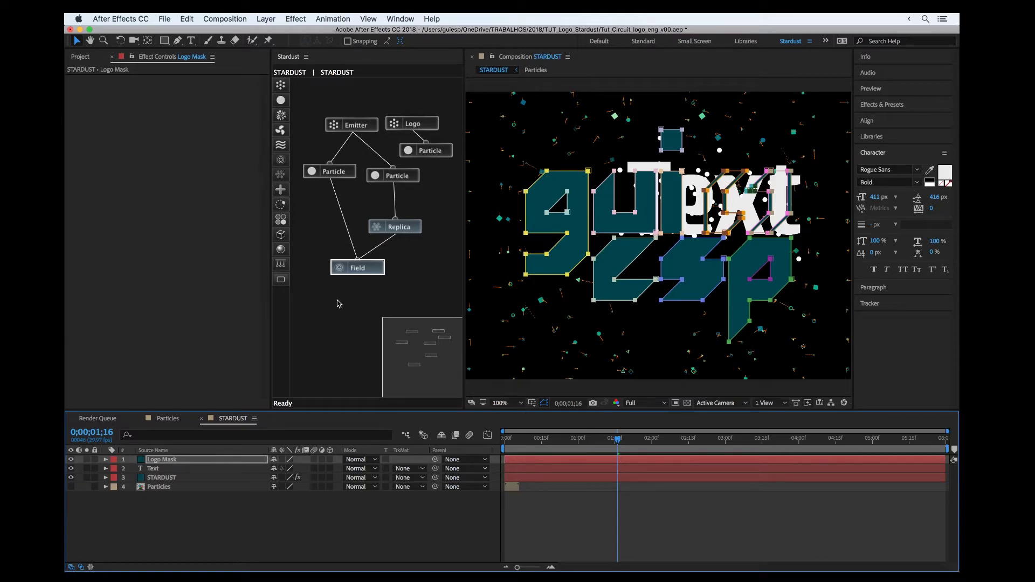
Collapse the STARDUST layer's properties and delete the Text layer from the composition
left_click(413, 124)
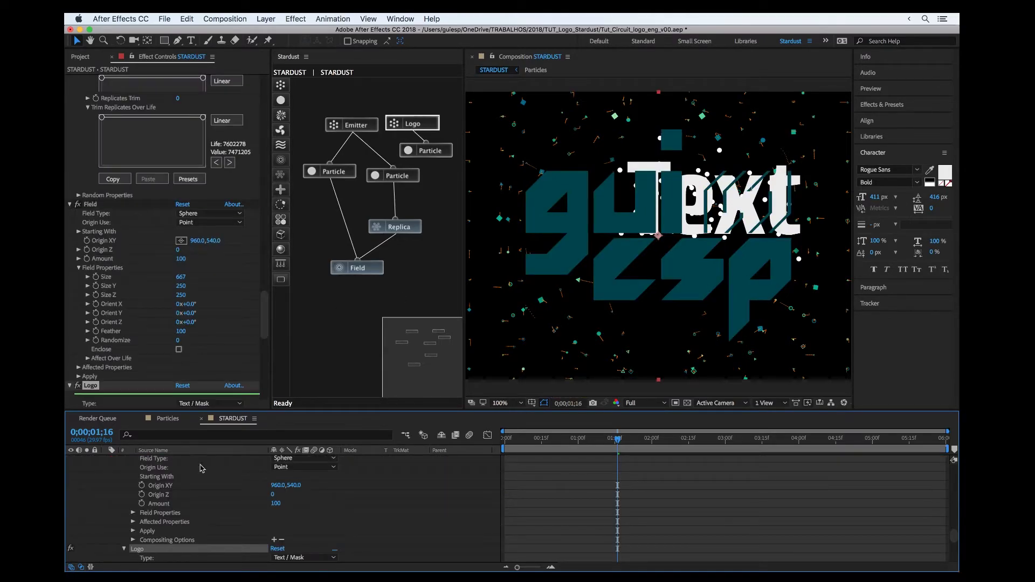
scroll(201, 468, "up", 10)
left_click(105, 478)
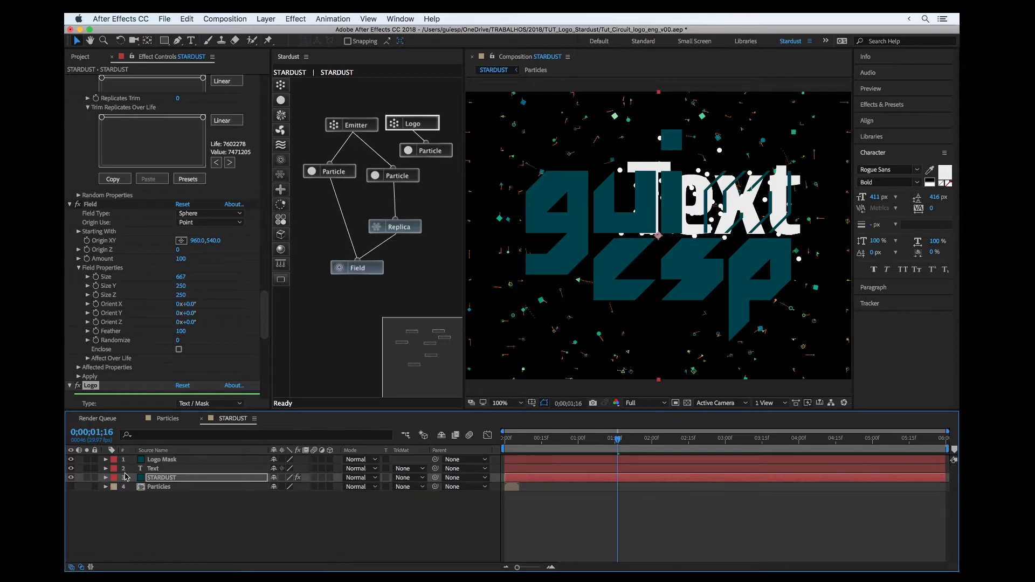
left_click(162, 468)
key("Delete")
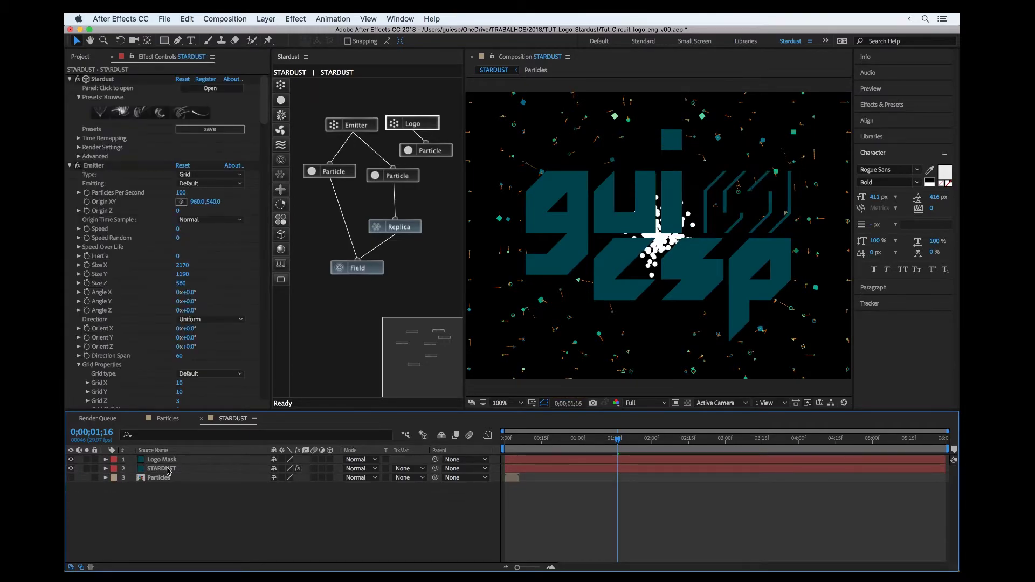
Set the Logo emitter's source layer on the STARDUST layer to 1. Logo Mask
left_click(162, 460)
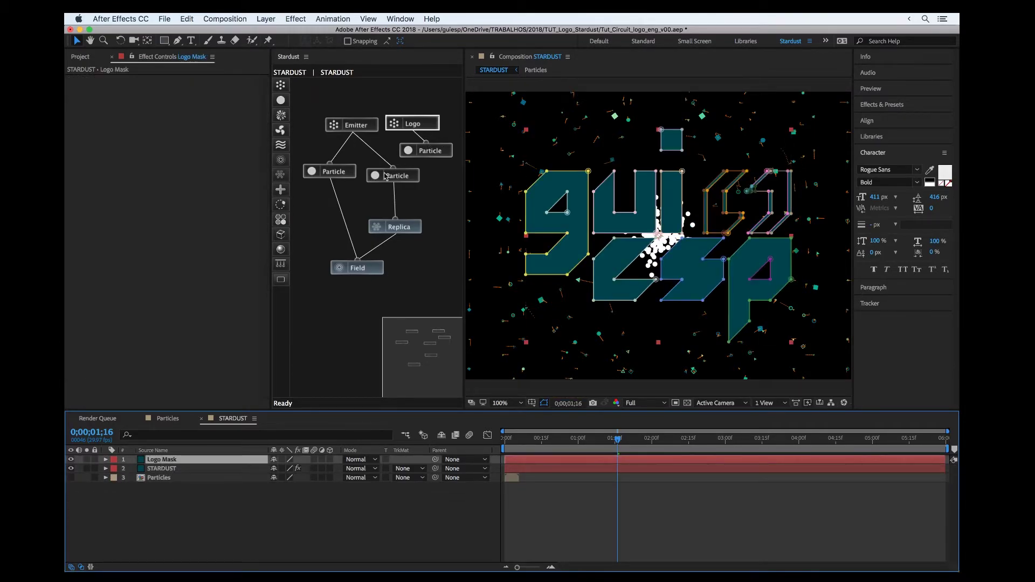
left_click(164, 469)
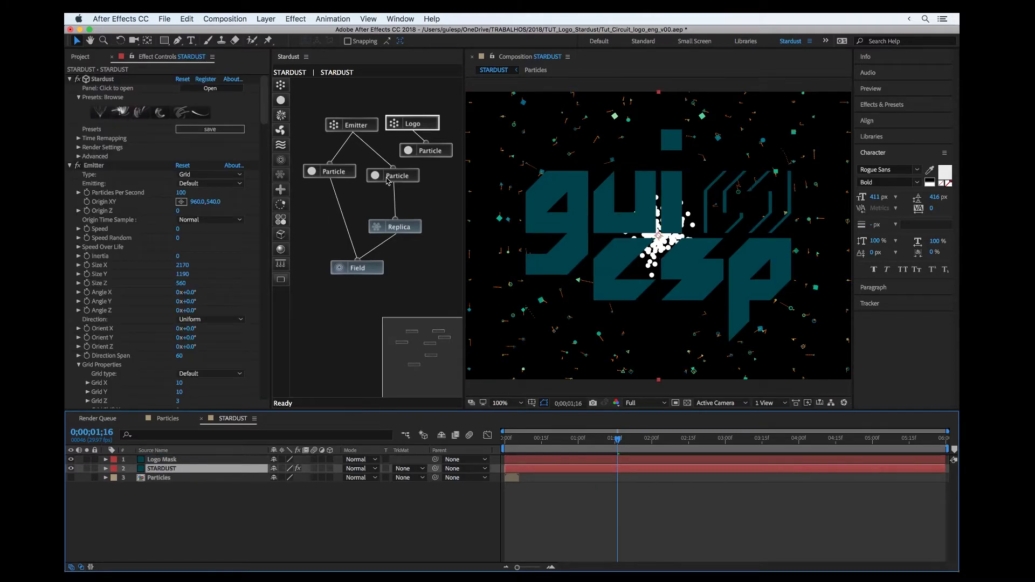
left_click(431, 122)
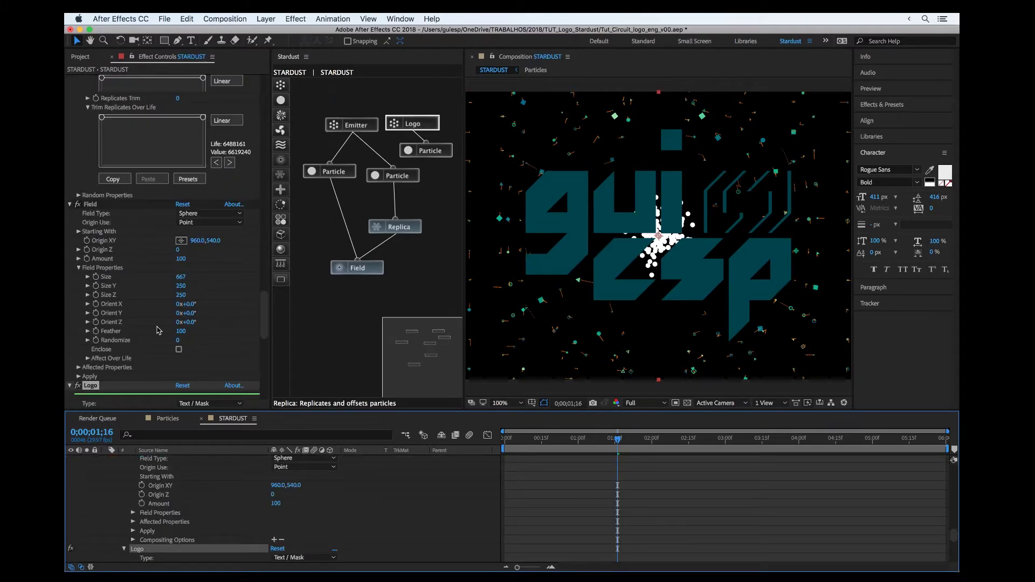
scroll(162, 335, "down", 10)
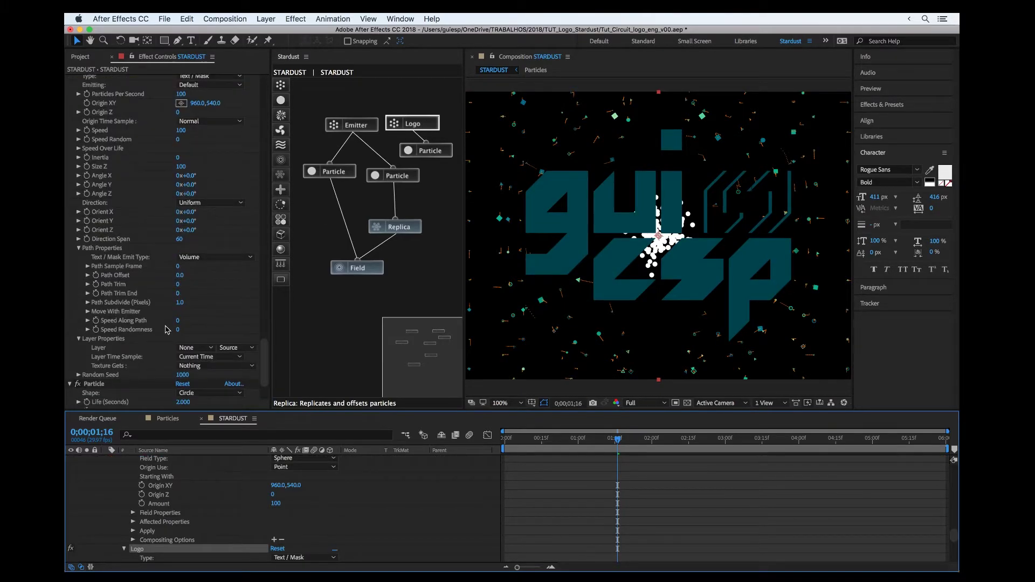
left_click(197, 348)
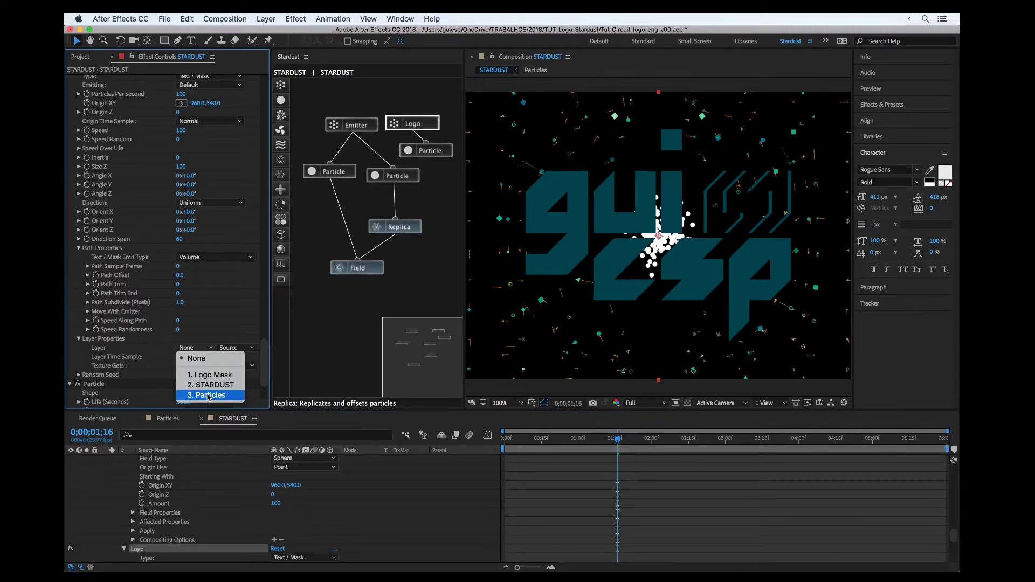
left_click(213, 375)
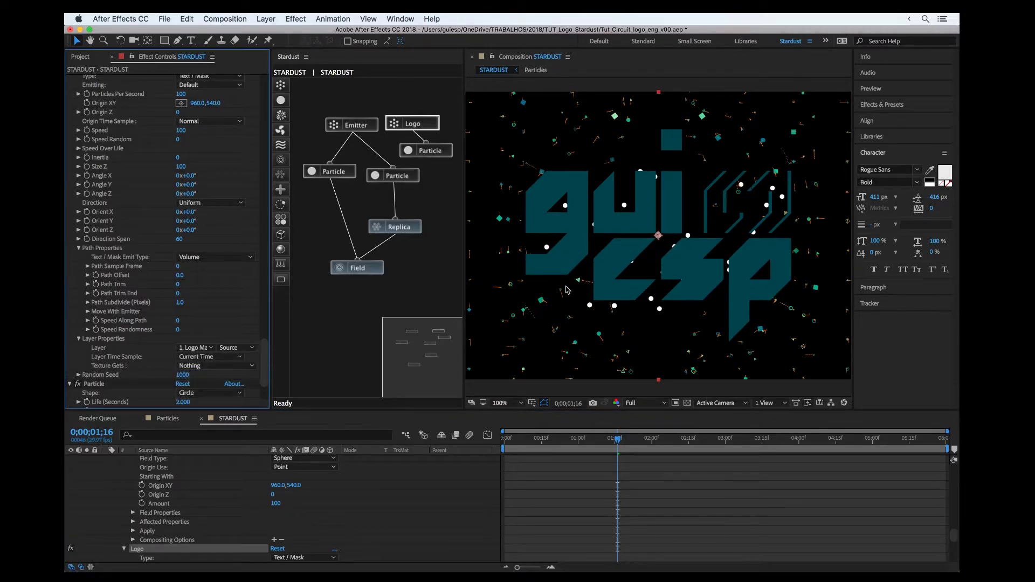
scroll(168, 489, "up", 10)
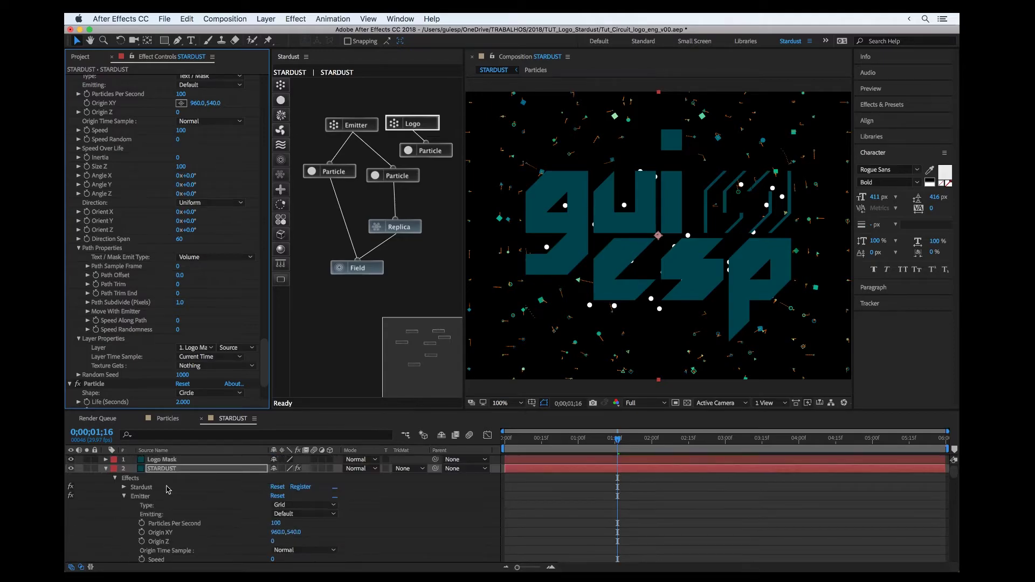
Hide the Logo Mask layer and move the current time to 0;00;01;04
left_click(71, 459)
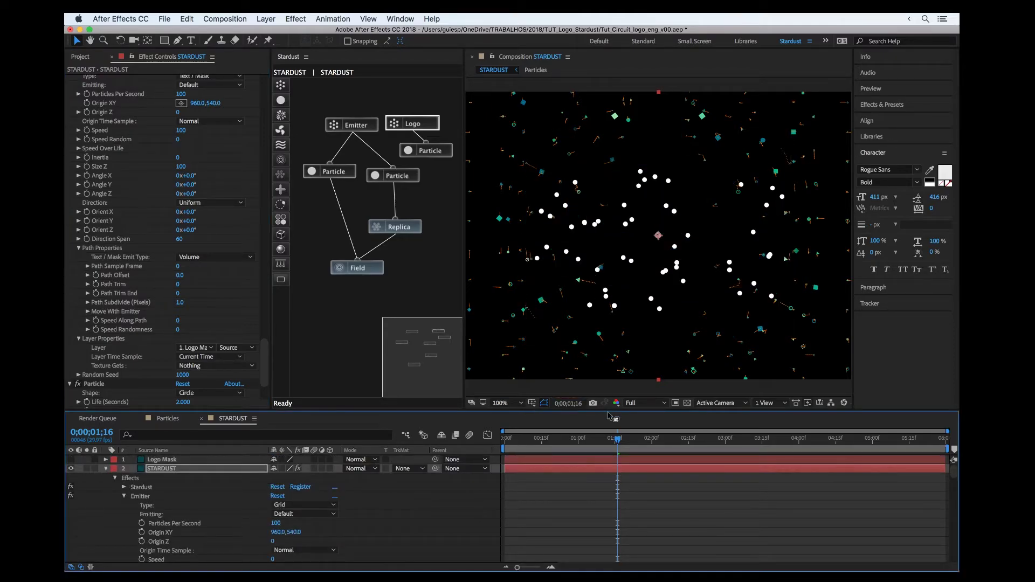
left_click_drag(425, 151, 436, 153)
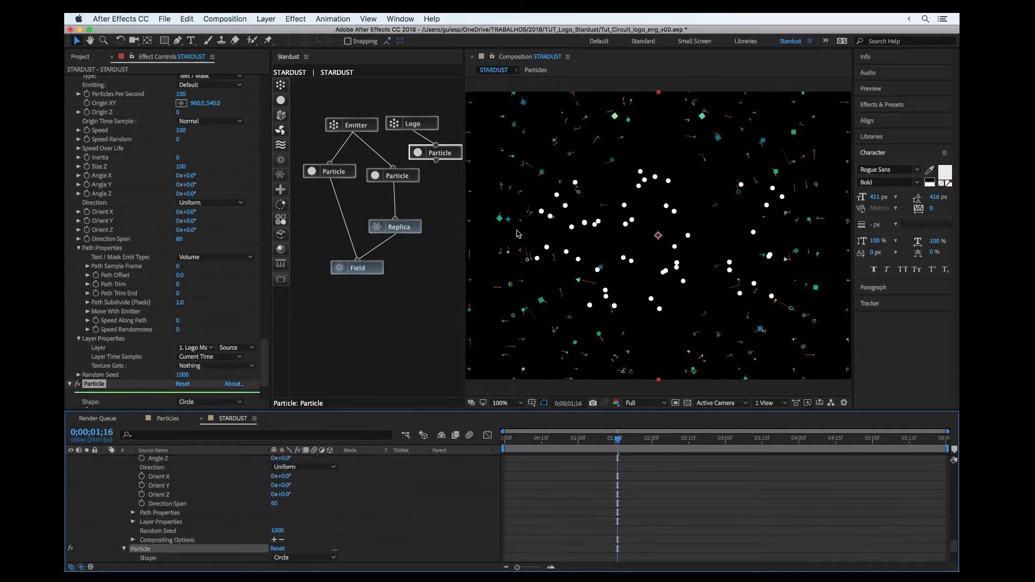
left_click_drag(618, 437, 589, 438)
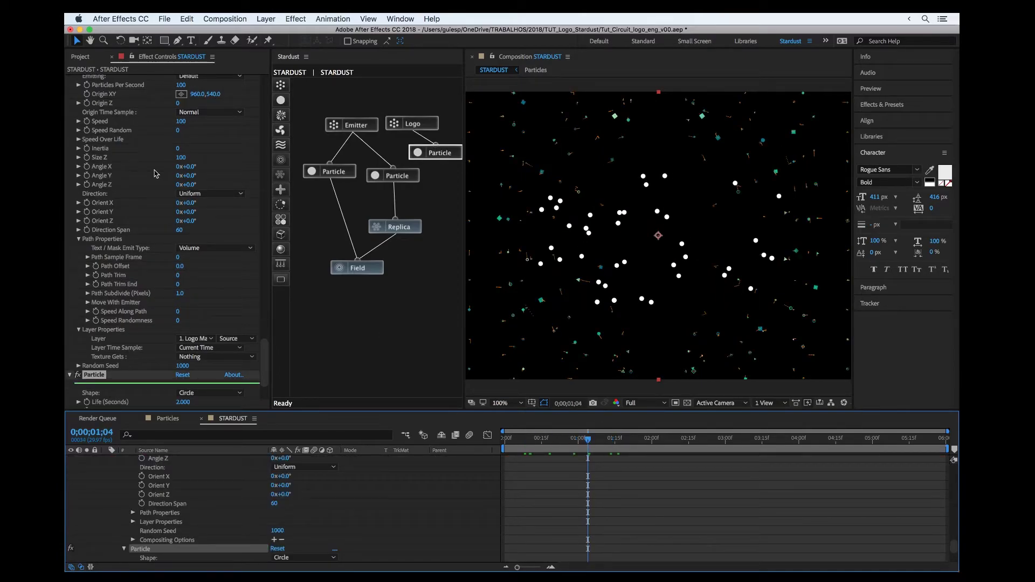
Set the Logo emitter's Speed to 0
left_click(406, 124)
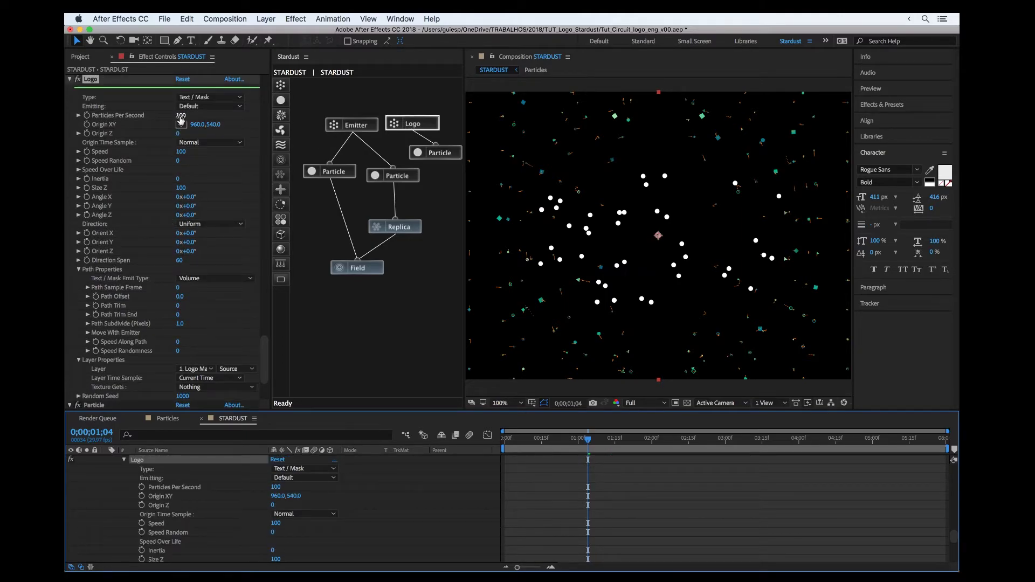
left_click(182, 153)
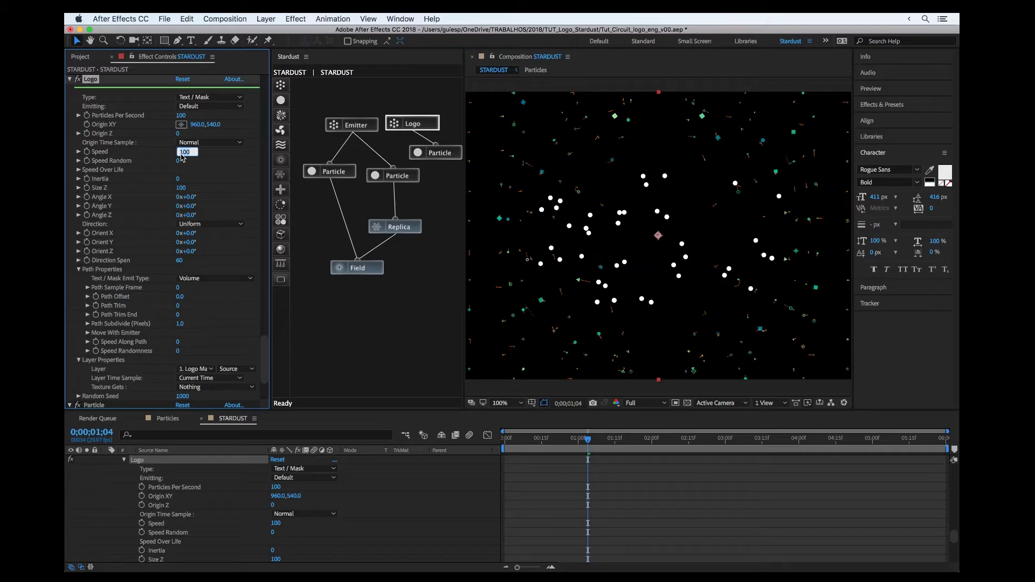
type("0")
key("Return")
Set the Logo emitter's Particle node to a Life of 6 seconds and a Size of 4 pixels
scroll(179, 238, "down", 5)
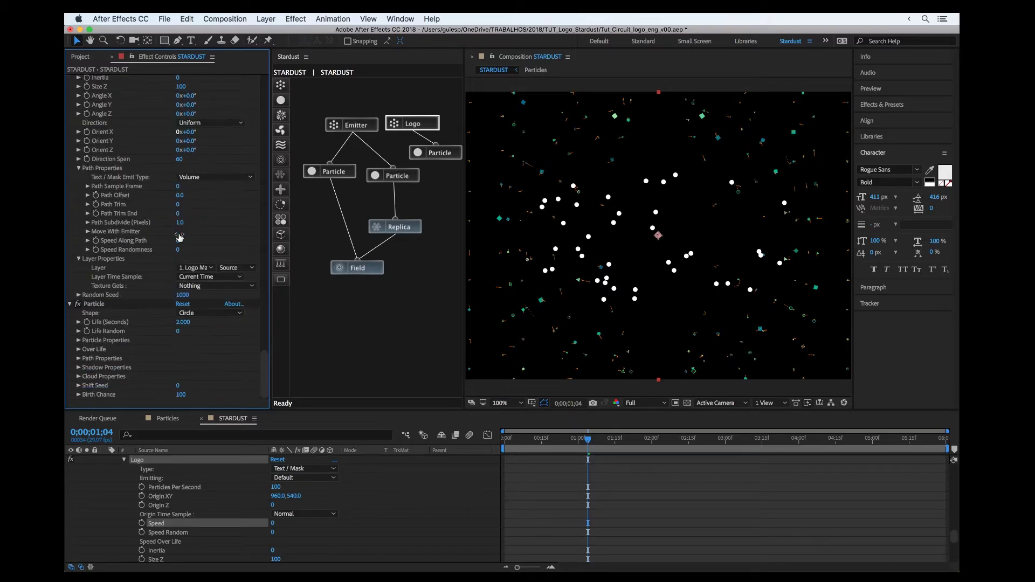
left_click(182, 322)
key("Return")
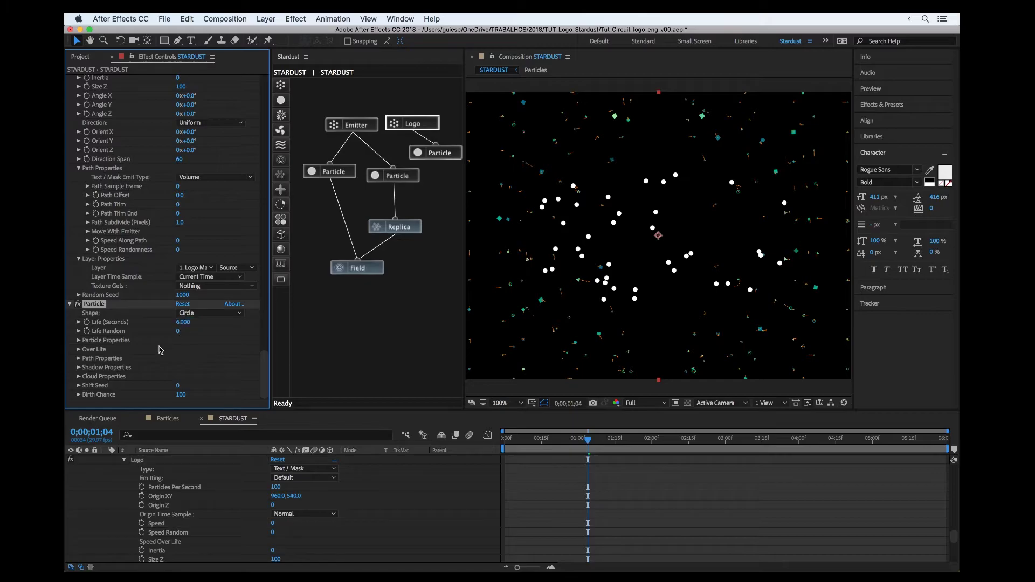
left_click(78, 340)
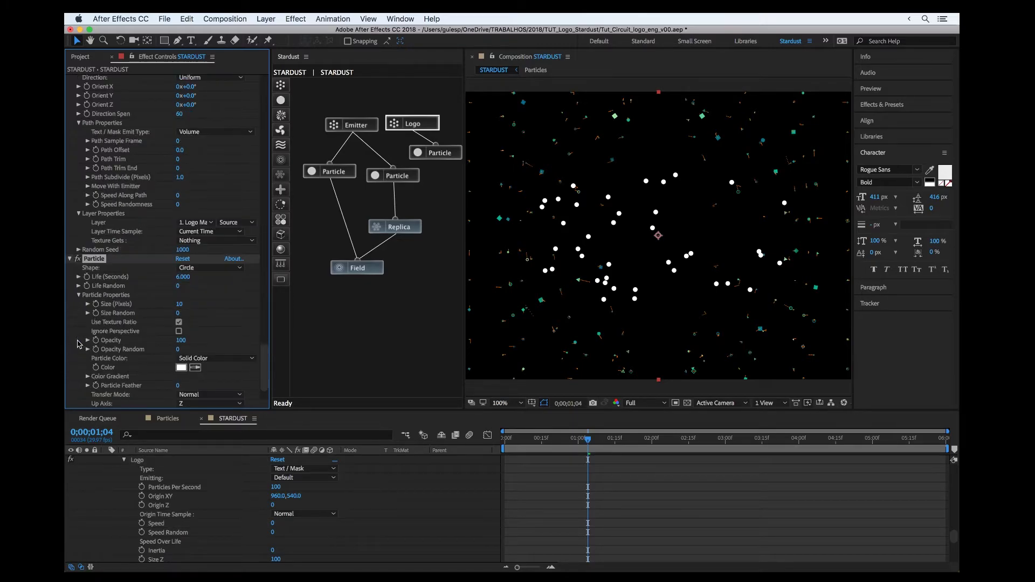
left_click(181, 305)
key("Return")
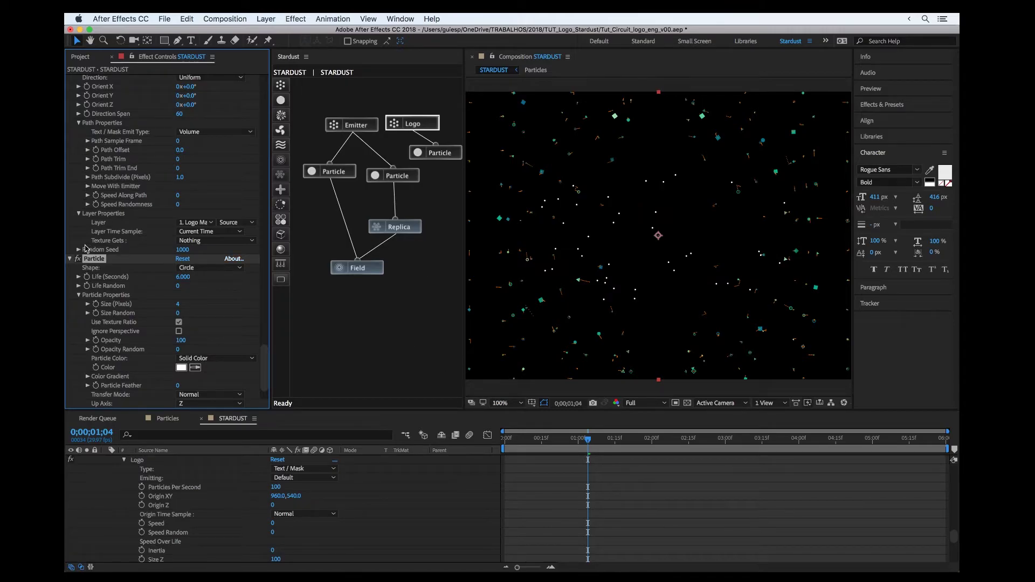
Change the Logo emitter's Text / Mask Emit Type to Edge
scroll(145, 286, "down", 3)
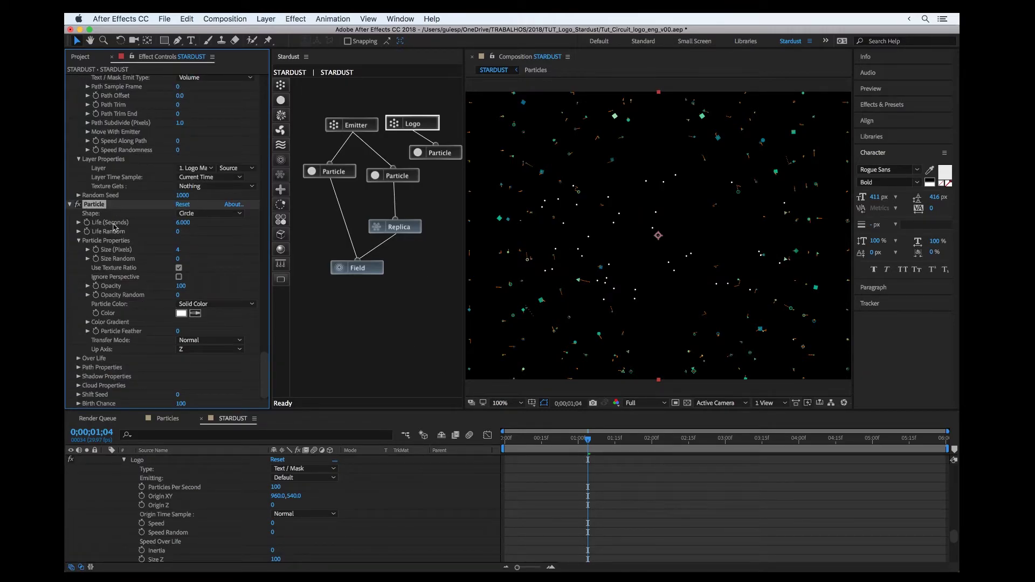
scroll(115, 228, "up", 4)
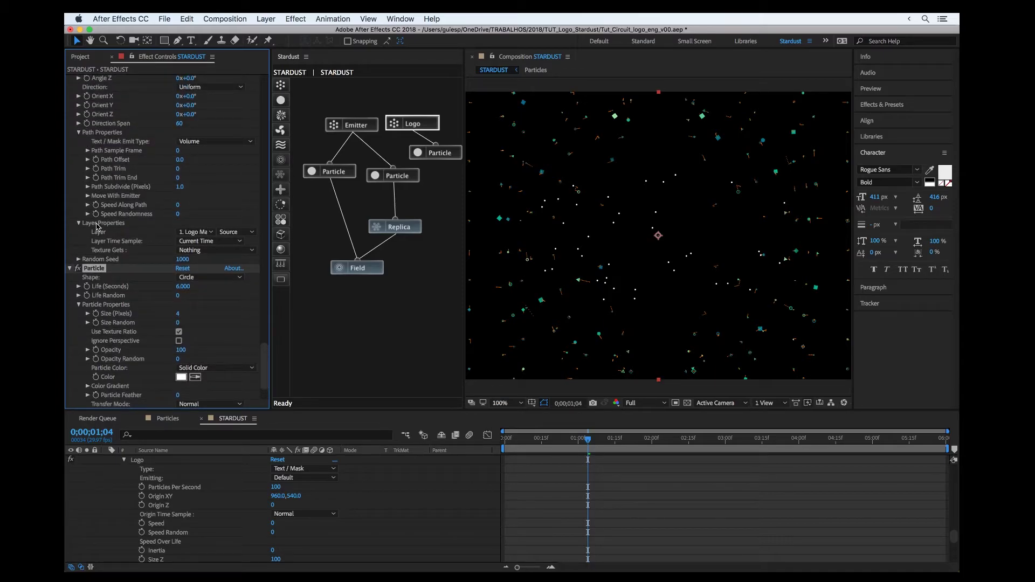
scroll(97, 158, "up", 3)
scroll(105, 185, "up", 3)
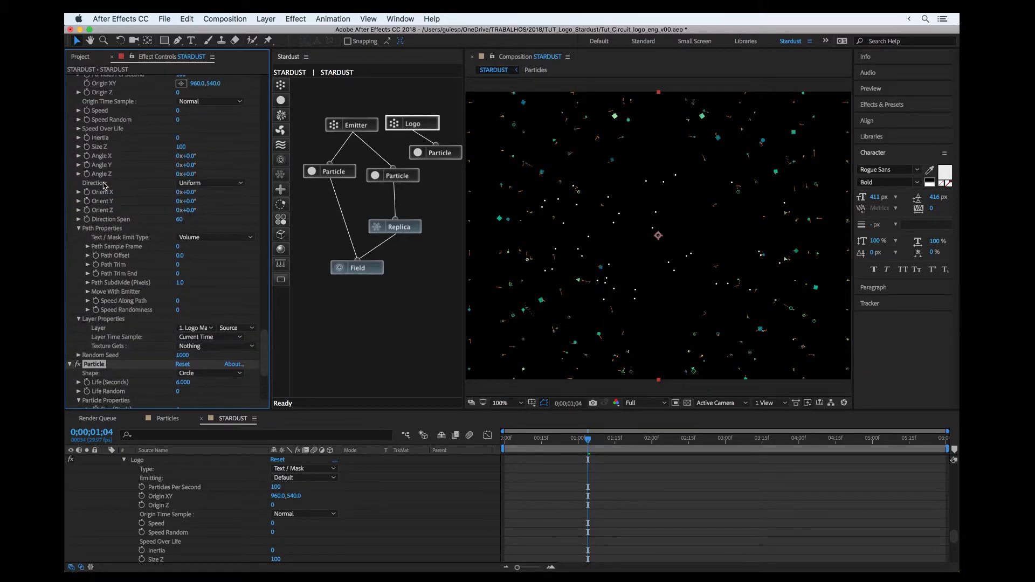
left_click(190, 238)
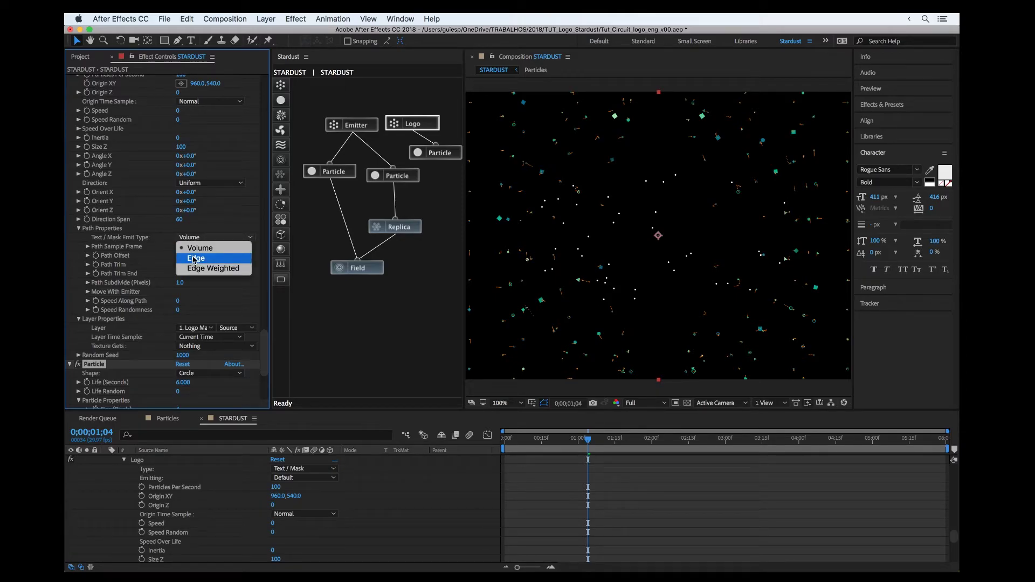
left_click(195, 259)
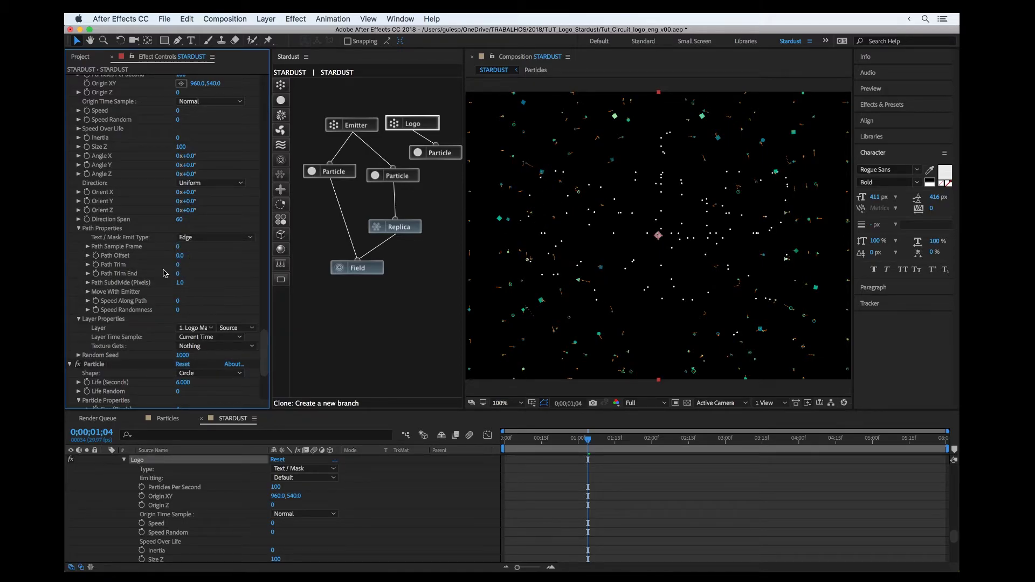
Set the Logo emitter's Particles Per Second to 500
left_click(94, 364)
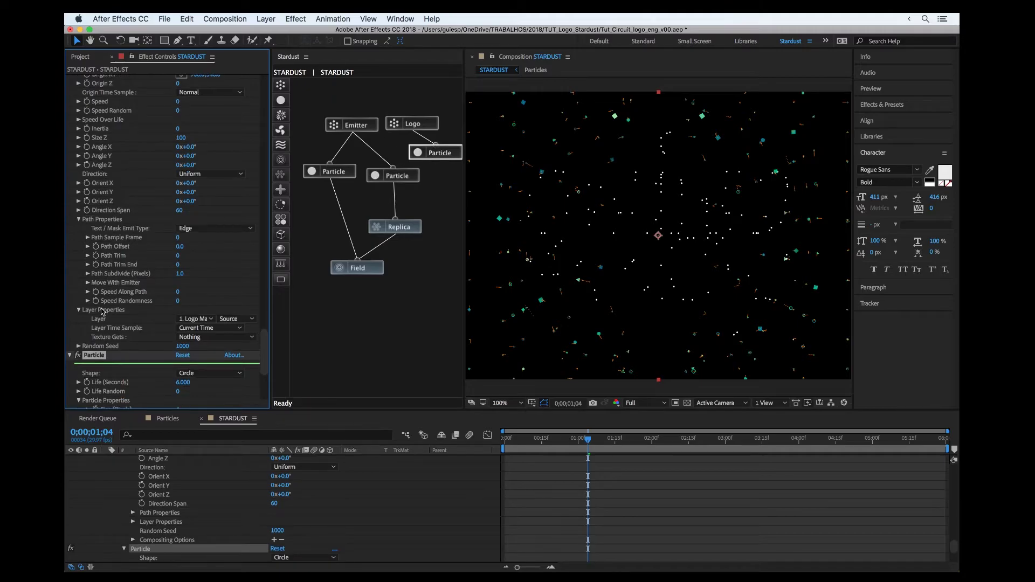
scroll(99, 349, "down", 5)
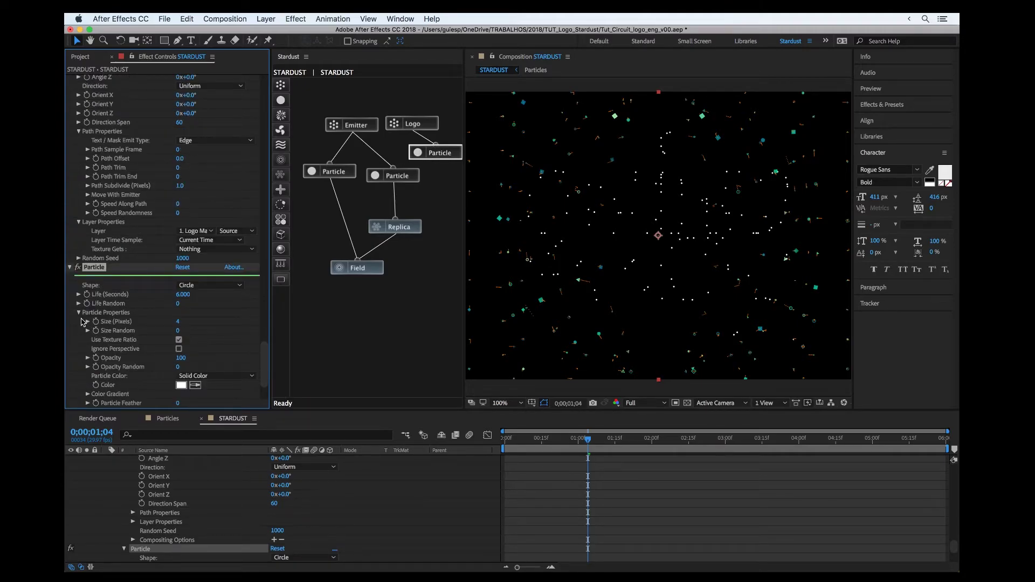
scroll(119, 259, "up", 12)
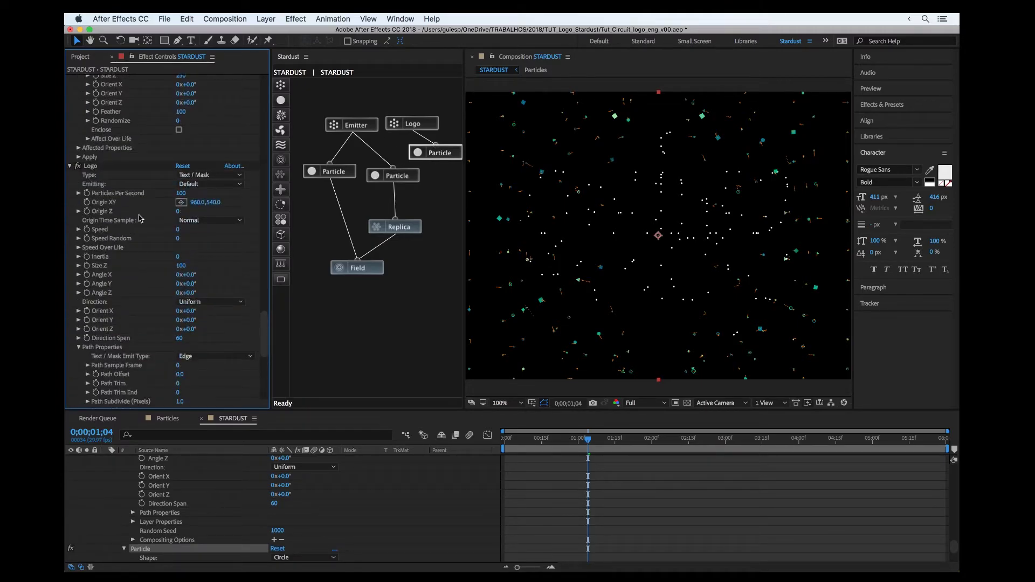
left_click(180, 193)
type("500")
key("Return")
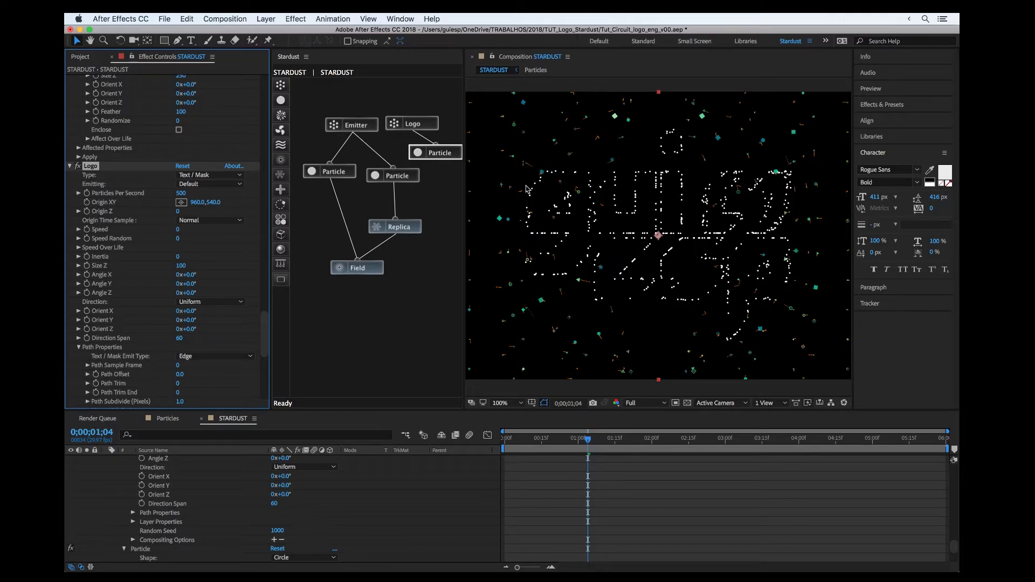
Save the project and attach an Auxiliary node below the Logo emitter's Particle node
key("super+s")
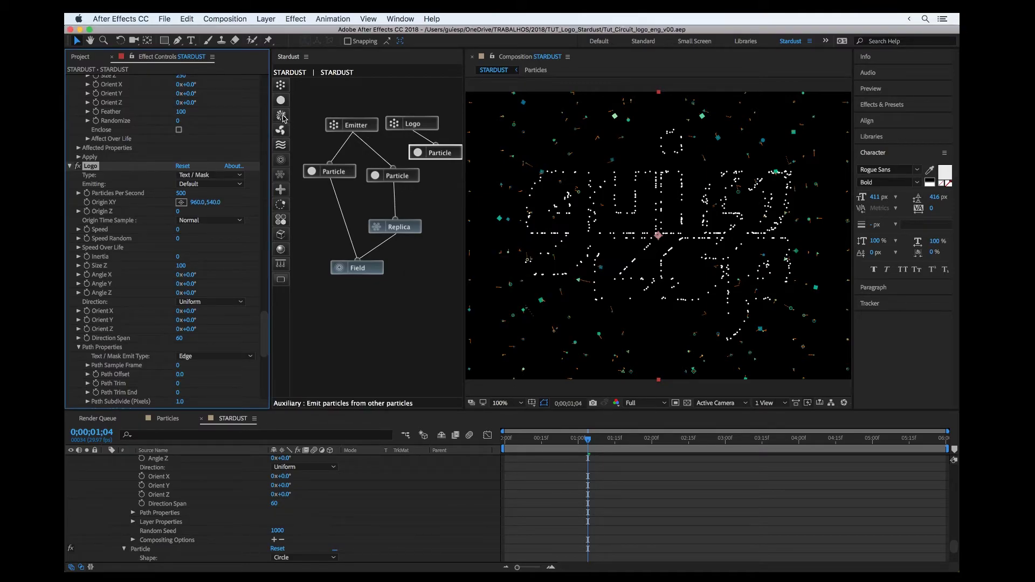
left_click_drag(282, 116, 436, 154)
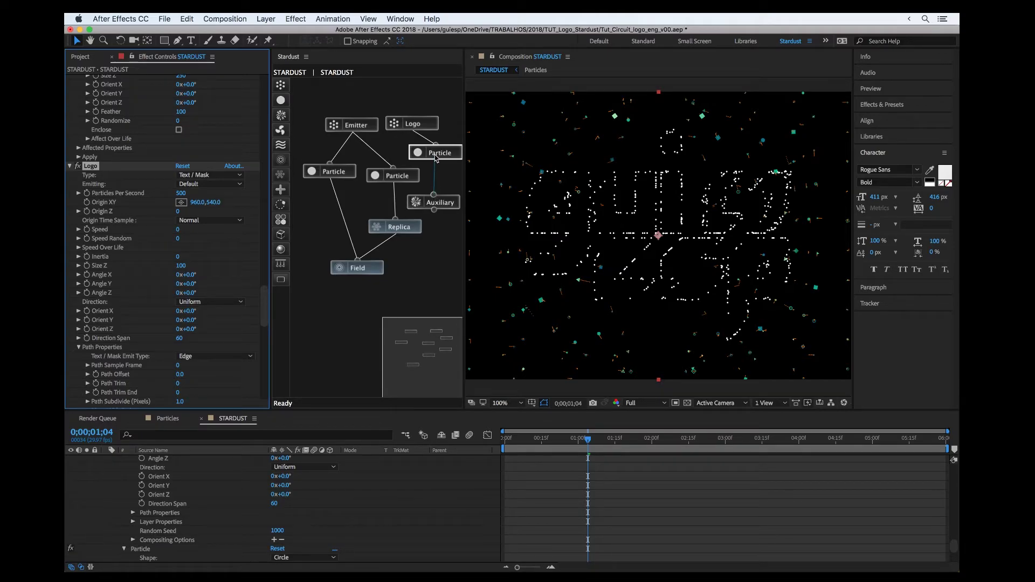
left_click_drag(434, 205, 433, 197)
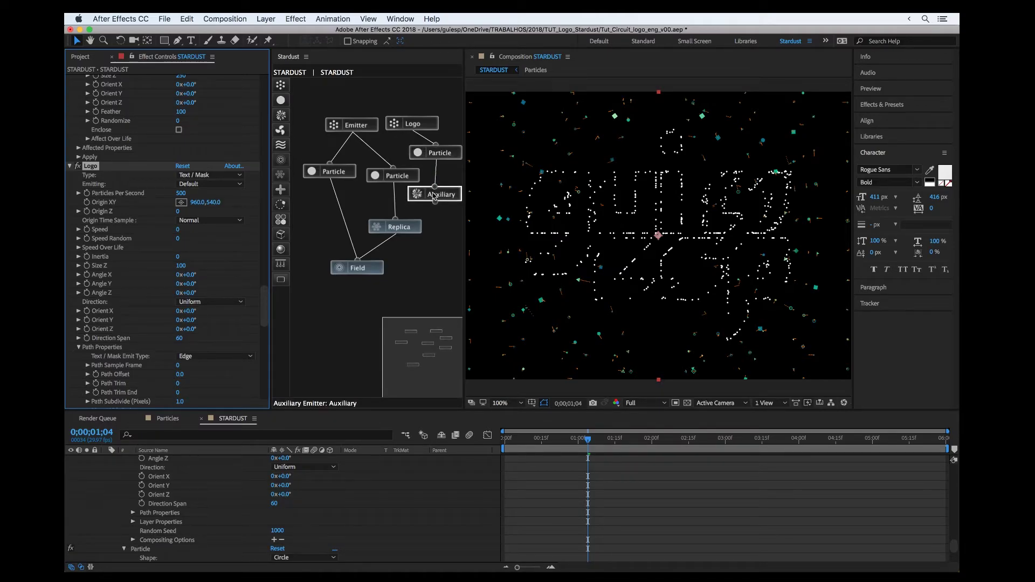
Disable the grid Emitter node and move the current time to 0;00;03;08 to check the logo particles alone
left_click(345, 126)
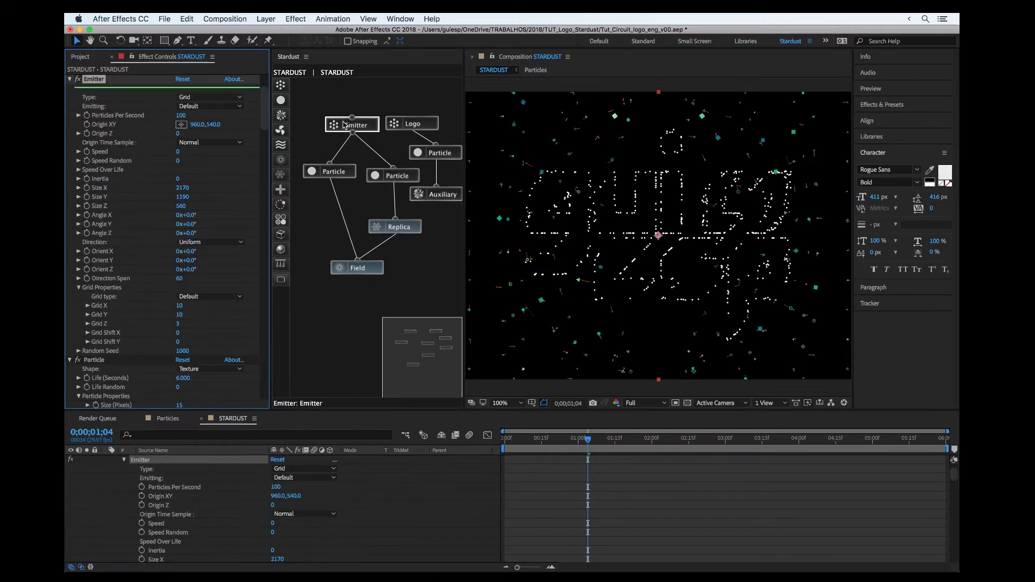
left_click(79, 80)
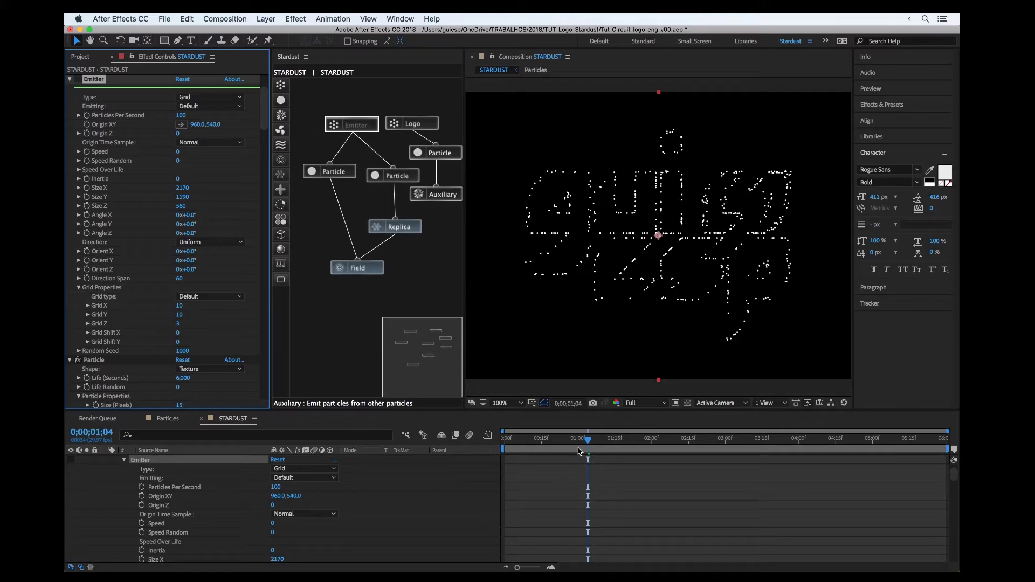
left_click(637, 441)
key("Page_Up")
key("Page_Up")
left_click_drag(636, 441, 743, 441)
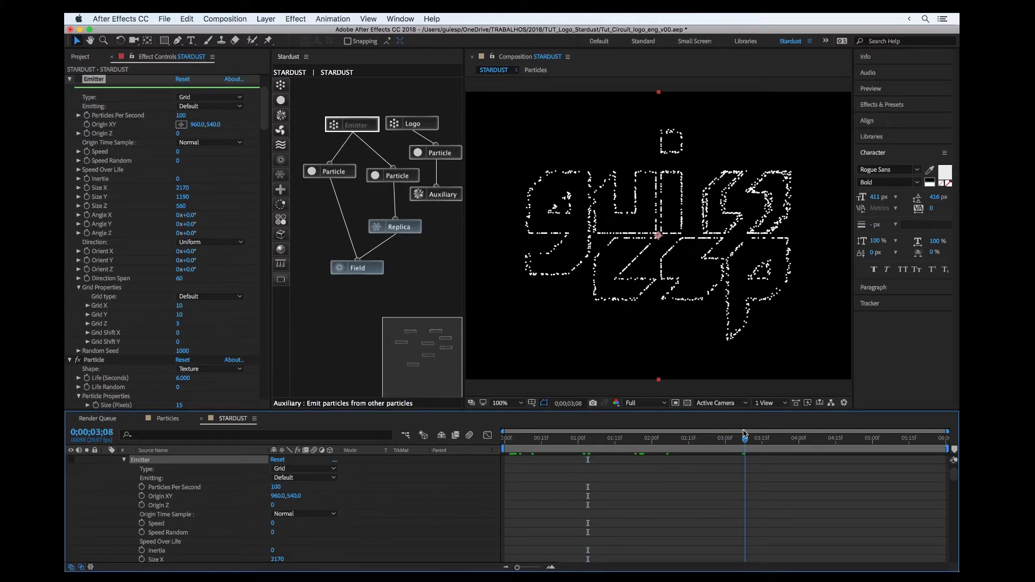
Set the Logo emitter's Particles Per Second to 50
left_click(433, 156)
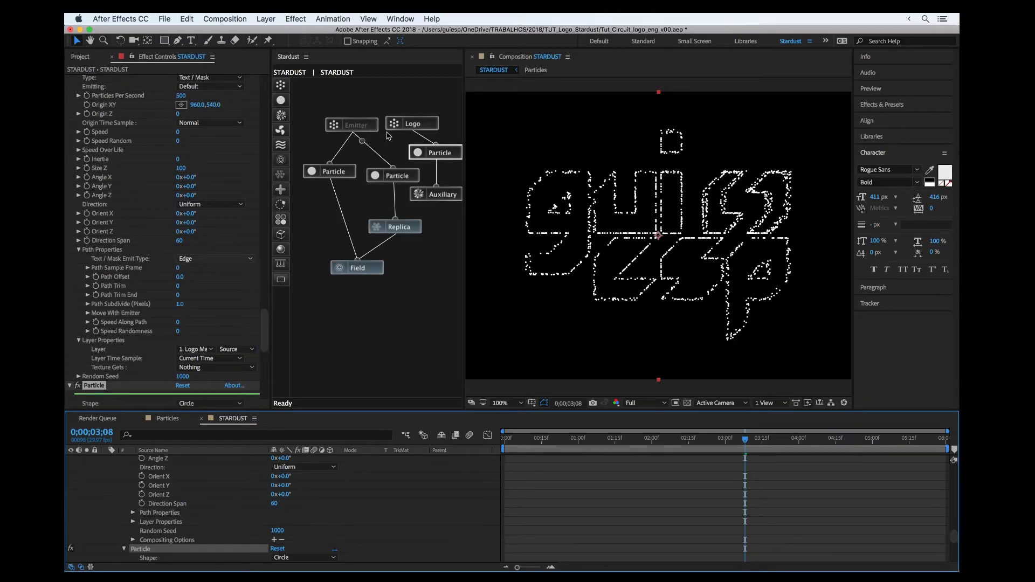
left_click(412, 124)
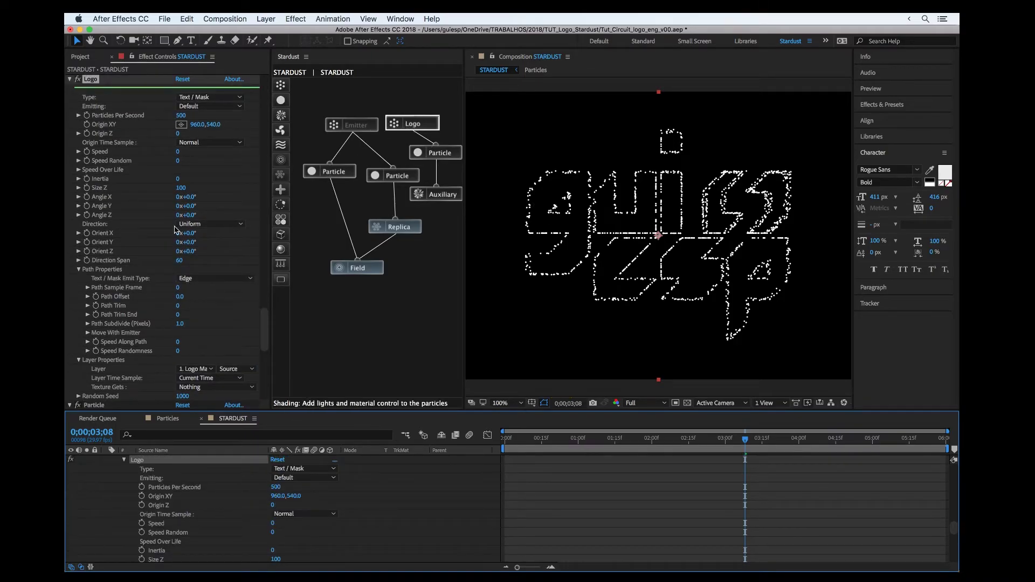
left_click(180, 115)
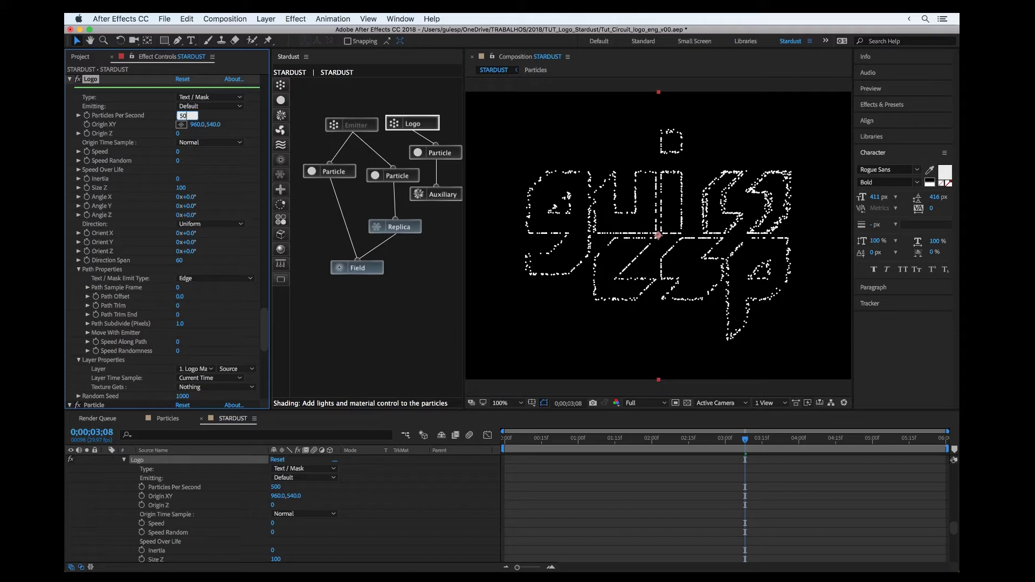
key("Return")
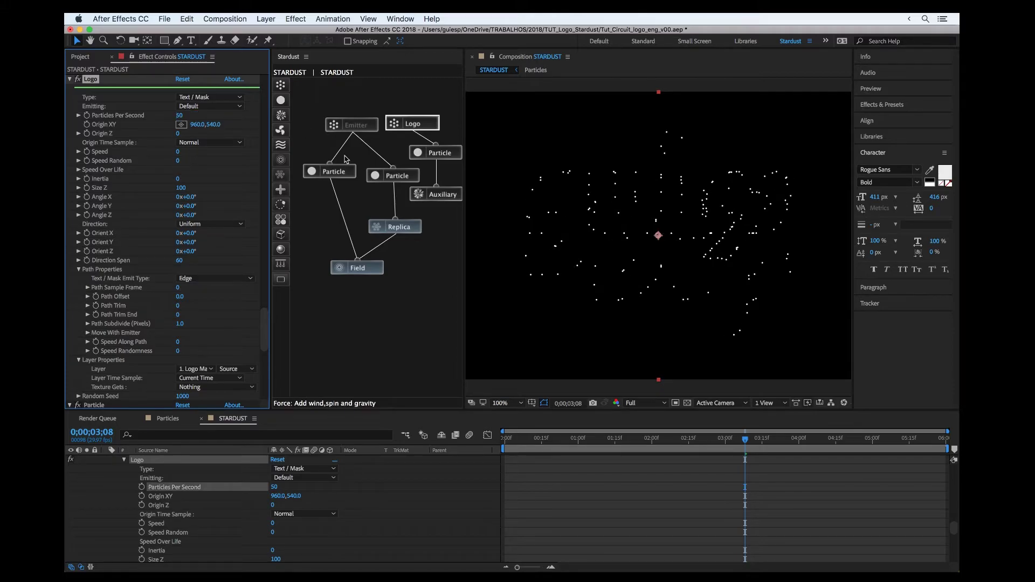
Attach a new Particle node to the Auxiliary node and select it
left_click(431, 200)
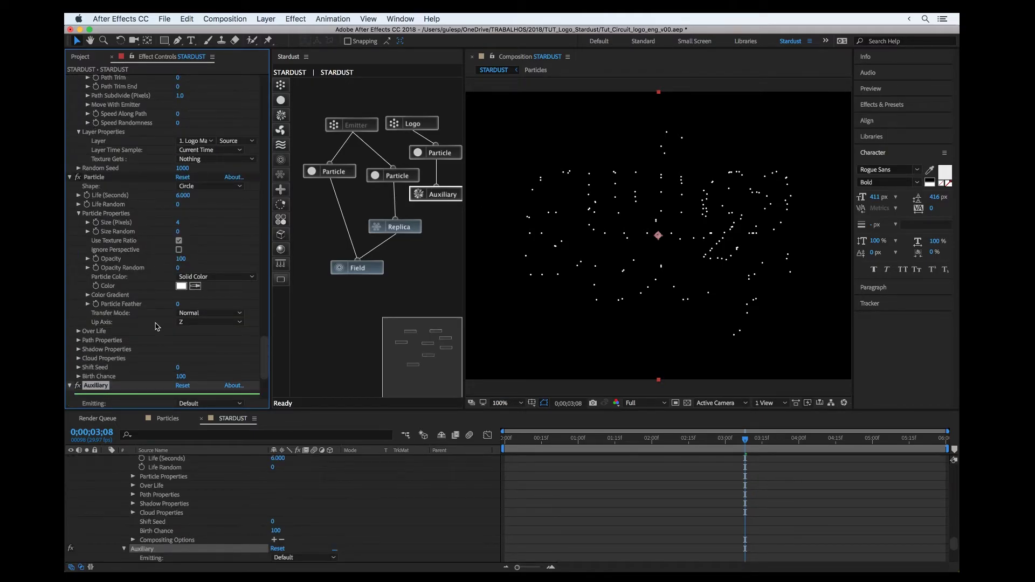
scroll(157, 326, "down", 5)
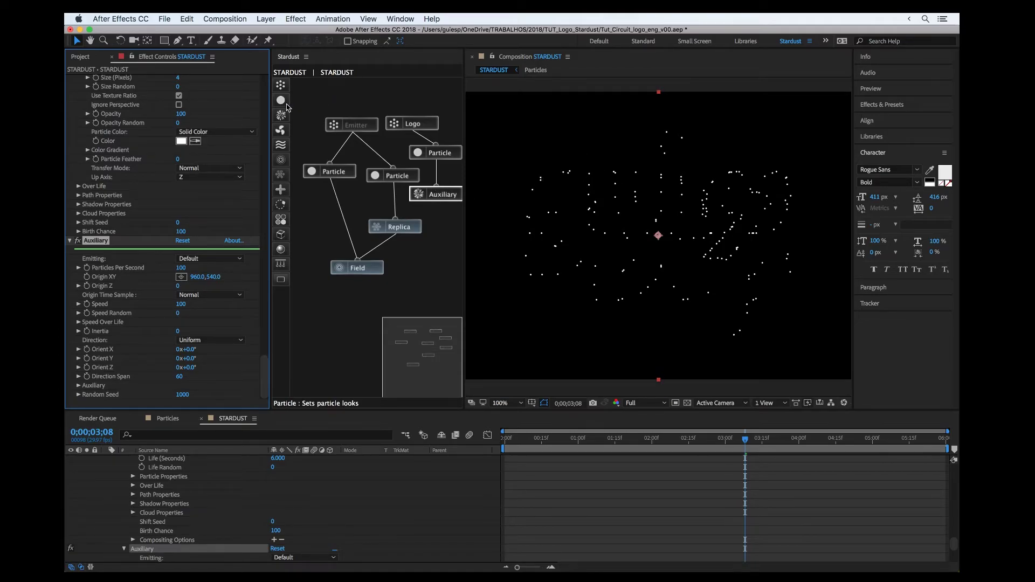
left_click_drag(281, 101, 440, 203)
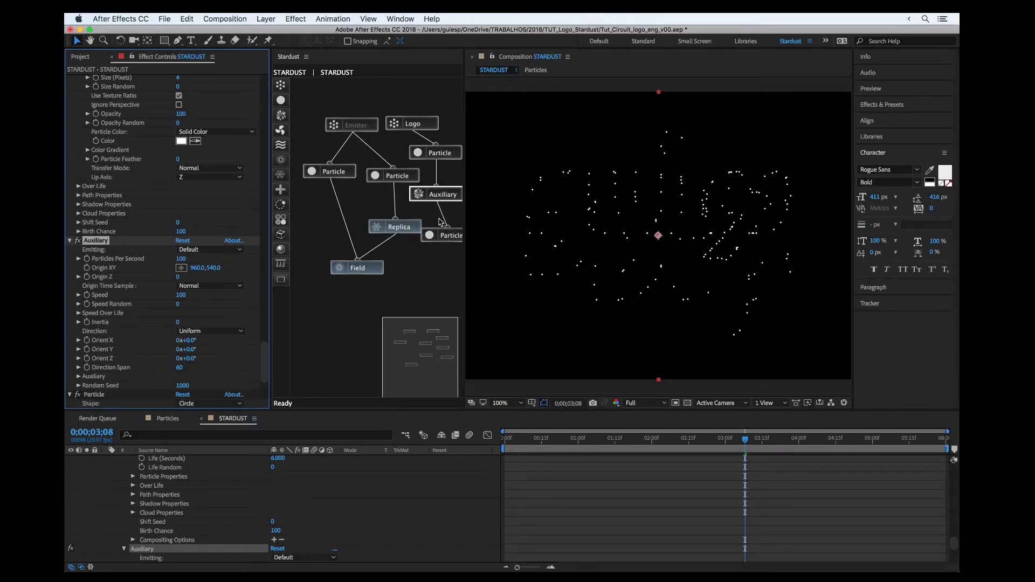
left_click(441, 239)
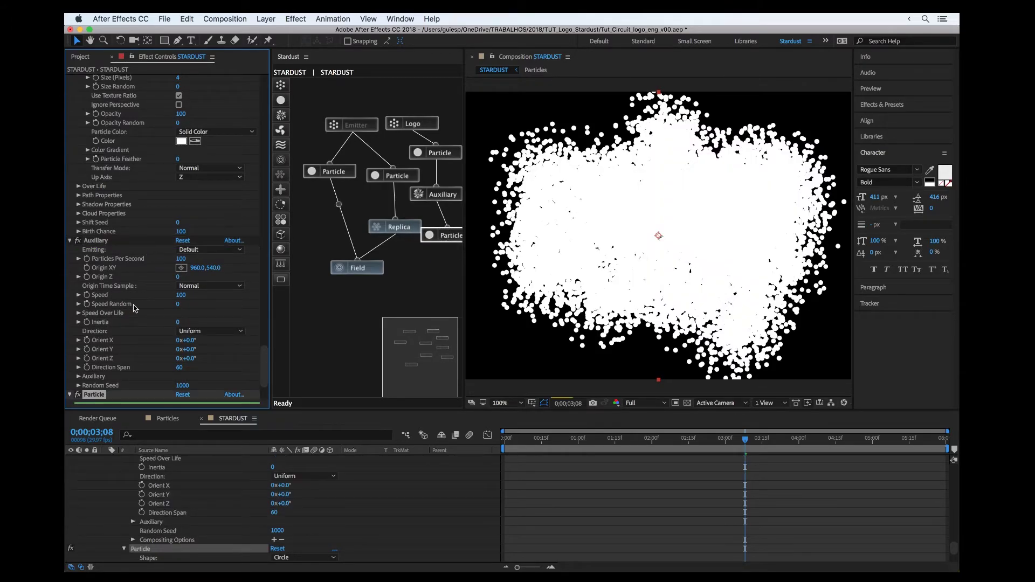
Set the Auxiliary node's Speed to 0
scroll(133, 308, "down", 5)
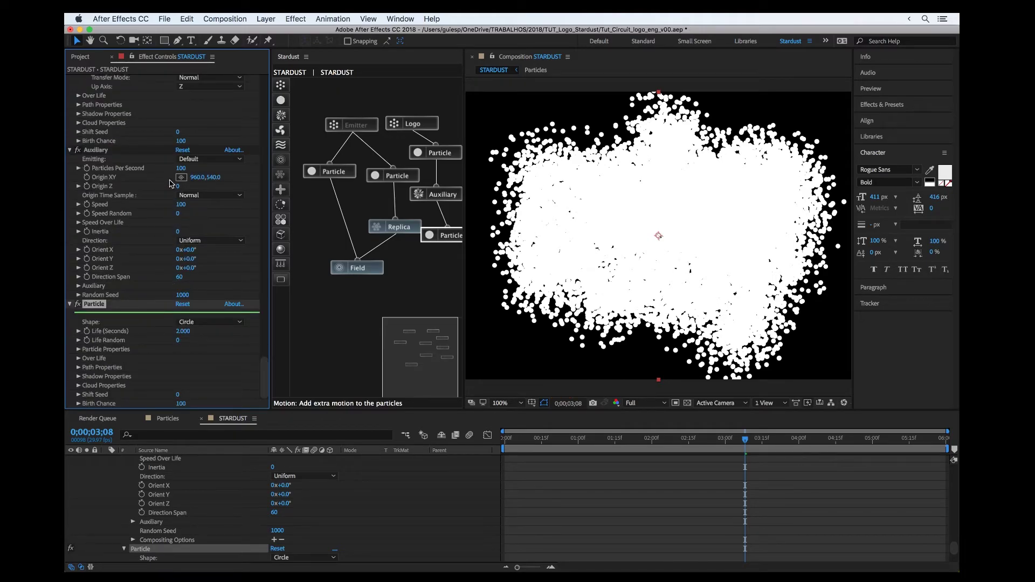
left_click(181, 204)
type("0")
key("Return")
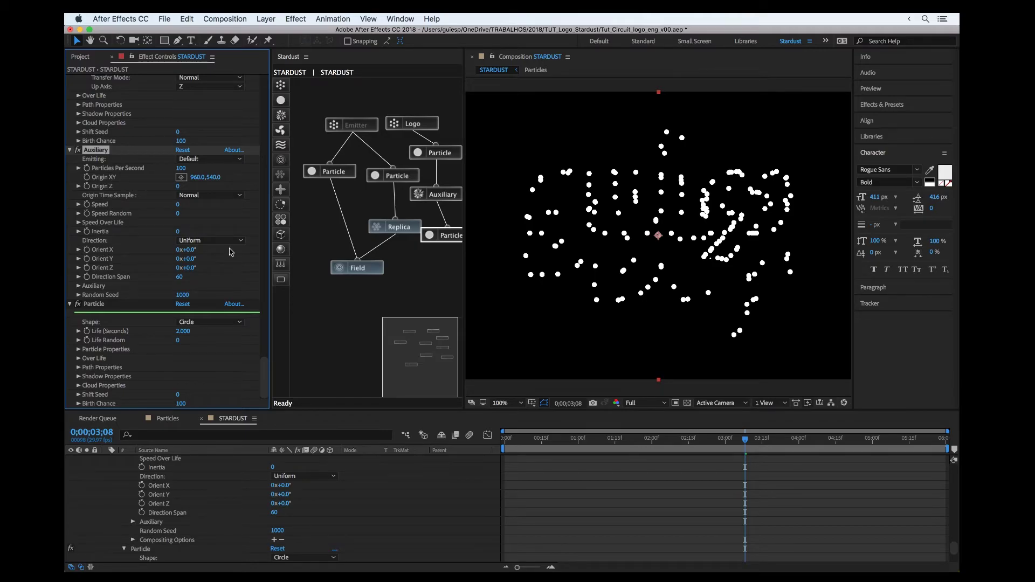
scroll(230, 251, "up", 2)
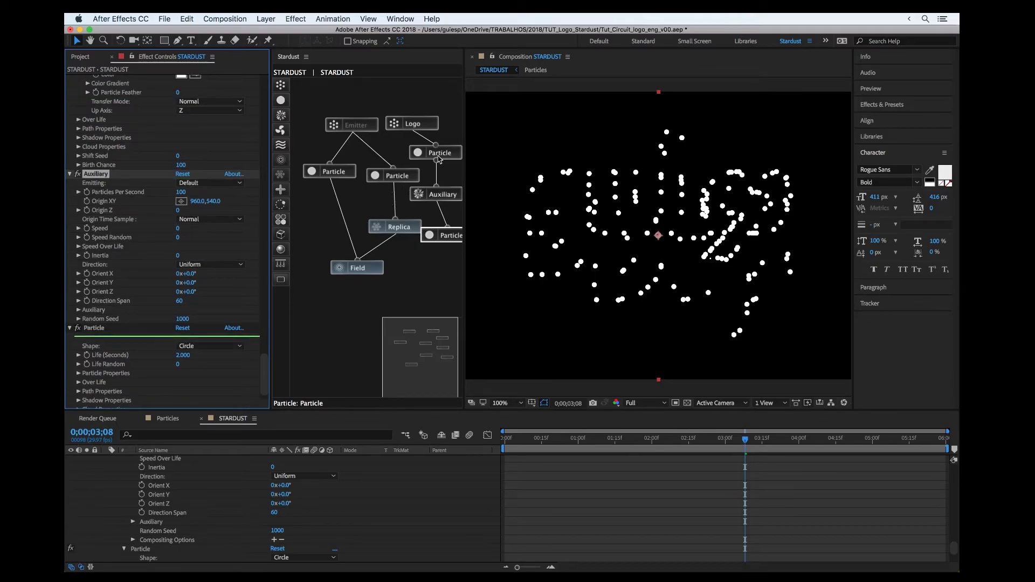
Set the Logo emitter's Speed Along Path to 40 and preview the animation
left_click(399, 123)
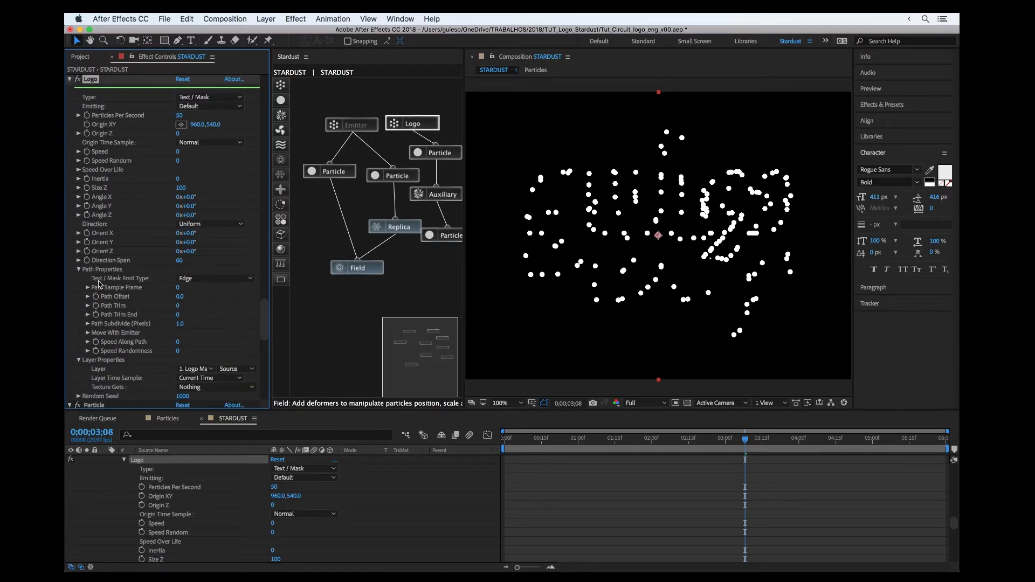
scroll(102, 267, "down", 2)
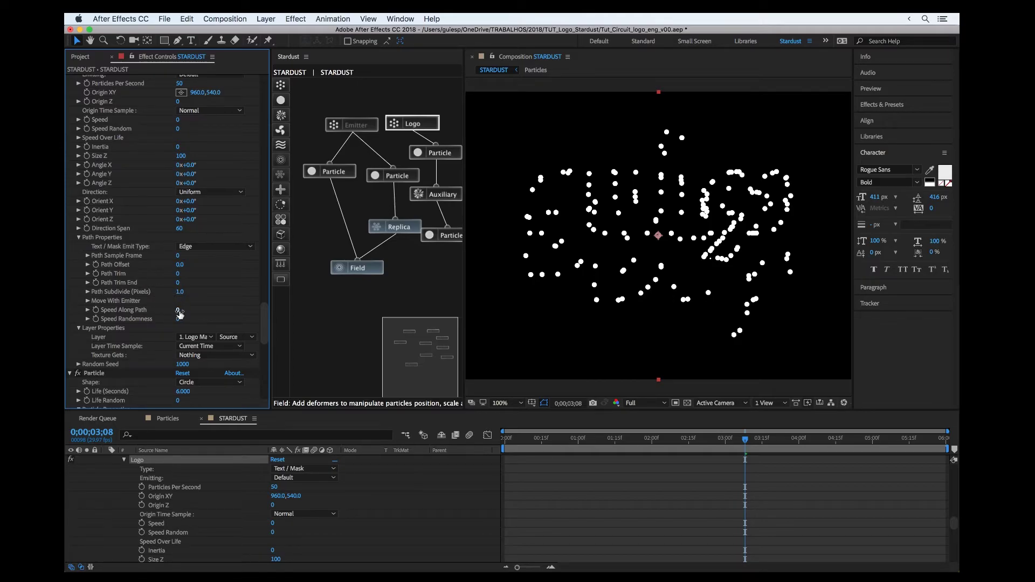
left_click_drag(185, 310, 181, 310)
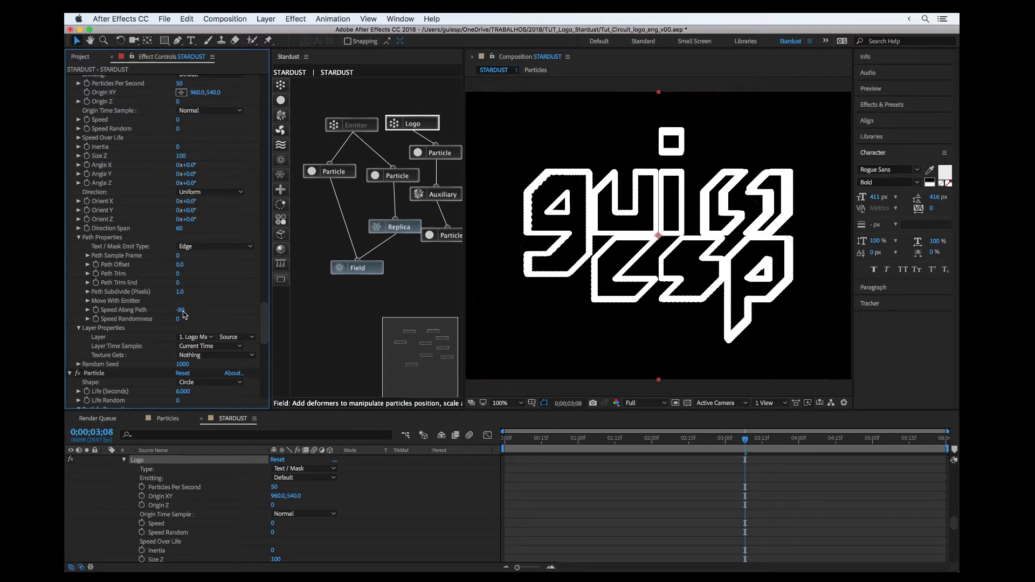
left_click(183, 310)
type("40")
key("Return")
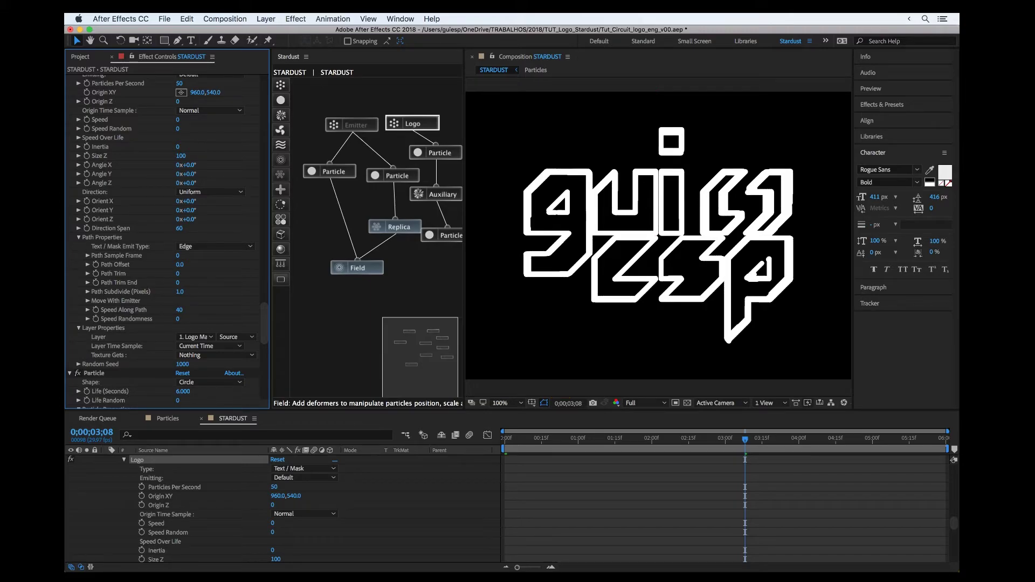
key("space")
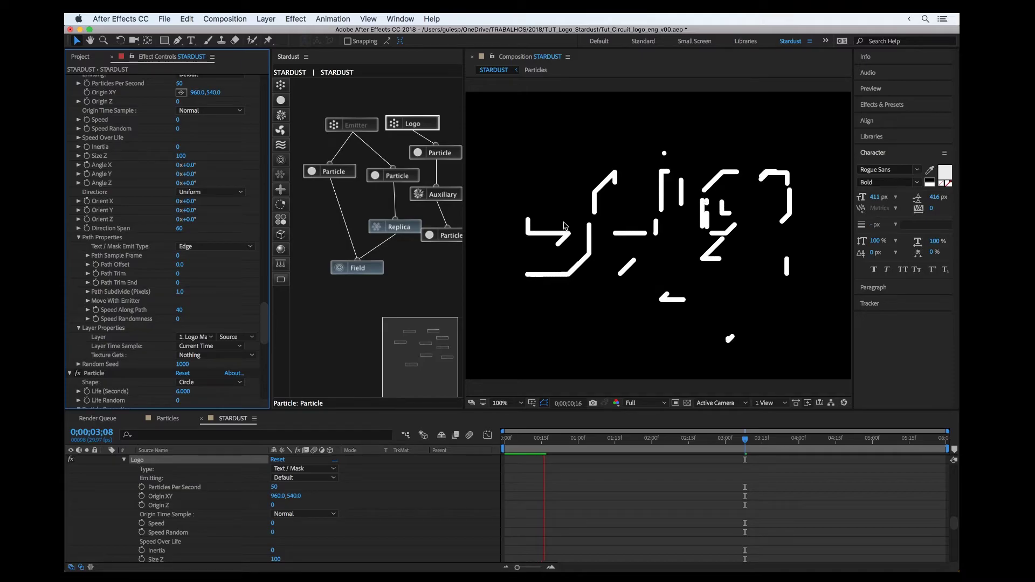
Set the size of the particles emitted by the Auxiliary node to 3 pixels
left_click(441, 238)
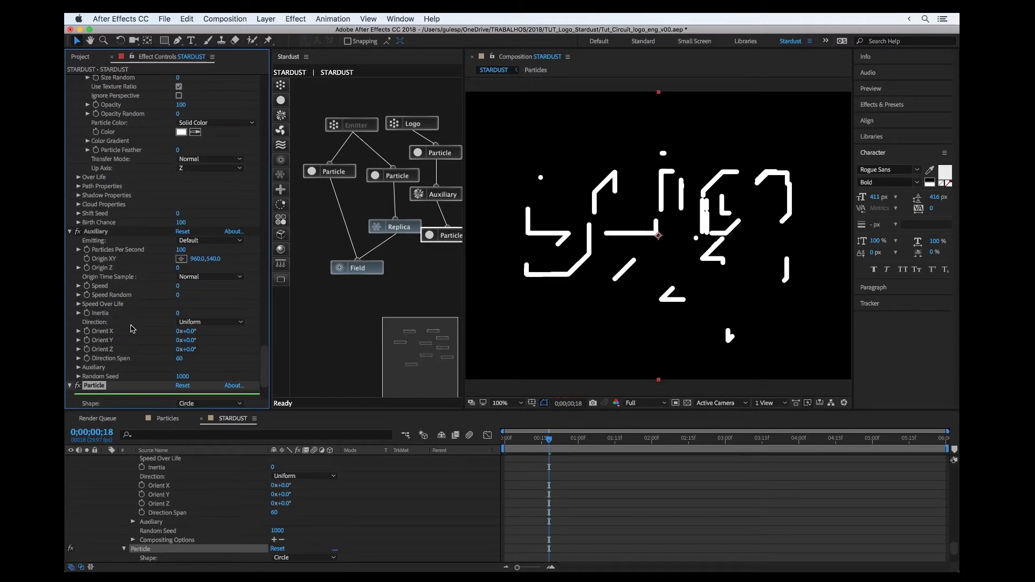
scroll(149, 339, "down", 5)
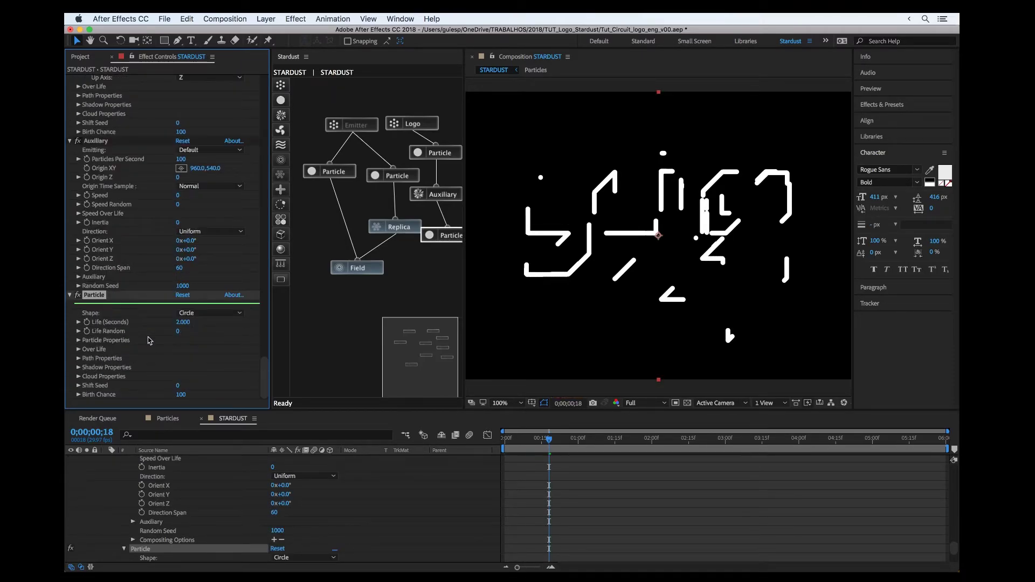
left_click(79, 342)
scroll(81, 340, "down", 3)
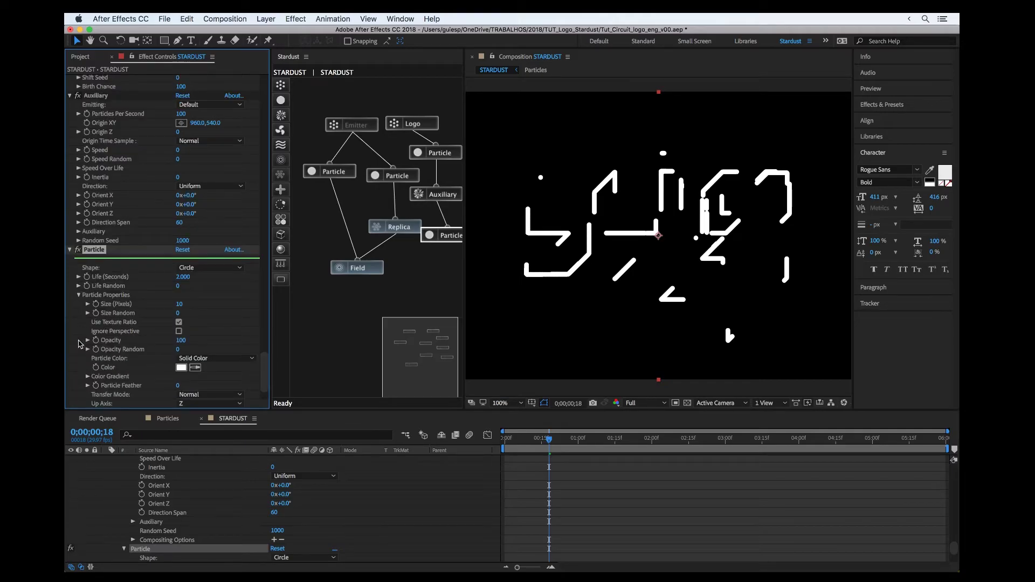
left_click(179, 304)
type("1")
key("Return")
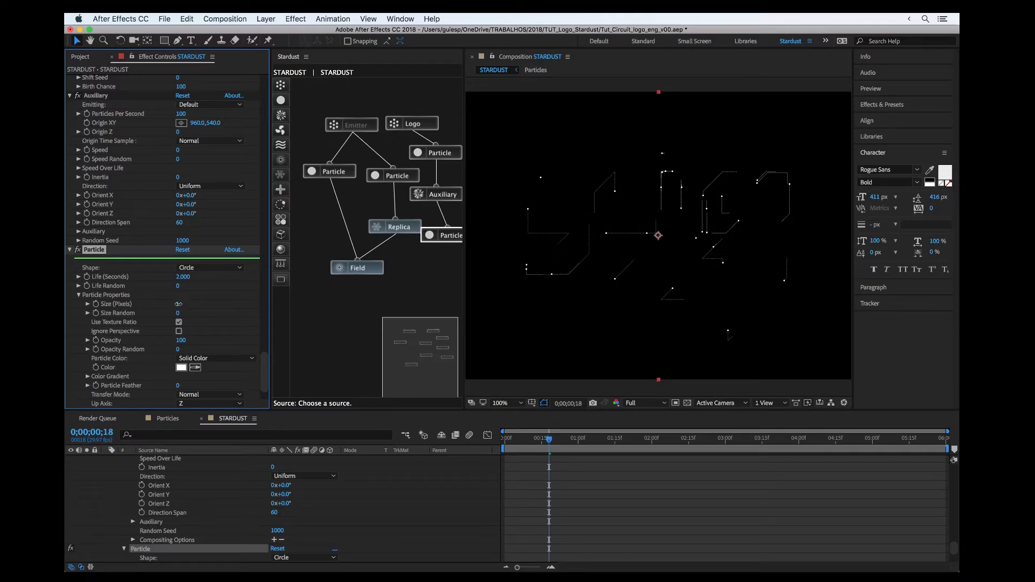
left_click_drag(179, 304, 184, 304)
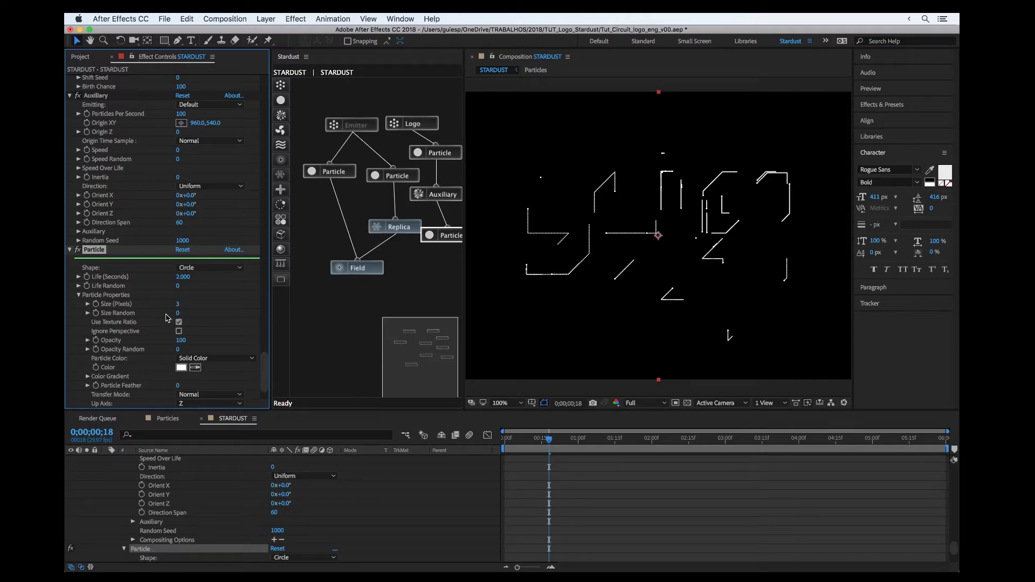
Set the auxiliary particles' Size Random to 50 and Opacity Random to 70
left_click(178, 313)
key("Return")
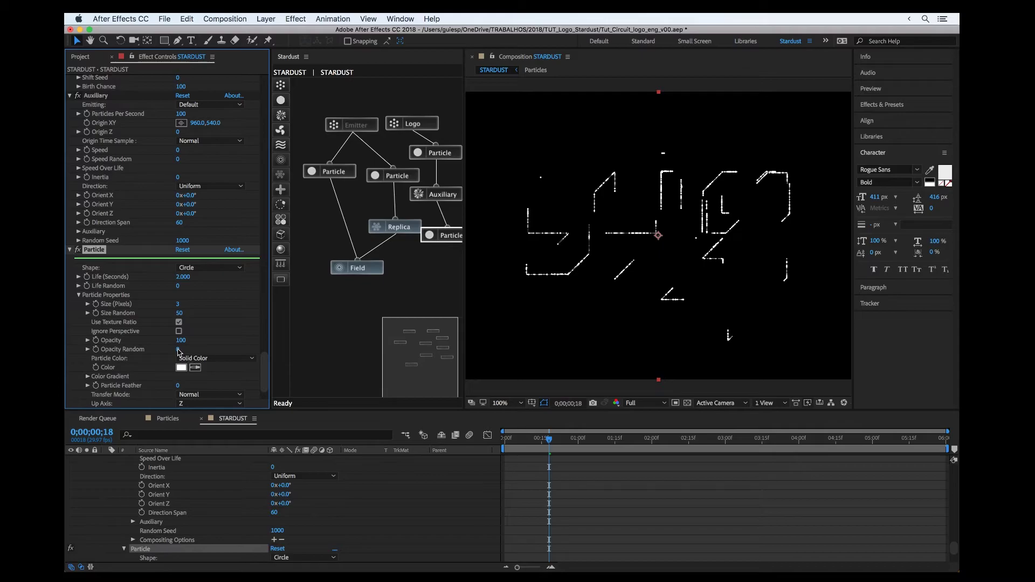
left_click(178, 349)
type("70")
key("Return")
Re-enable the grid Emitter node and move the current time to 0;00;02;20
left_click(353, 126)
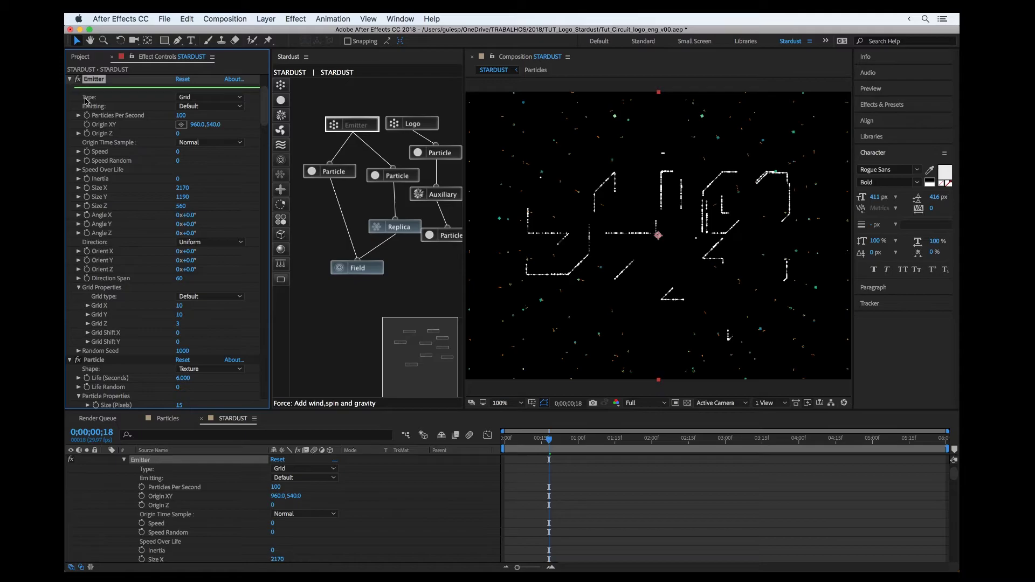
left_click_drag(548, 440, 700, 447)
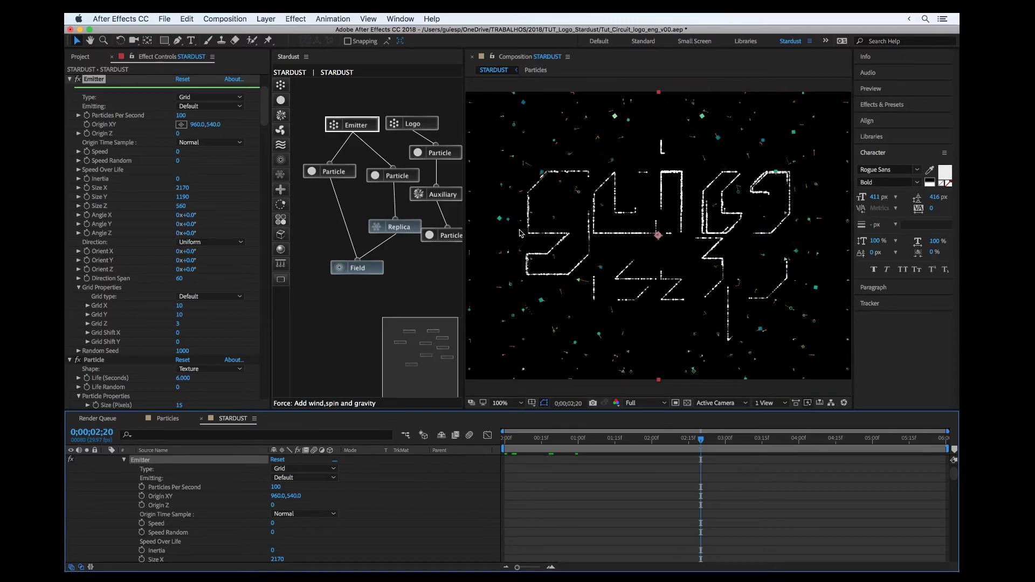
Color the Logo emitter's own Particle node with Random From Gradient, using the Color 14 gradient preset
left_click(433, 155)
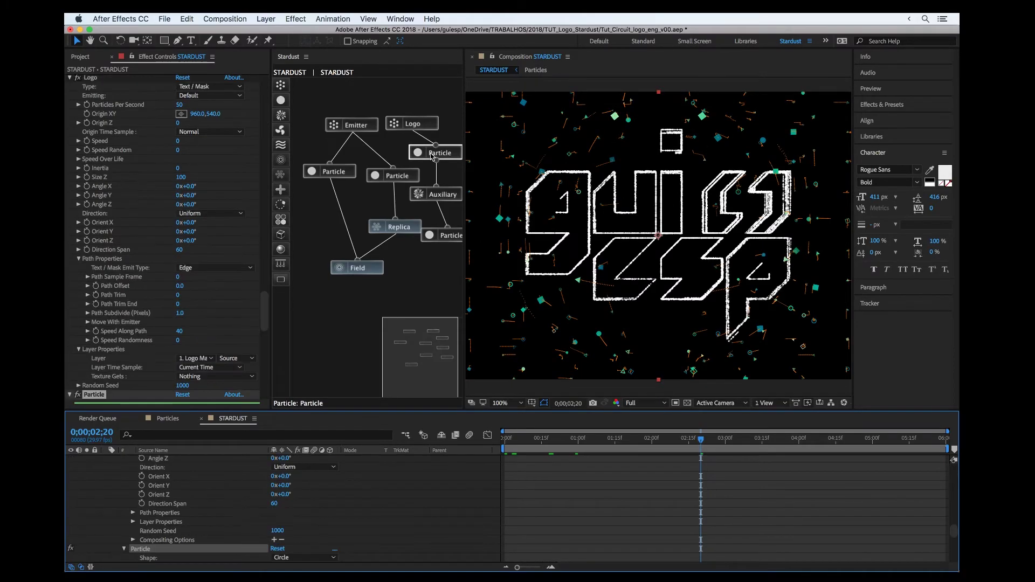
scroll(161, 286, "down", 10)
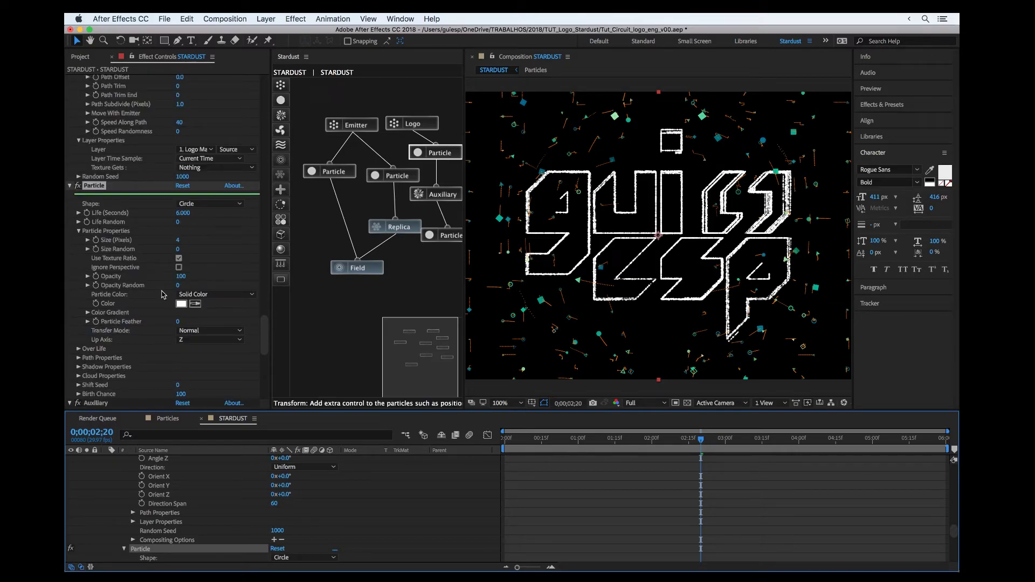
left_click(192, 294)
left_click(203, 325)
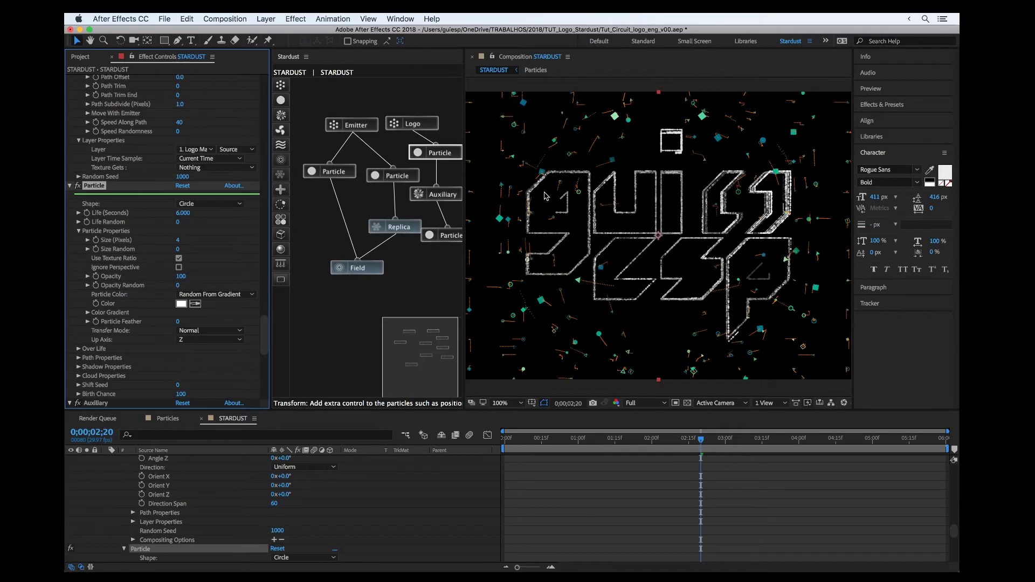
left_click(88, 314)
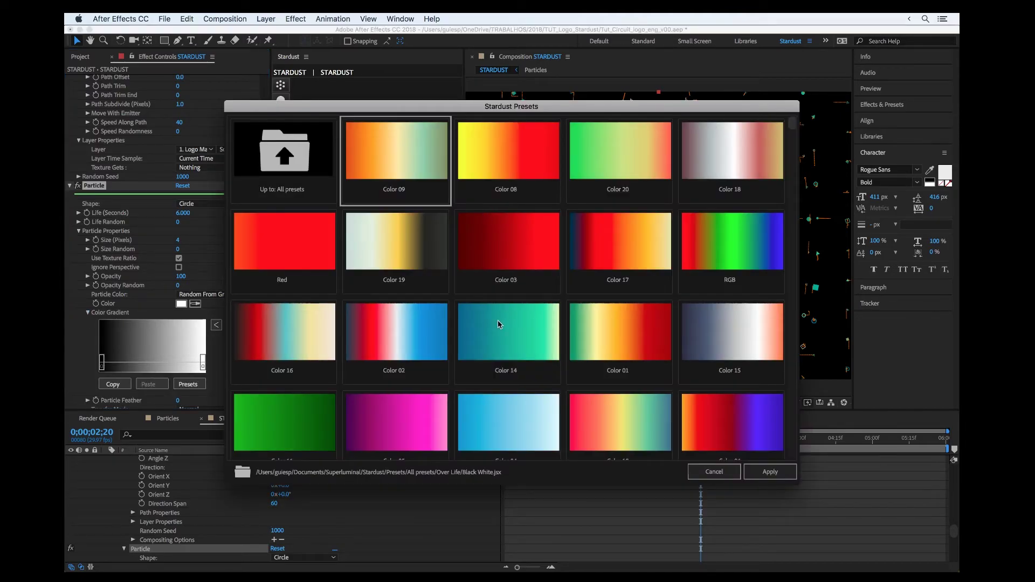
left_click(499, 324)
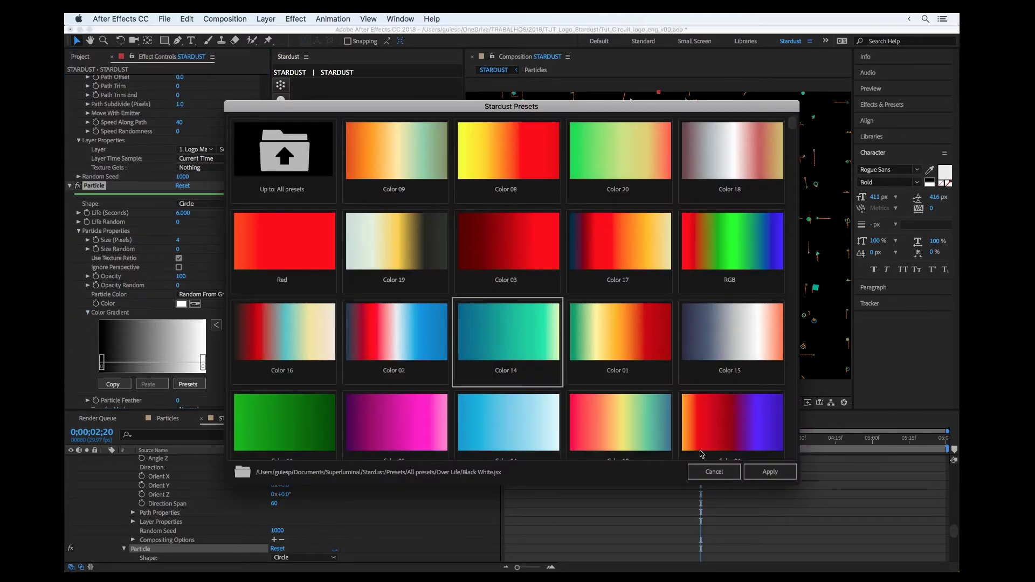
left_click(766, 472)
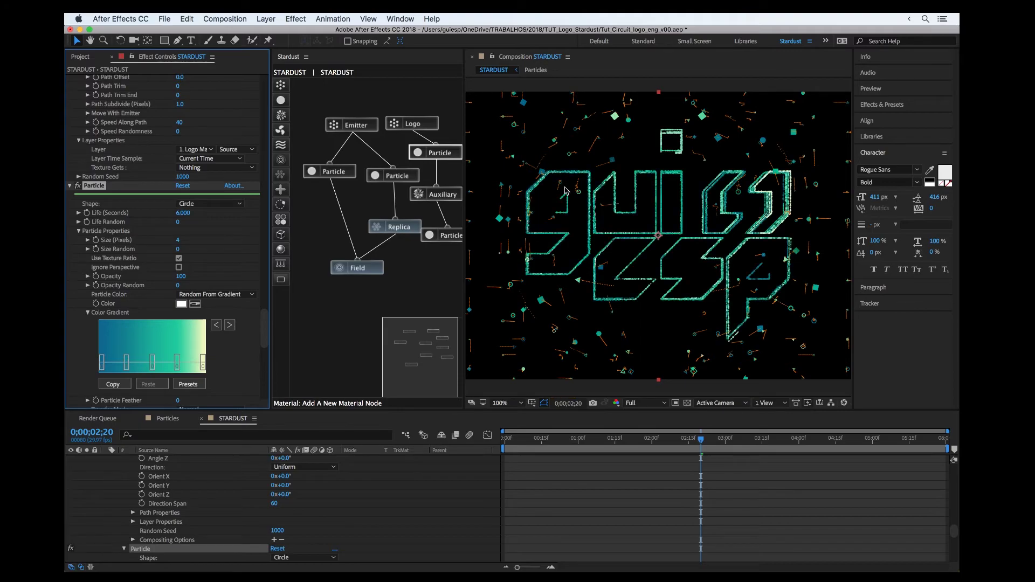
Collapse the STARDUST layer's properties, deselect the layer and move the current time to 0;00;03;28
scroll(176, 483, "up", 1)
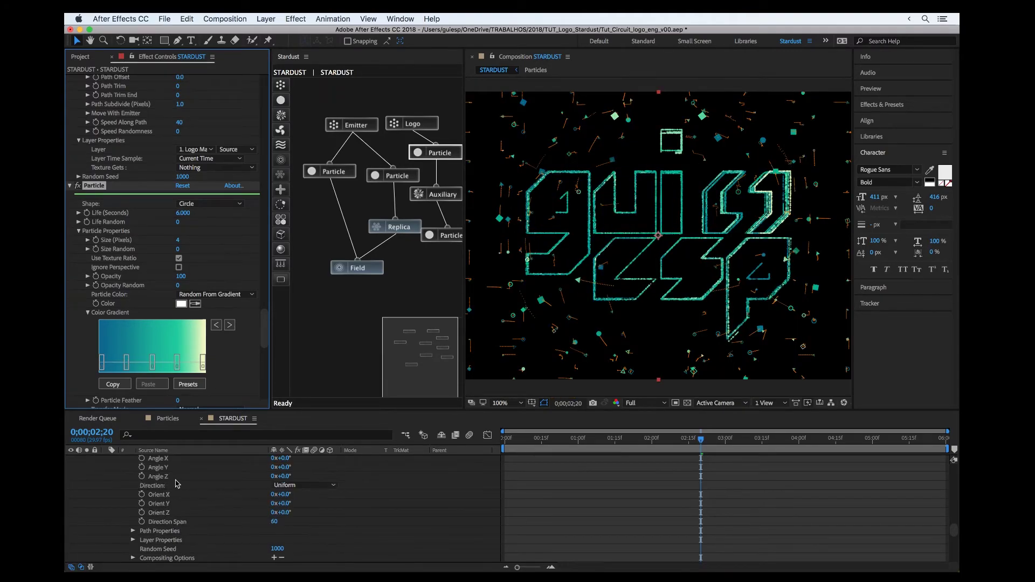
scroll(119, 481, "up", 5)
left_click(105, 469)
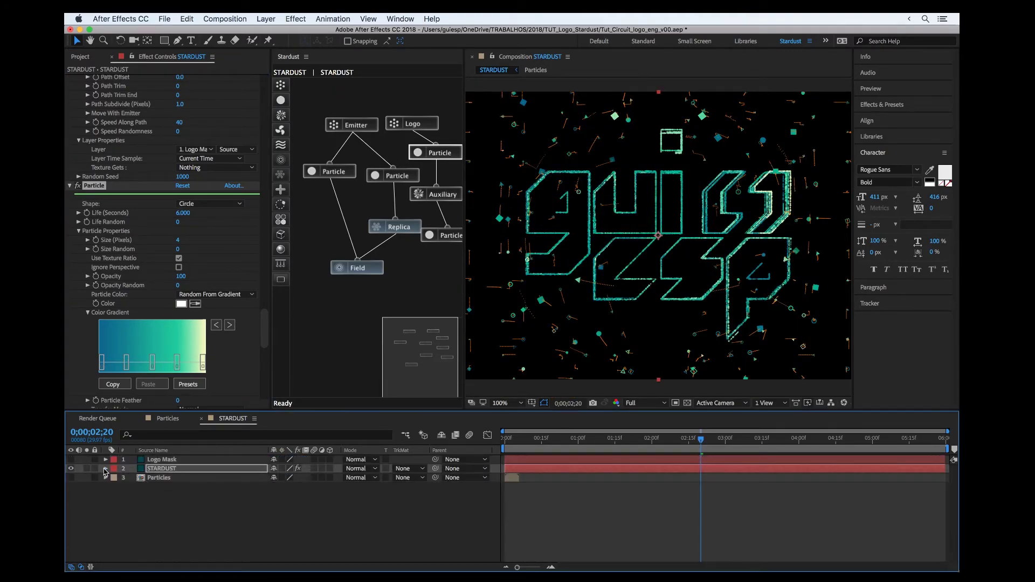
left_click(205, 525)
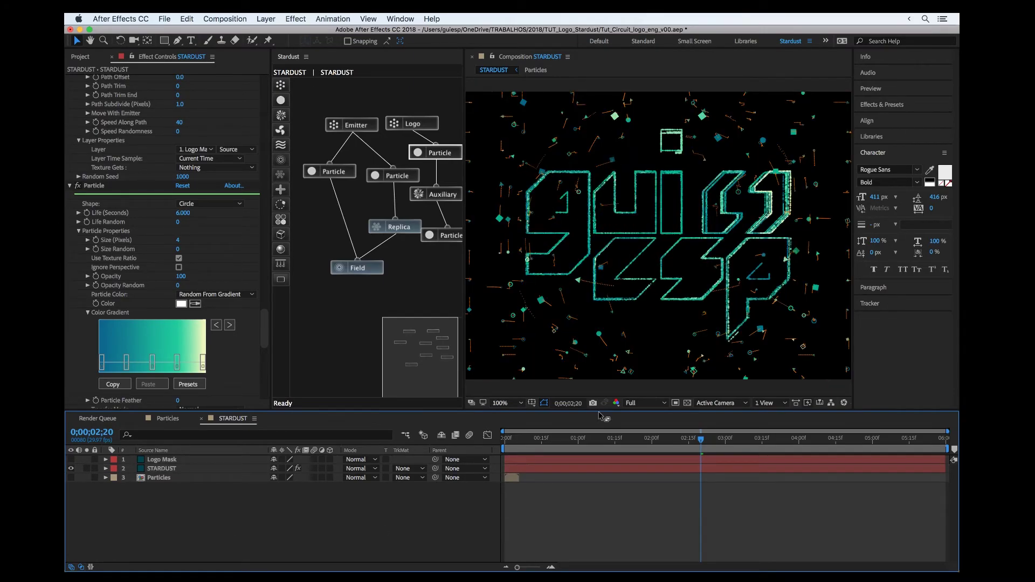
left_click_drag(561, 434, 794, 443)
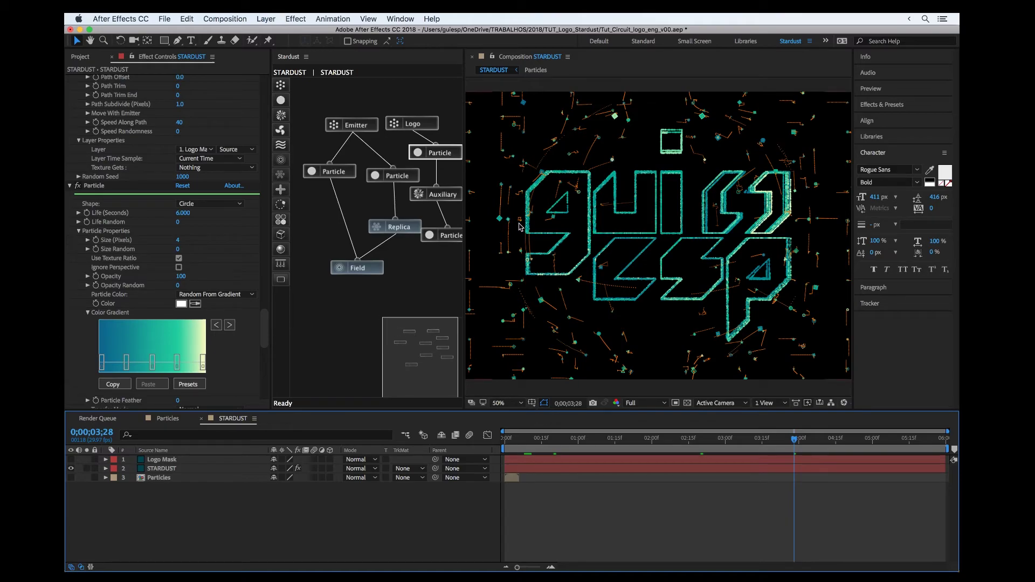
scroll(550, 245, "up", 2)
Create a 1920 × 1080 px deep cyan solid and place it beneath all other layers as the background
right_click(240, 490)
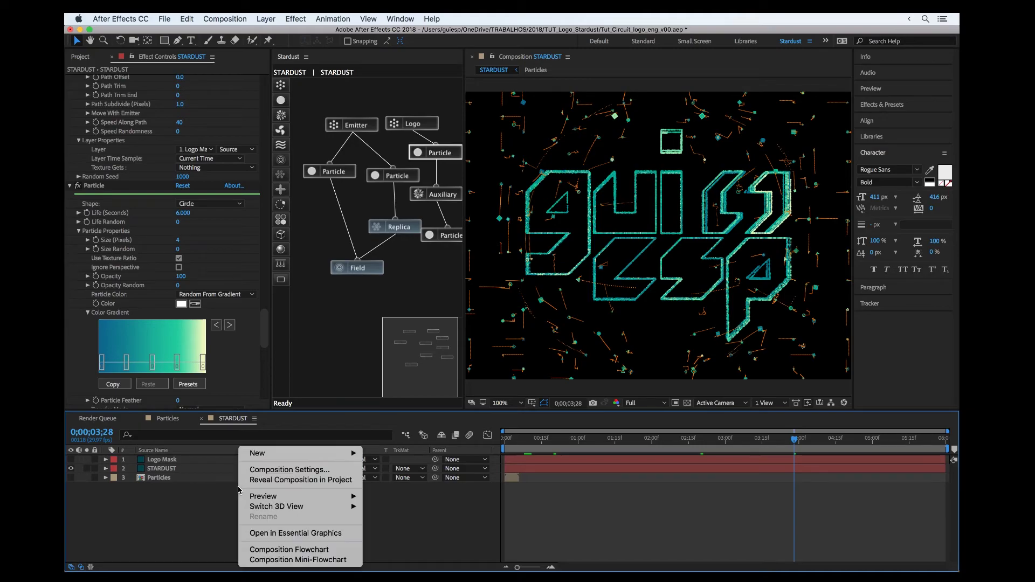
left_click(198, 506)
right_click(223, 540)
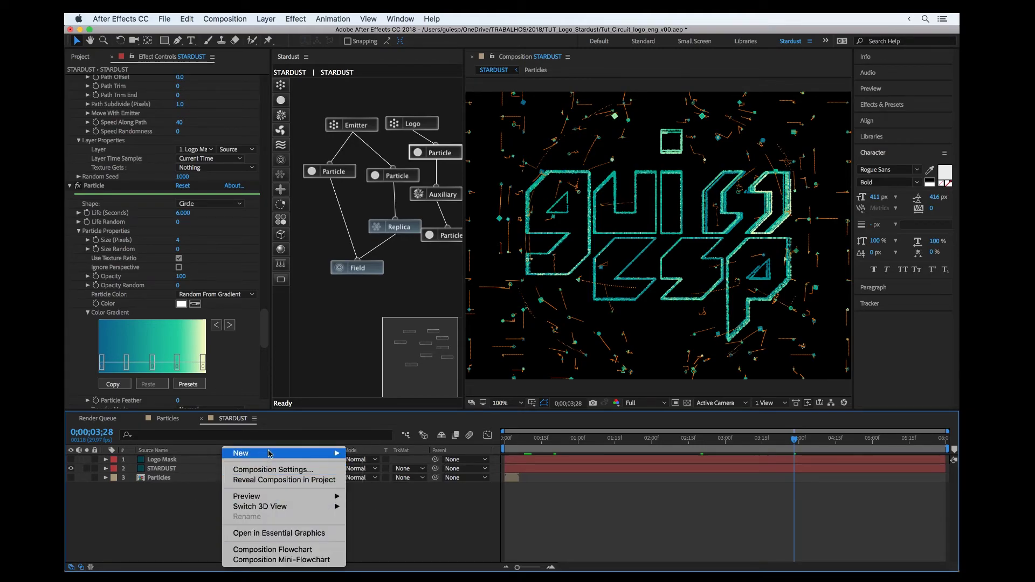
mouse_move(270, 455)
left_click(370, 483)
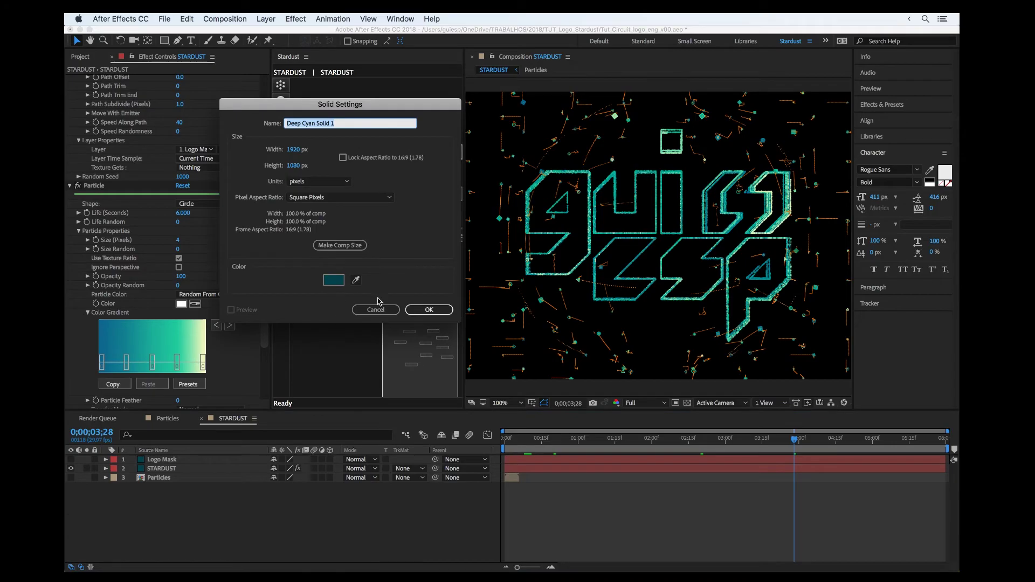
left_click(432, 309)
left_click_drag(172, 461, 178, 511)
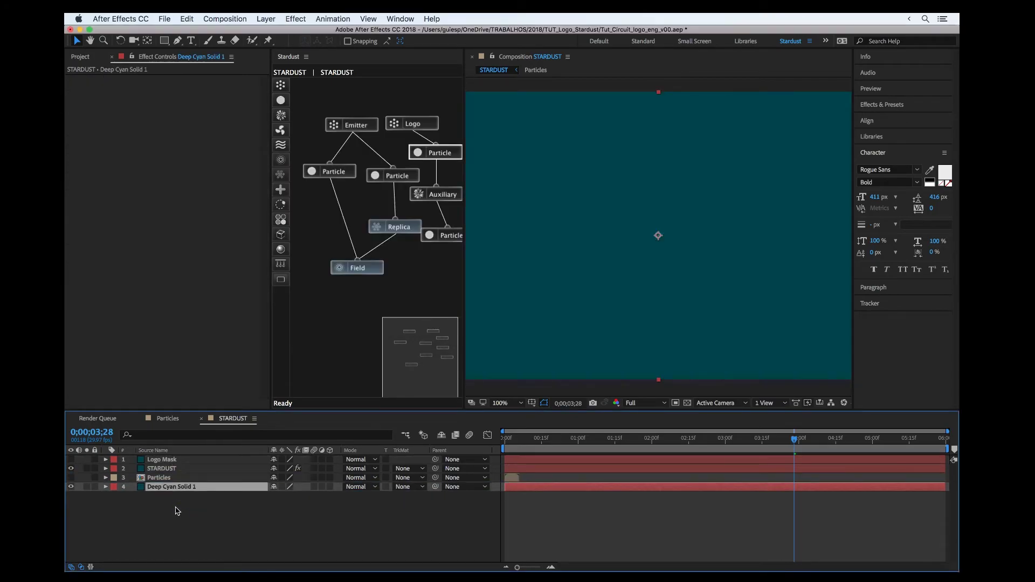
Apply a Fill effect to the background solid and set its color to a very dark green
right_click(140, 152)
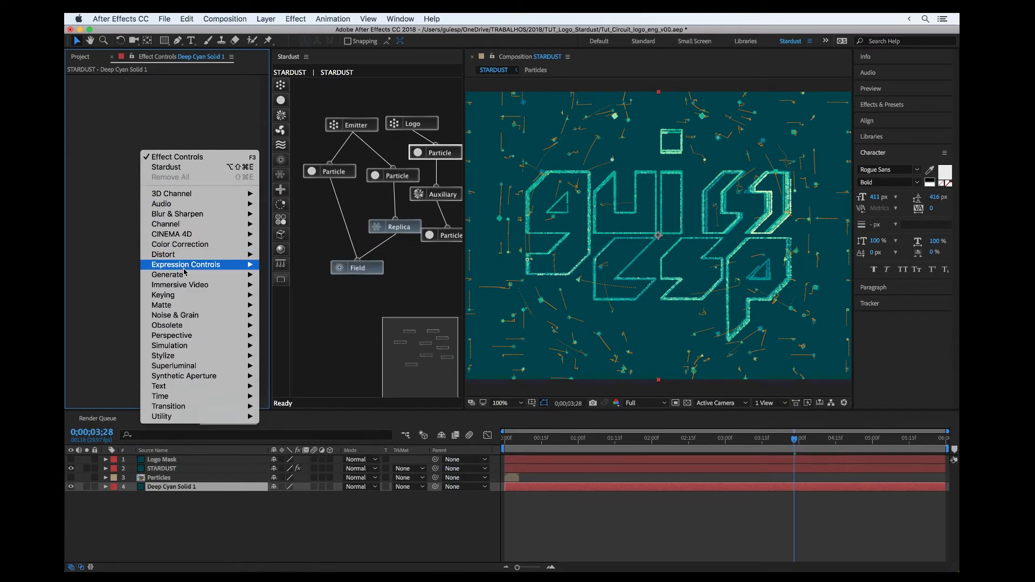
mouse_move(184, 269)
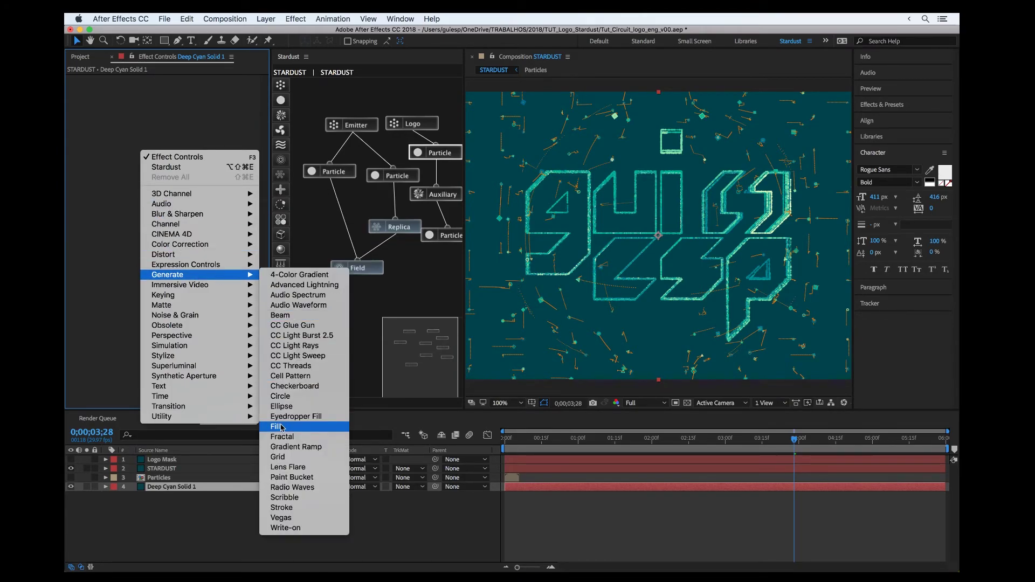
left_click(291, 426)
left_click(182, 107)
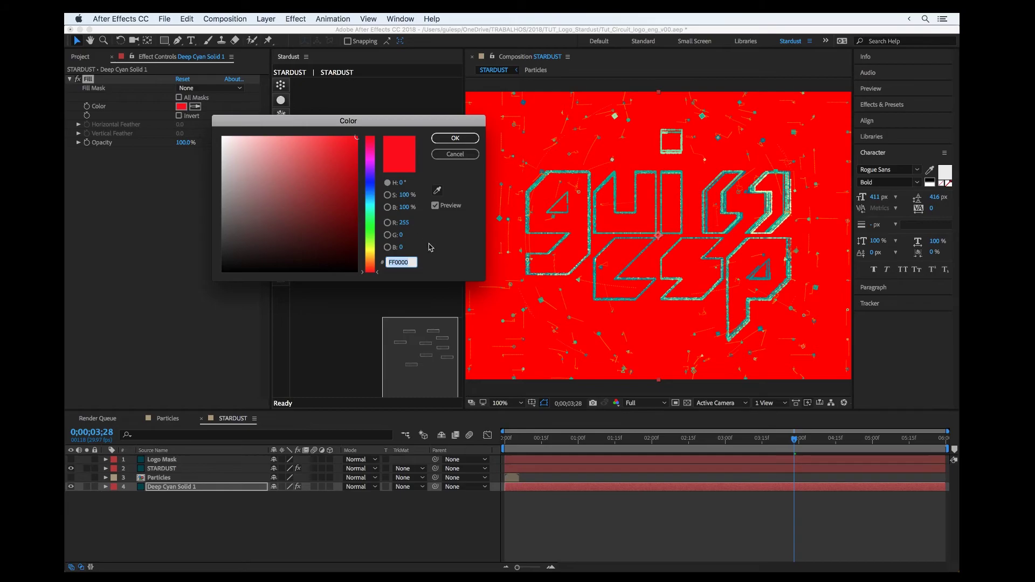
left_click_drag(369, 230, 373, 211)
left_click_drag(358, 258, 360, 254)
left_click(447, 153)
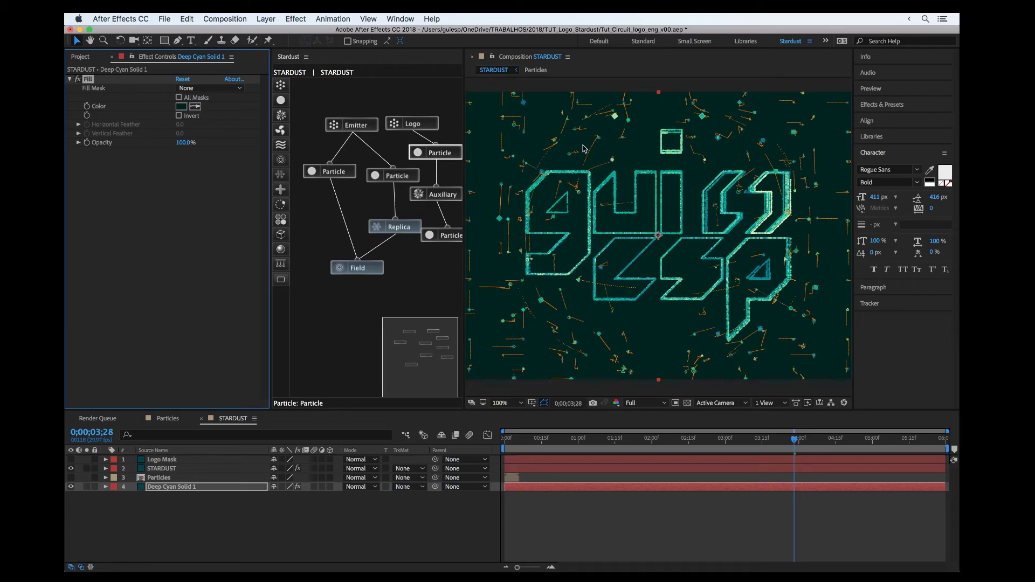
Add a new adjustment layer to the STARDUST composition with no layer selected
key("comma")
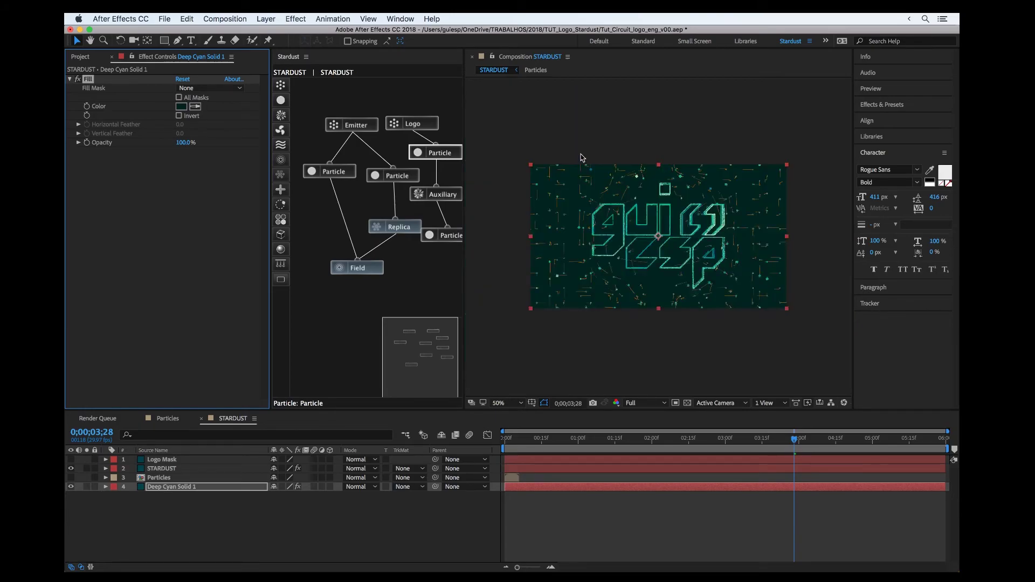
left_click(261, 503)
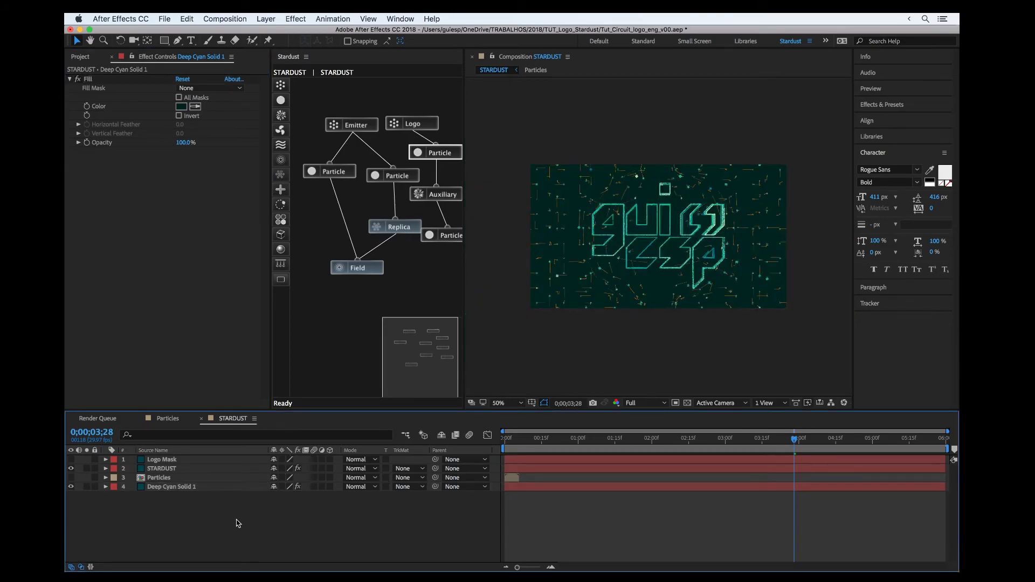
right_click(287, 519)
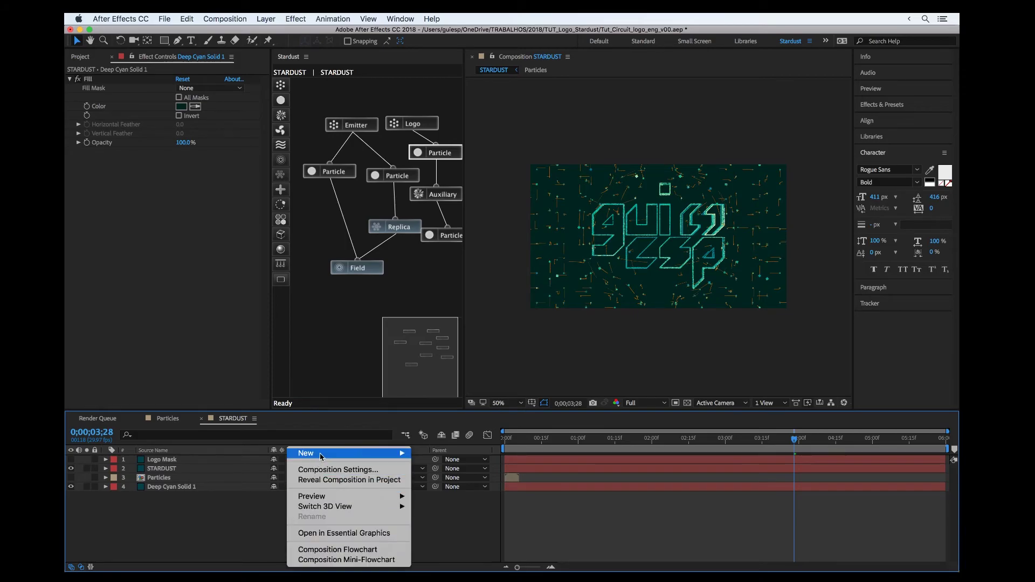
mouse_move(324, 456)
left_click(452, 530)
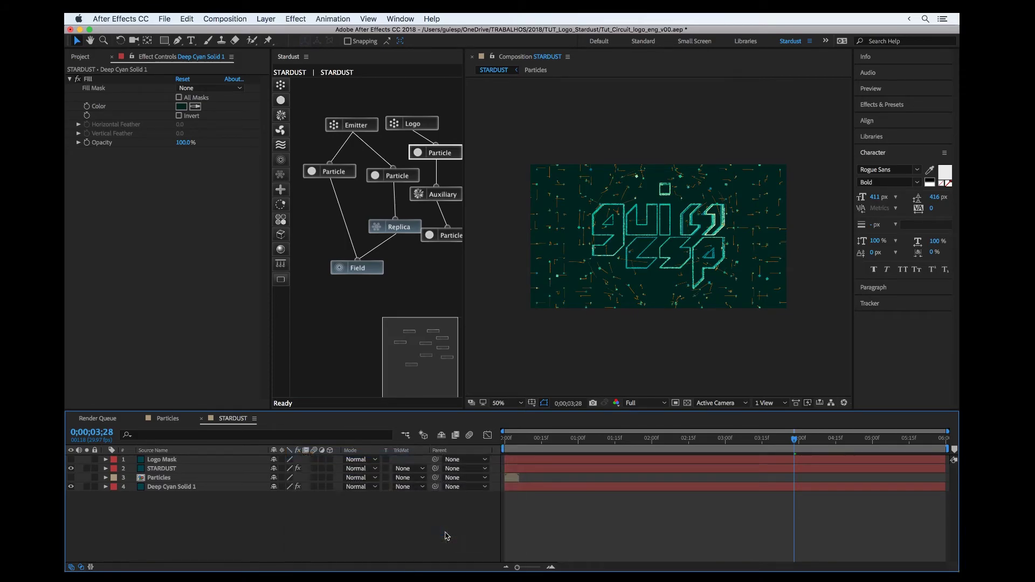
Rename the new adjustment layer to GLOW
key("Return")
type("G")
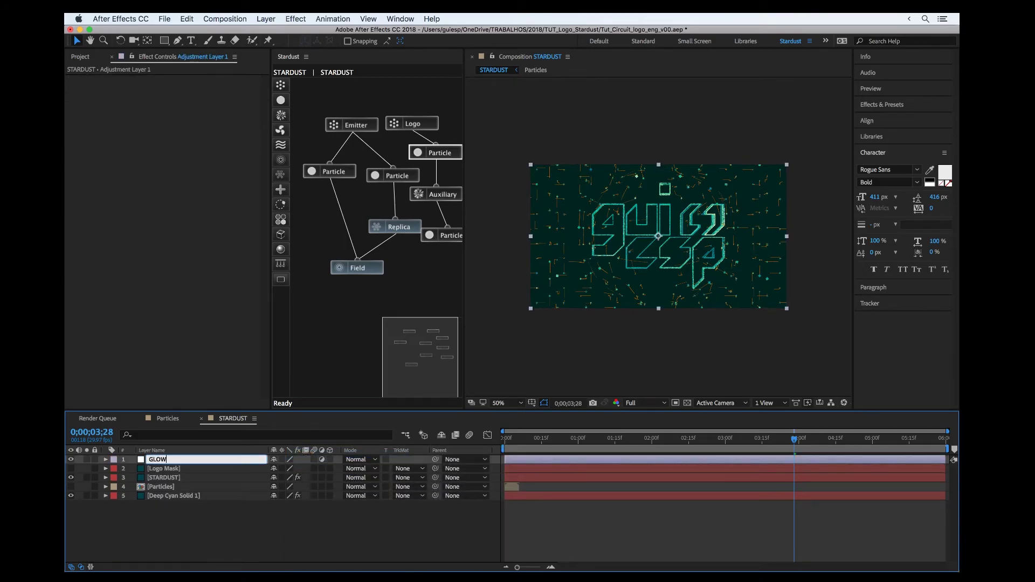
type("LOW")
key("Return")
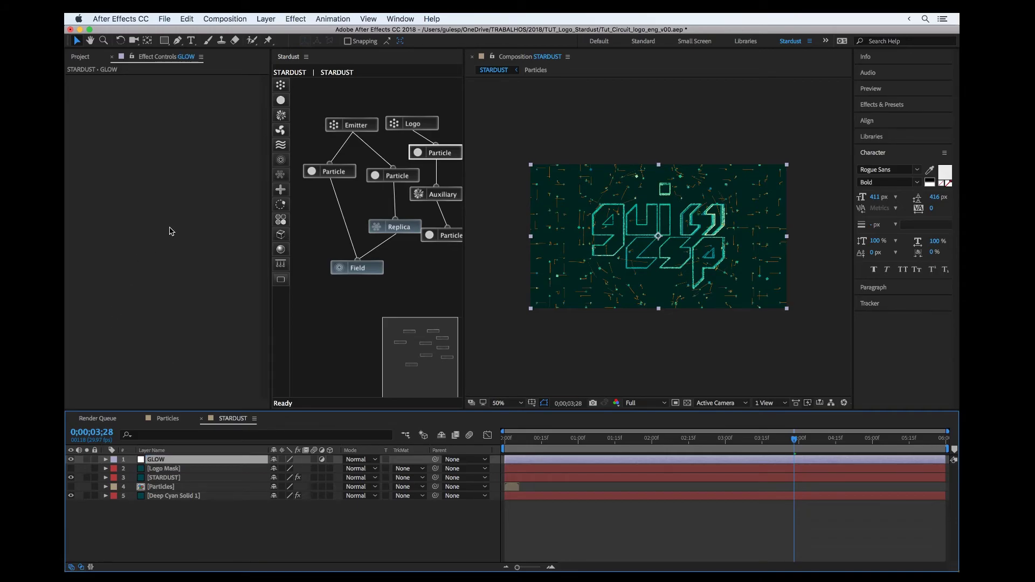
Apply the Stylize Glow effect to the GLOW adjustment layer
right_click(170, 232)
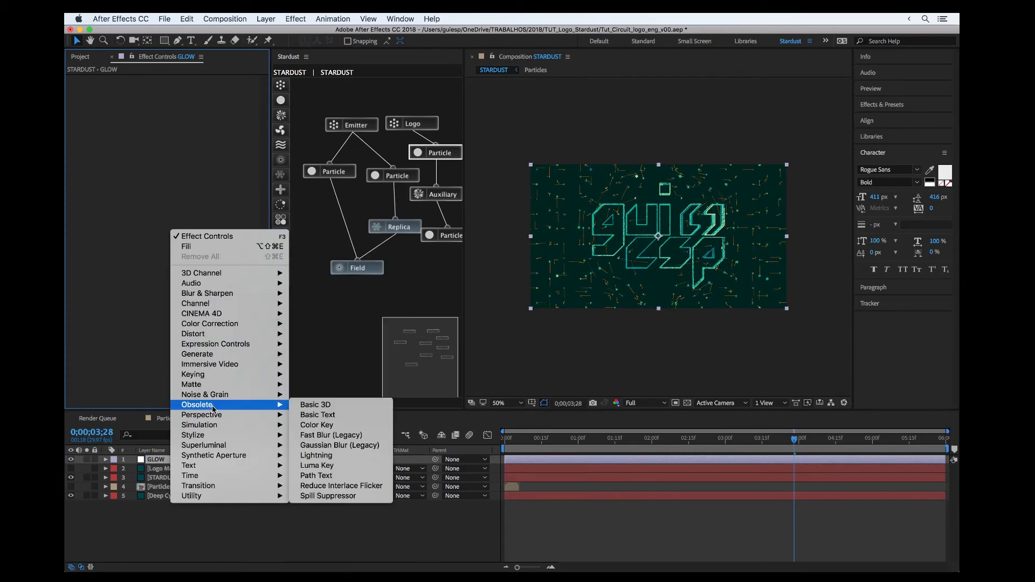
mouse_move(215, 436)
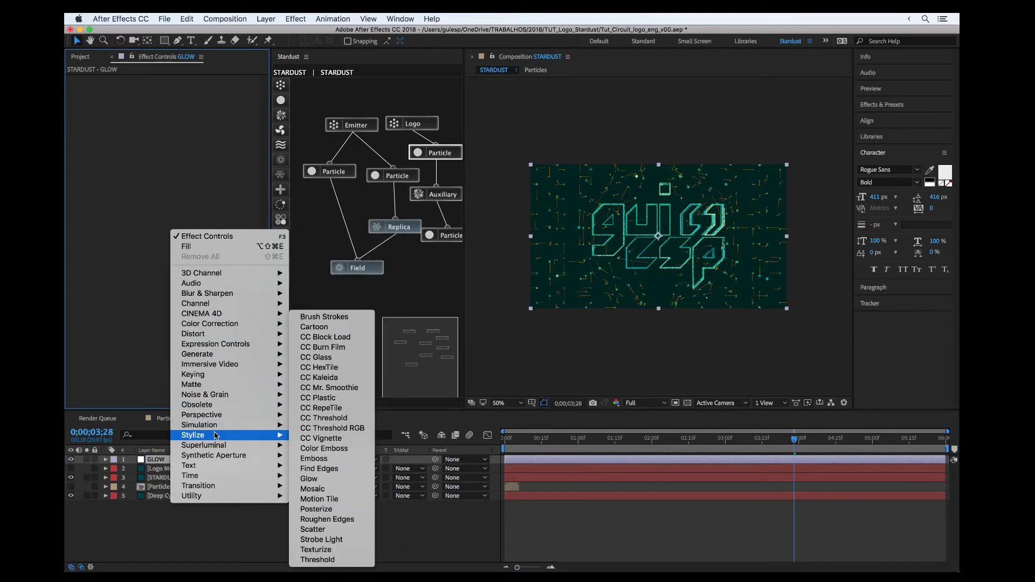
left_click(313, 479)
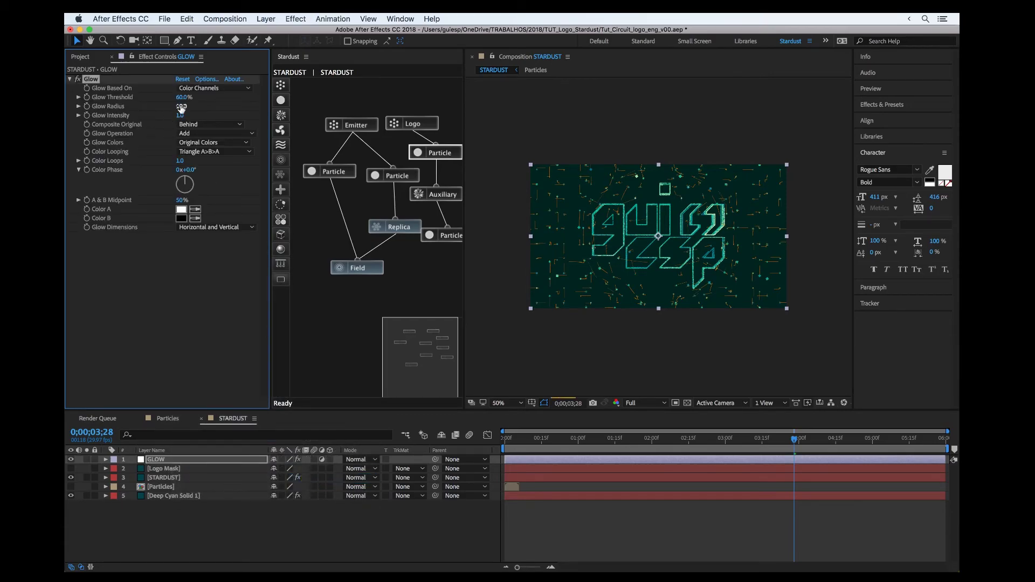
Set the Glow effect's intensity to 0.5 and its radius to 250
left_click(181, 106)
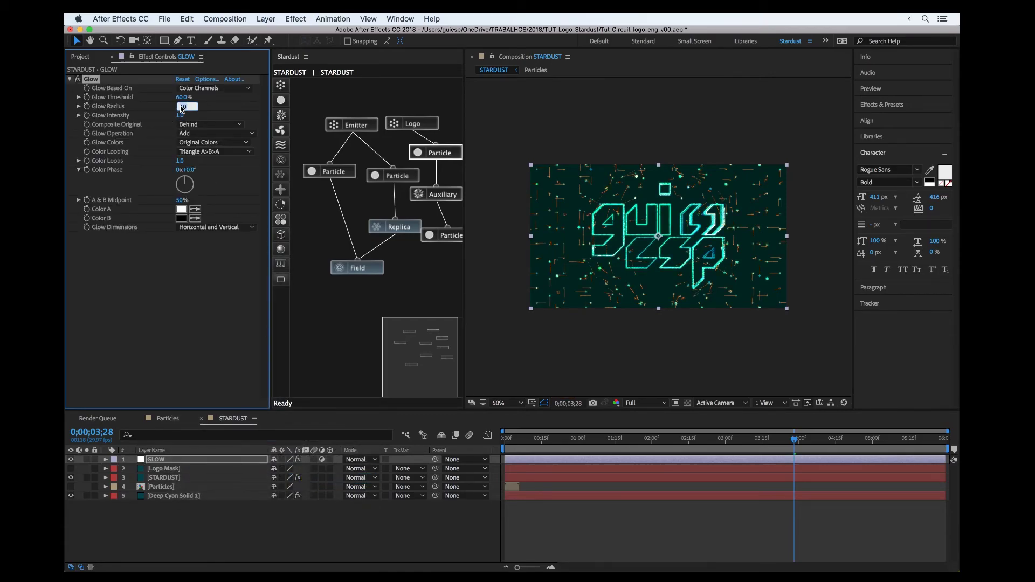
left_click(181, 116)
key("shift+Tab")
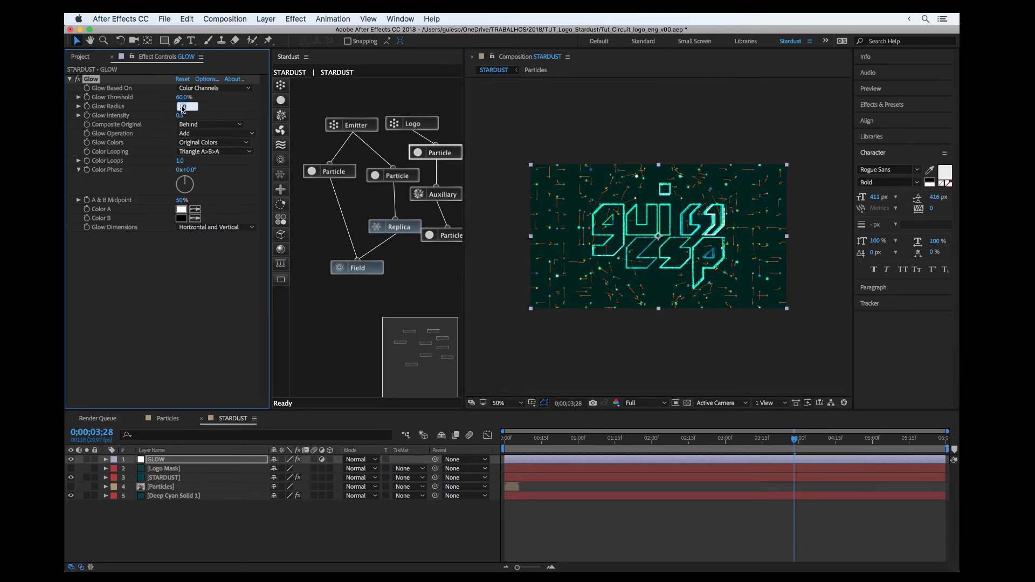
type("1400")
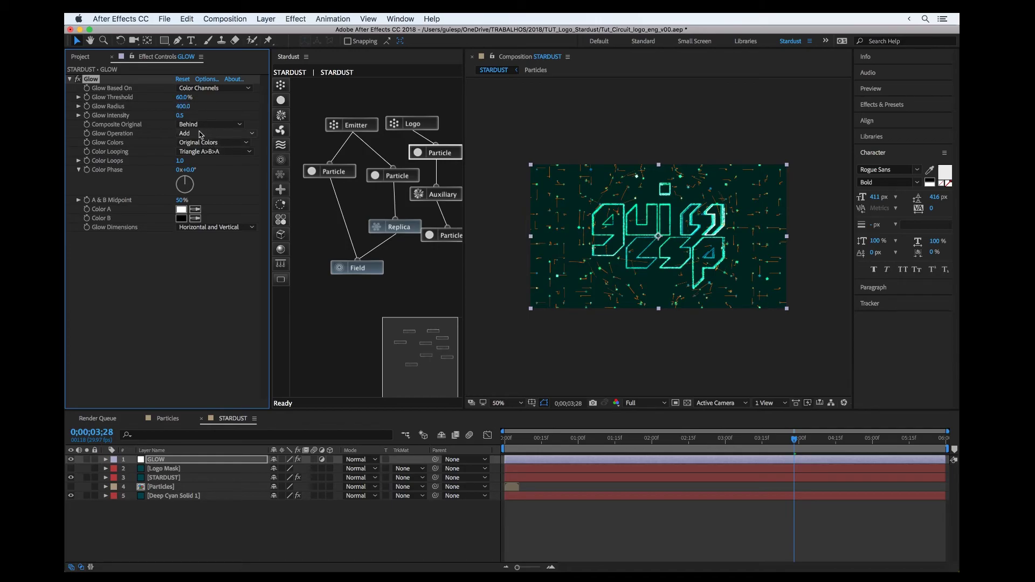
key("BackSpace")
key("BackSpace")
key("BackSpace")
key("BackSpace")
type("2")
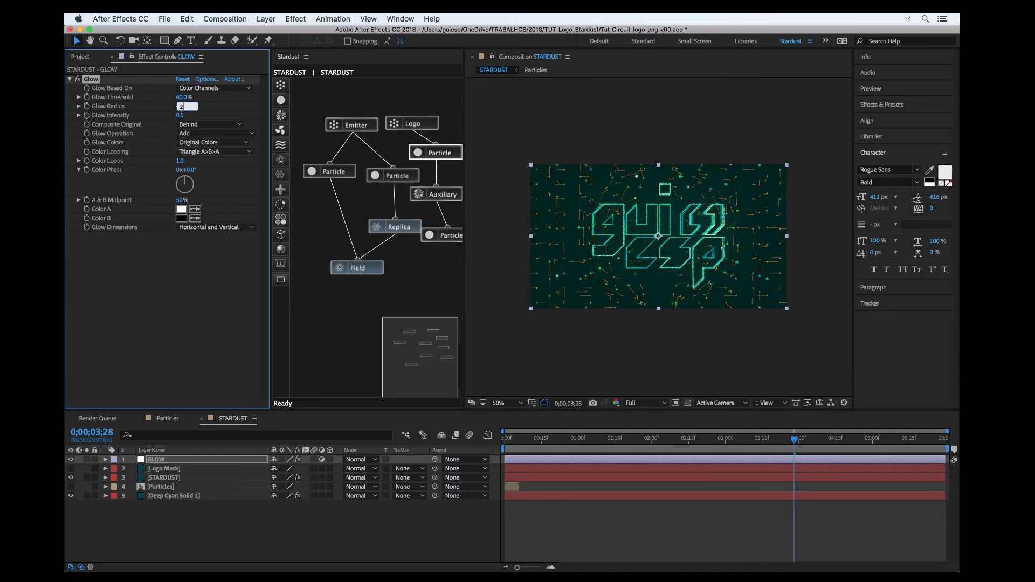
type("50")
key("Return")
Duplicate the Glow effect, raise the copy's radius to 304 and deselect the GLOW layer
key("super+d")
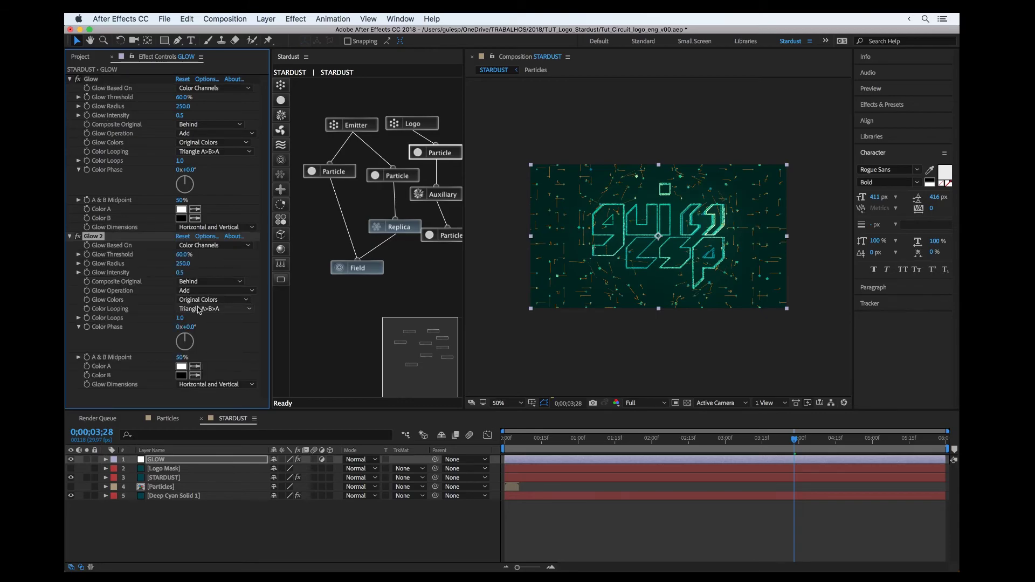
left_click_drag(184, 264, 207, 260)
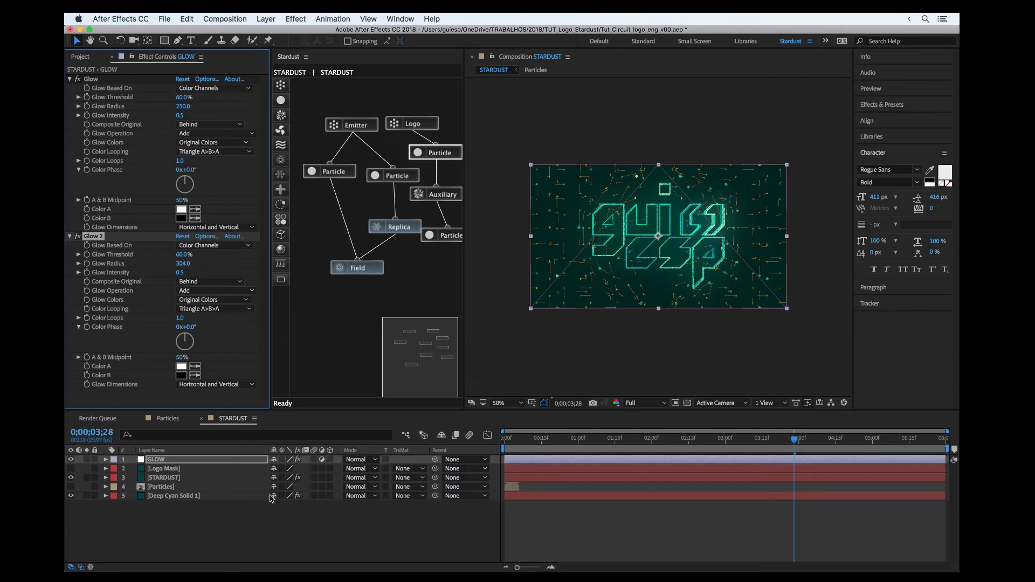
left_click(267, 527)
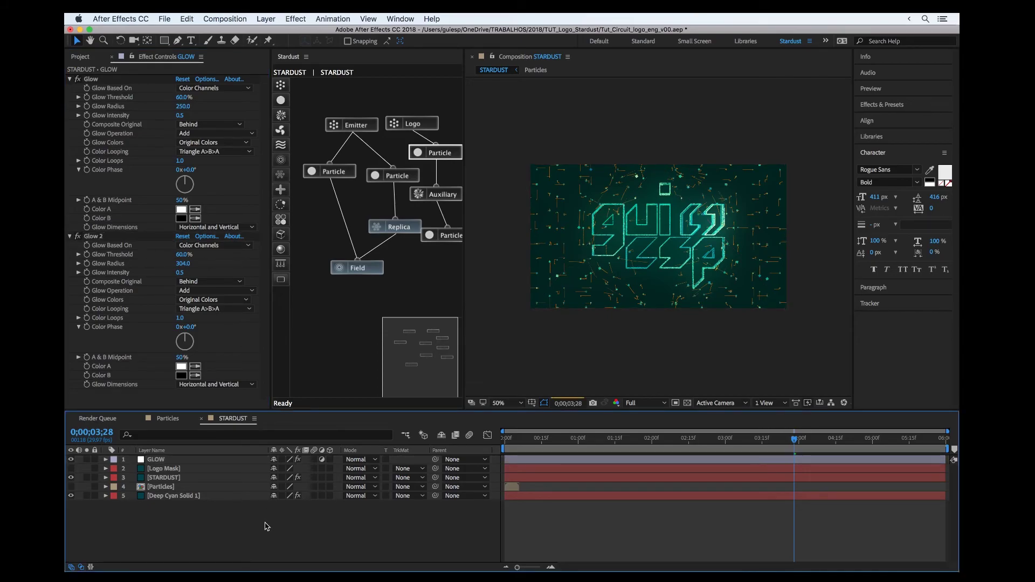
Add another adjustment layer to the STARDUST composition and name it OPTICS
right_click(264, 525)
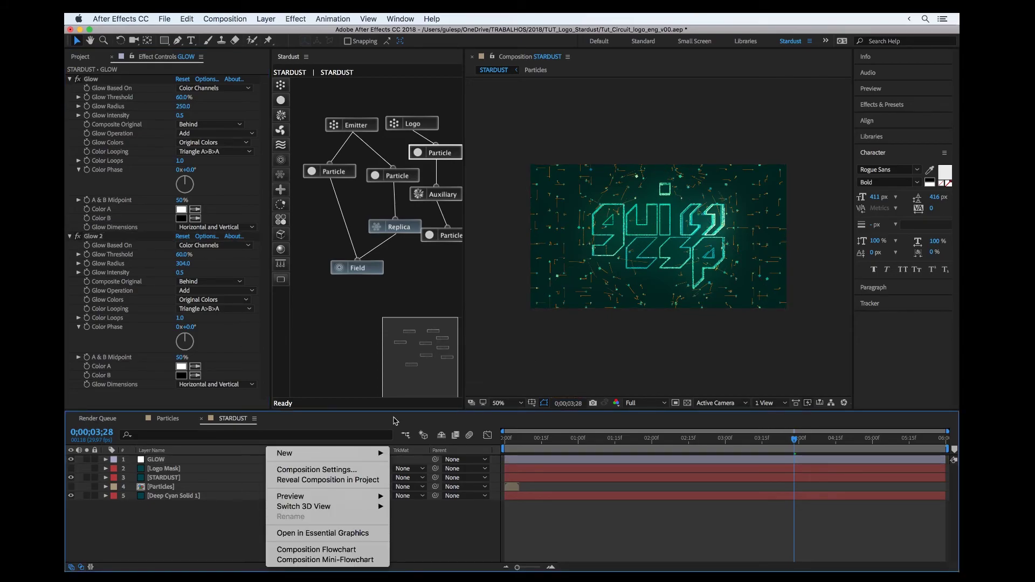
mouse_move(337, 454)
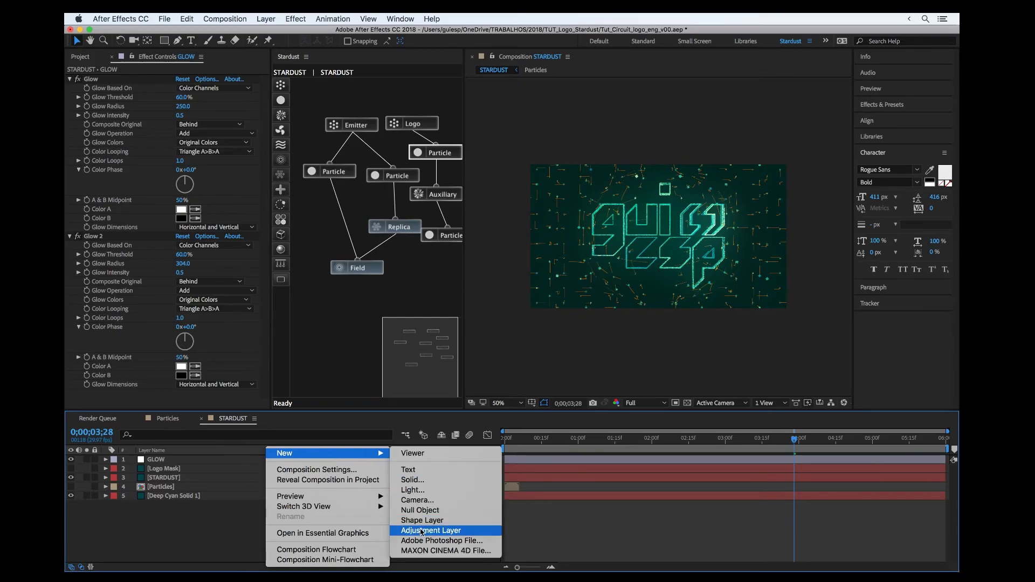
left_click(426, 531)
key("Return")
type("OPTICS")
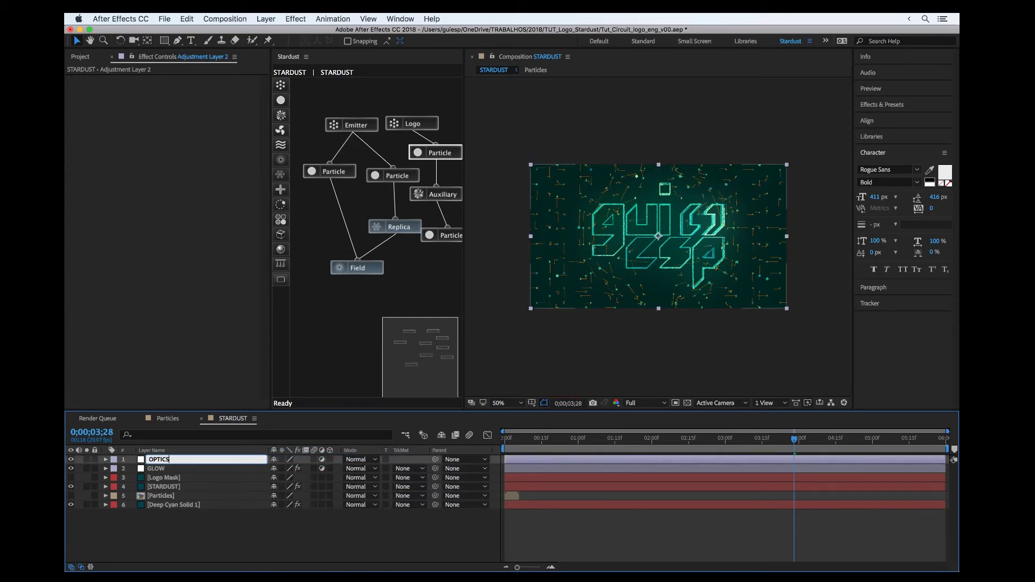
key("Return")
Apply the Optics Compensation distortion effect to the OPTICS layer
right_click(146, 177)
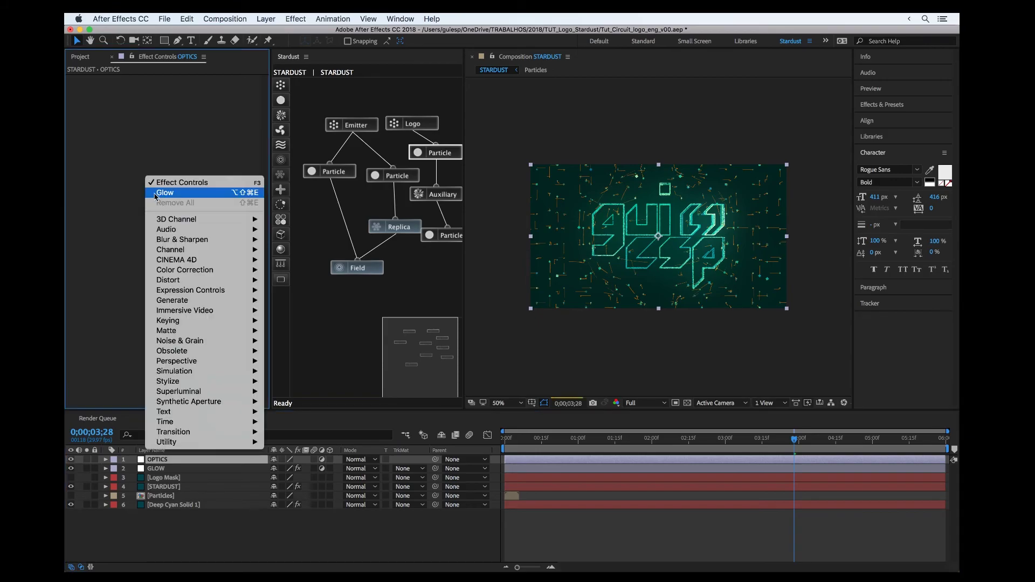
mouse_move(205, 239)
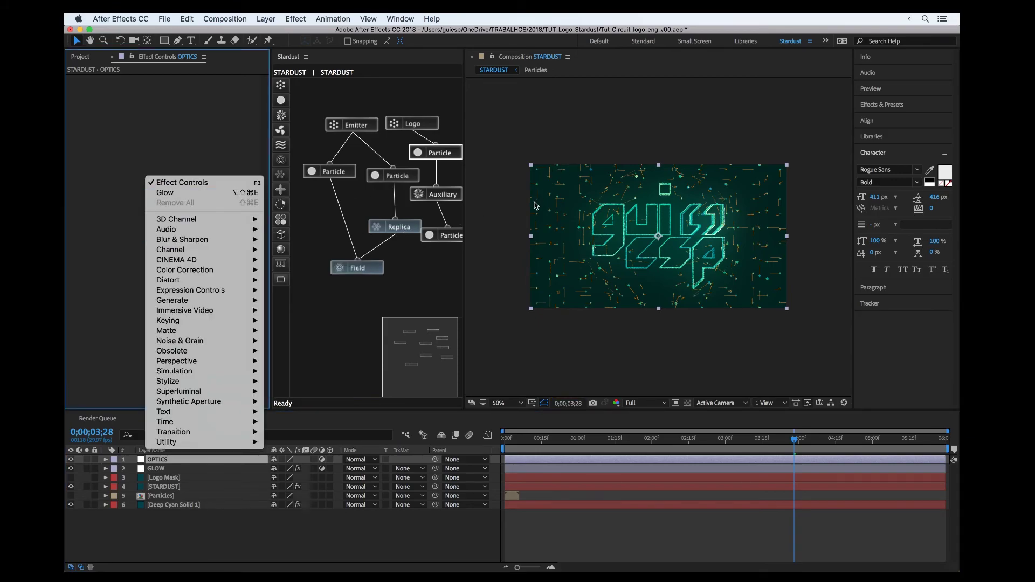
mouse_move(194, 333)
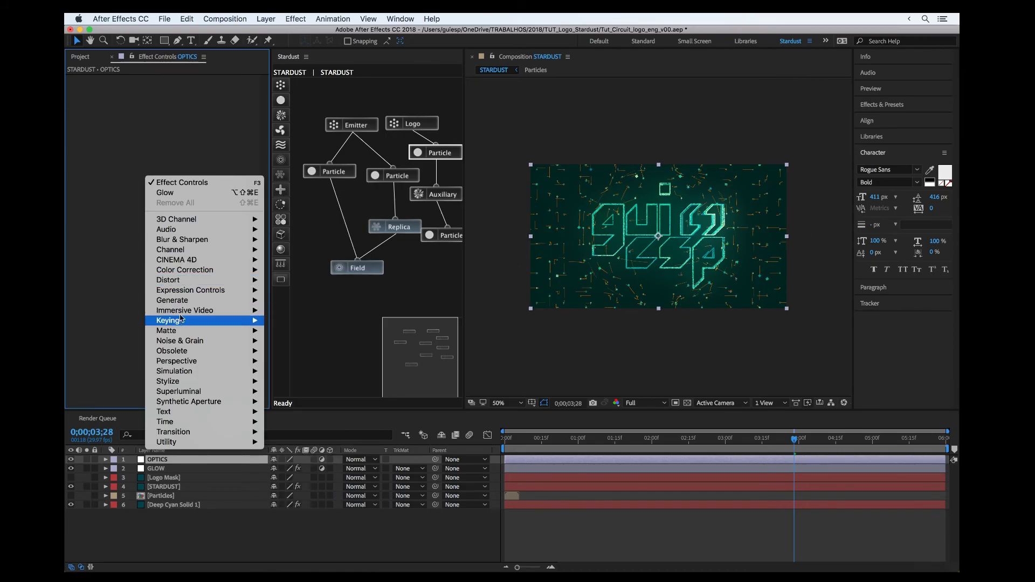
mouse_move(209, 281)
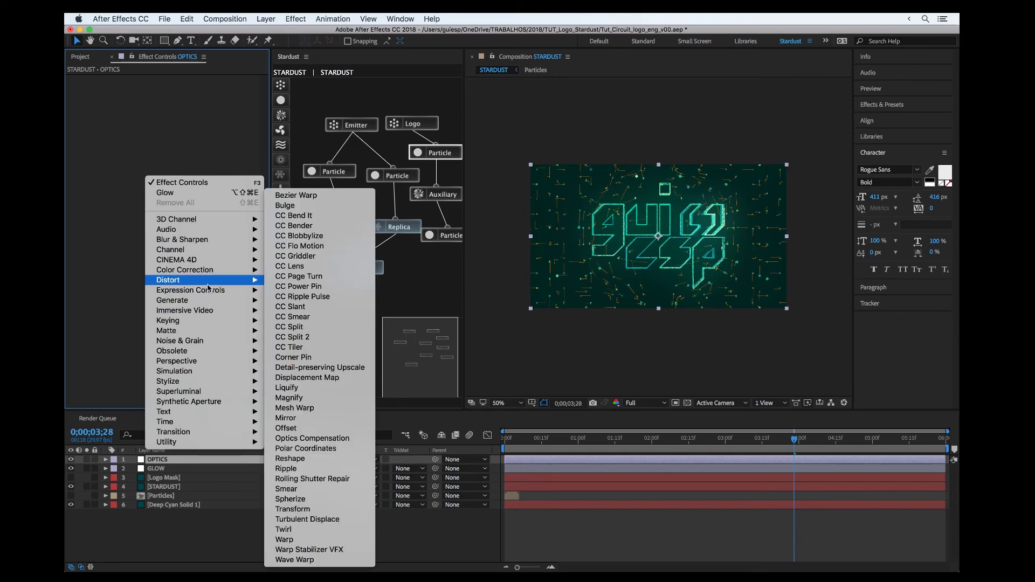
left_click(312, 438)
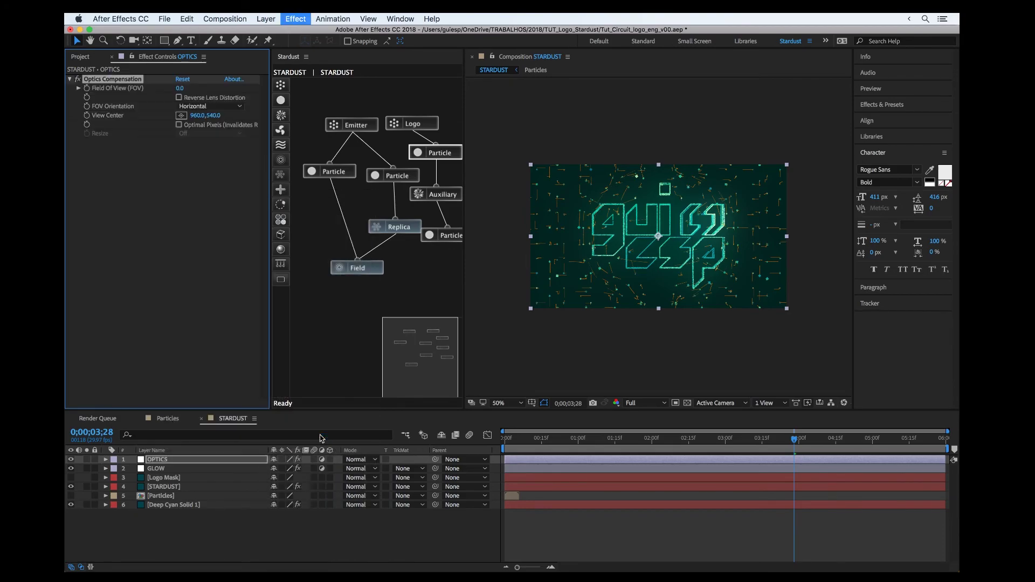
Turn on Reverse Lens Distortion for Optics Compensation and set its Field Of View to 50
left_click(179, 97)
left_click(181, 88)
type("7")
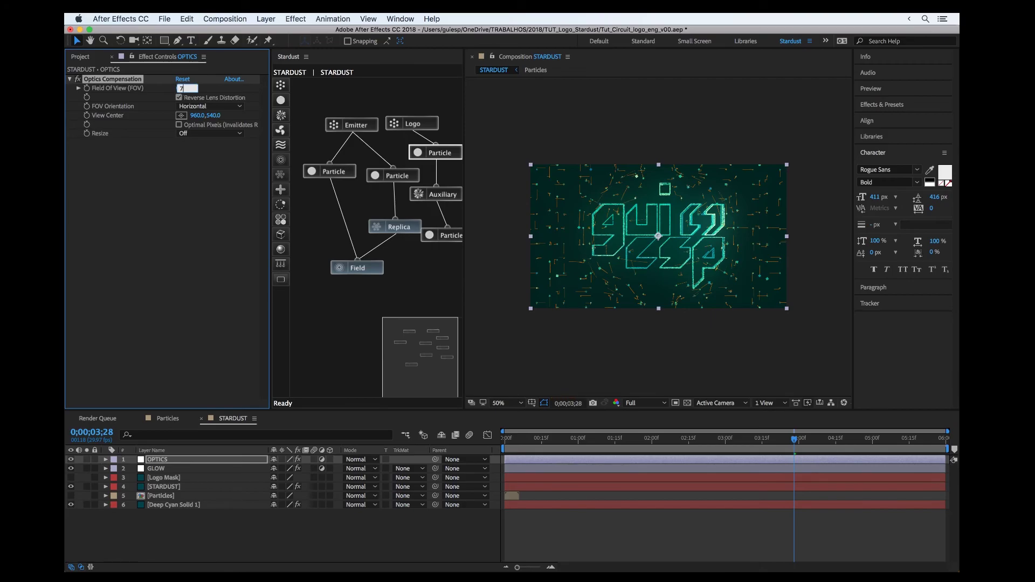
type("0")
key("Return")
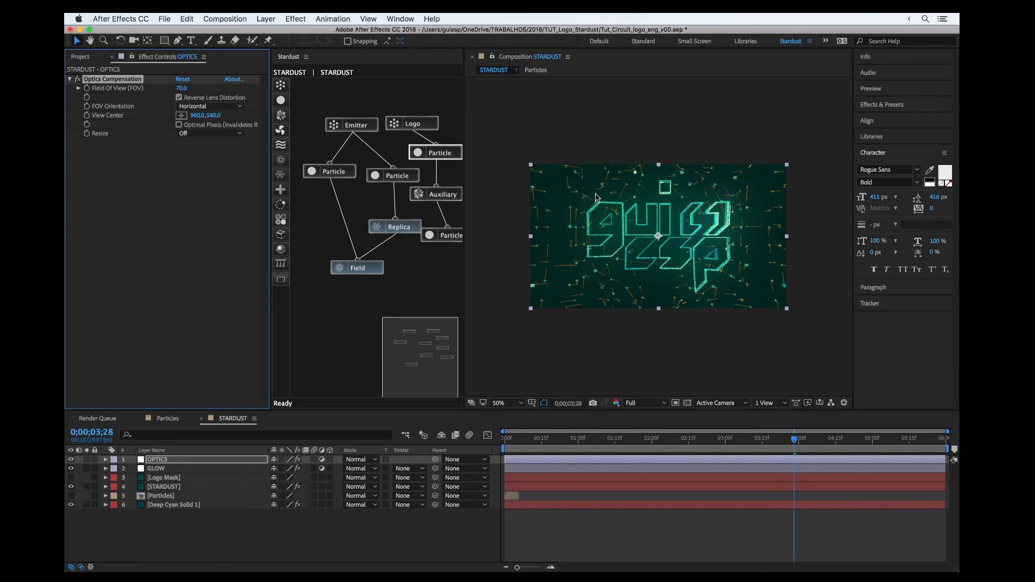
left_click(181, 88)
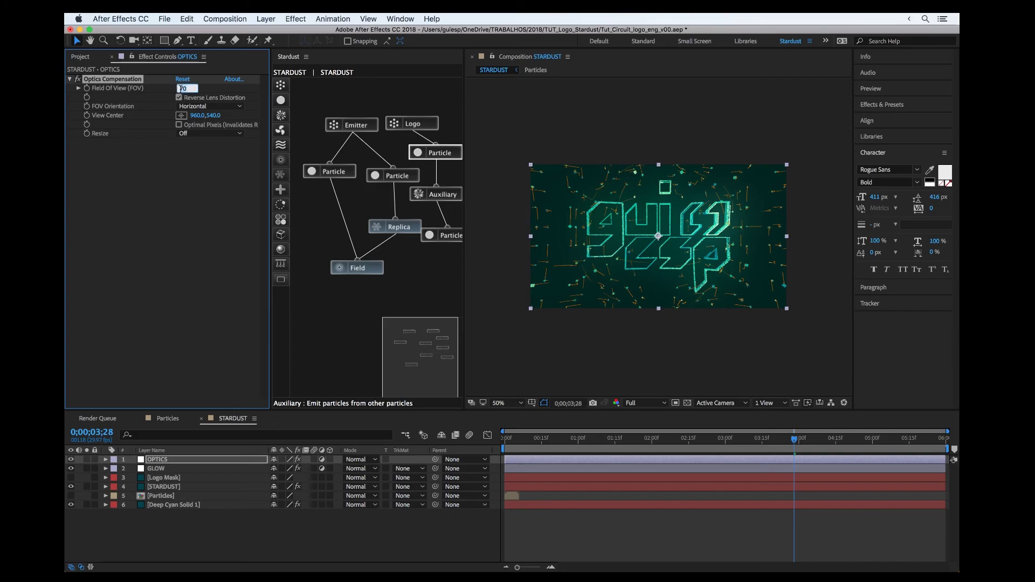
key("Return")
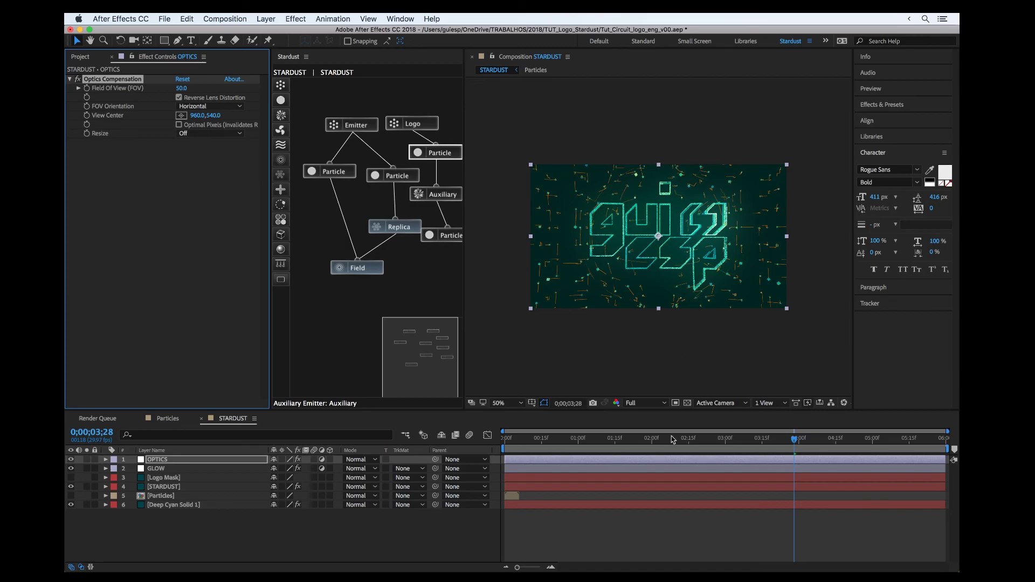
Move the current time to 0;00;00;07 and scale the Logo Mask layer to 74%
left_click_drag(537, 444, 521, 443)
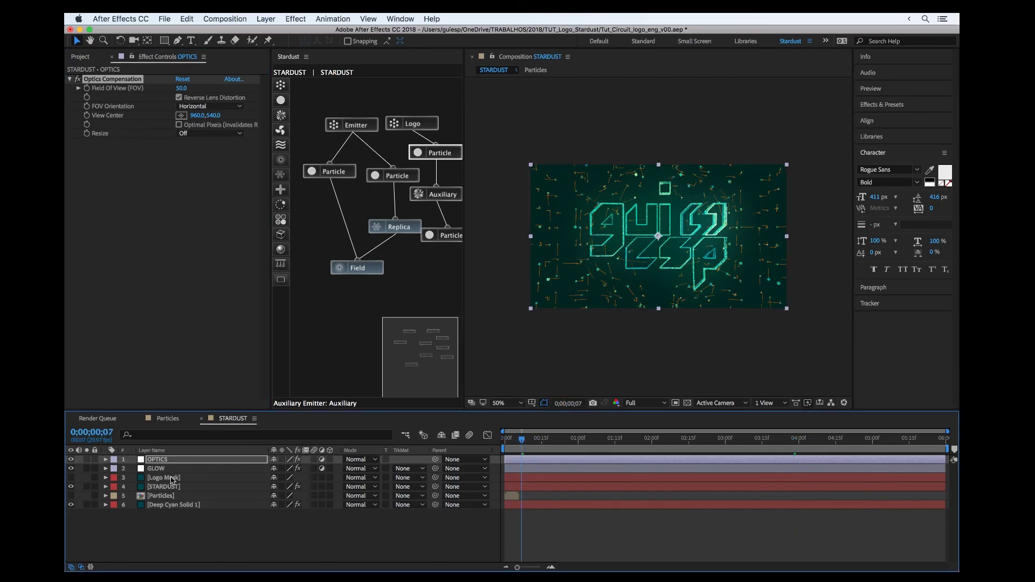
left_click(173, 478)
key("s")
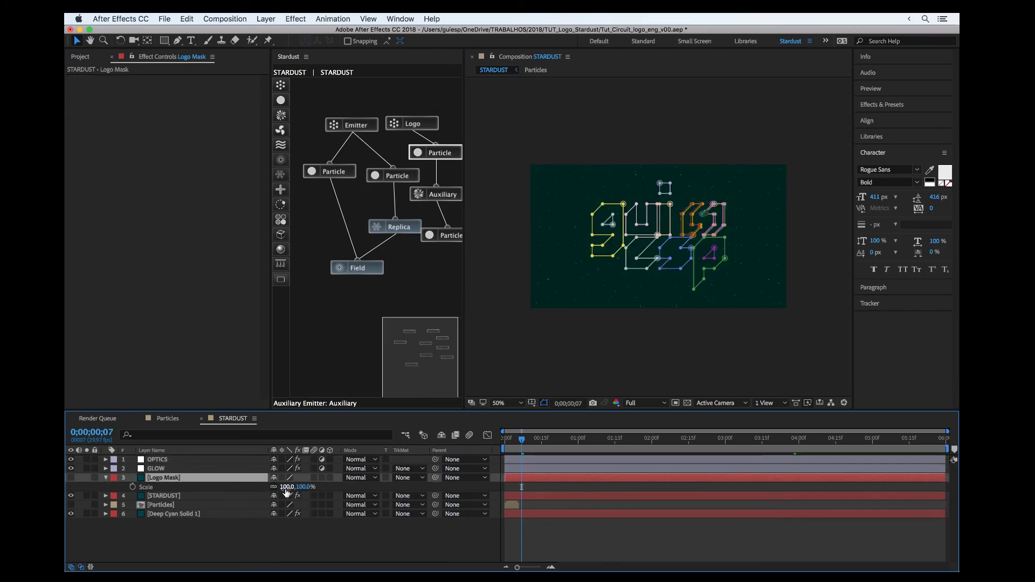
left_click_drag(287, 487, 280, 488)
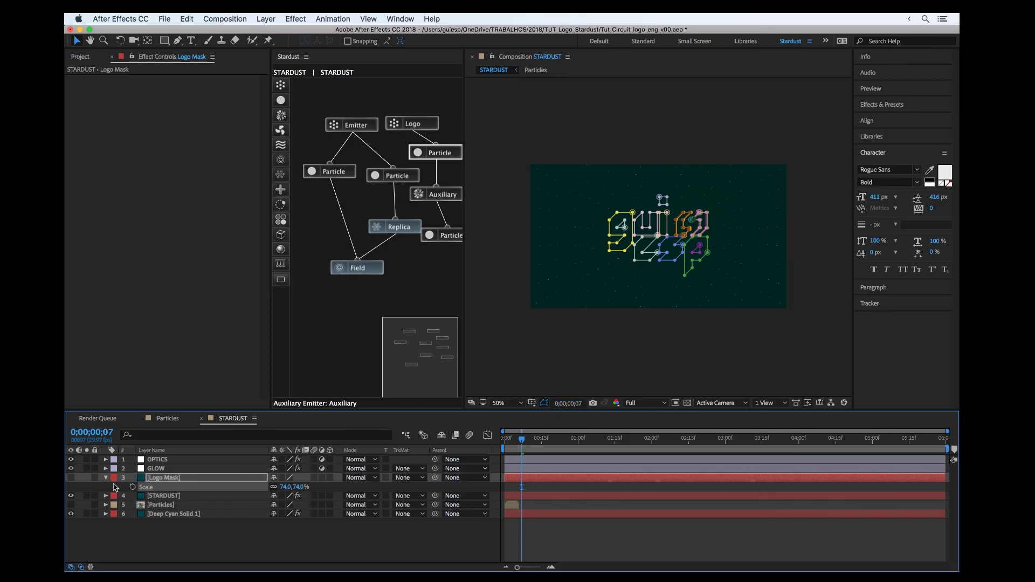
Move the current time to 0;00;03;21, deselect the Logo Mask layer and inspect the resized logo up close
left_click_drag(632, 440, 777, 439)
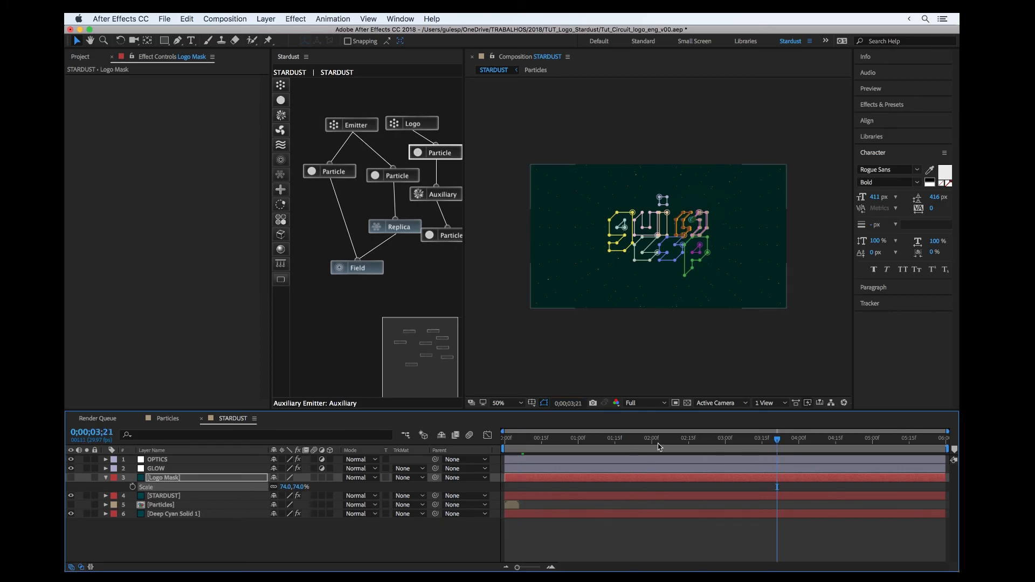
left_click(233, 535)
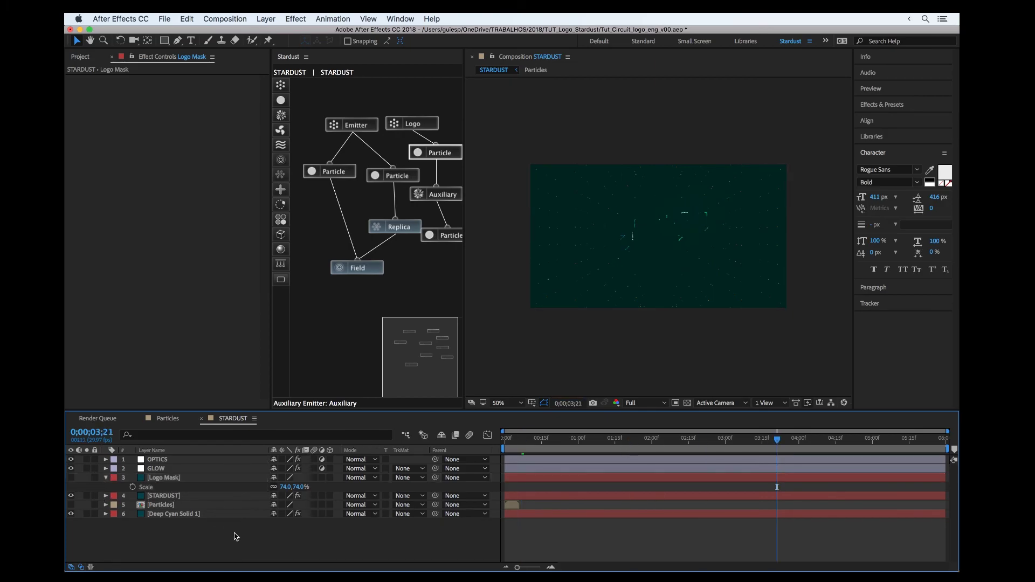
key("period")
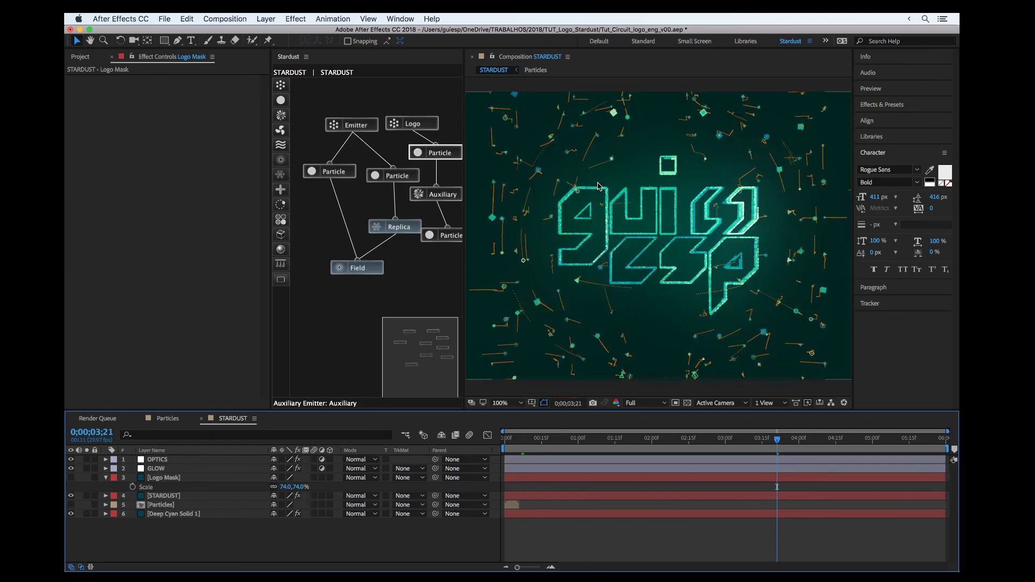
key("comma")
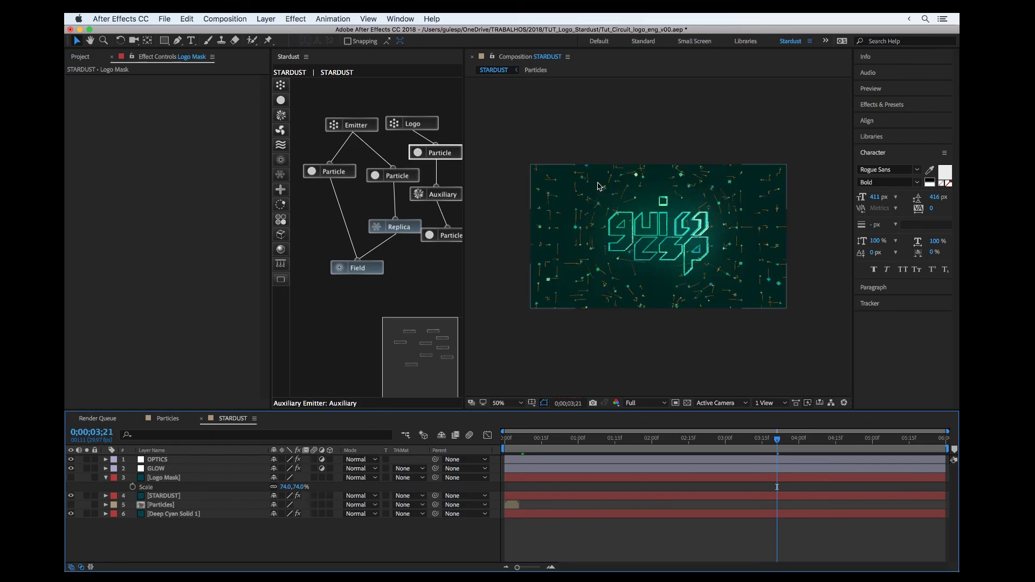